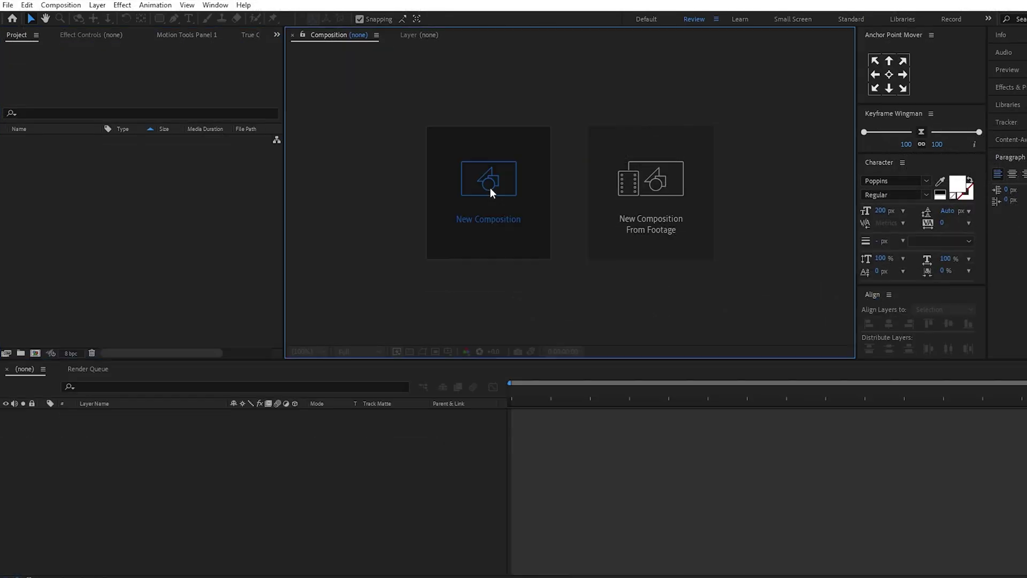
Create a 1920×1080, 30 fps, 10-second composition named Render Me.
{"action": "left_click", "coordinate": [490, 188]}
{"action": "type", "text": "Render Me"}
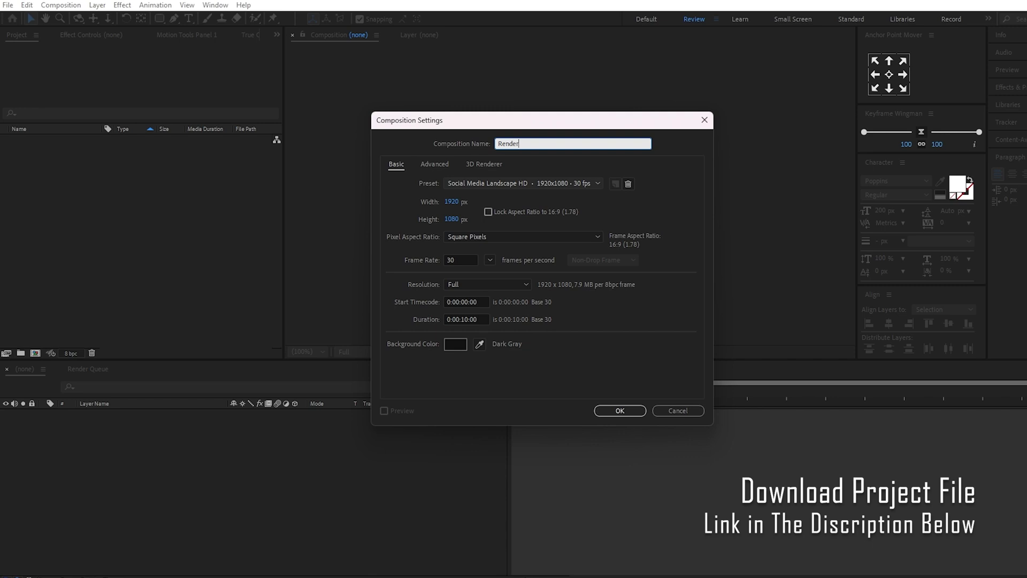
{"action": "key", "text": "Tab"}
{"action": "left_click", "coordinate": [452, 220]}
{"action": "left_click", "coordinate": [459, 260]}
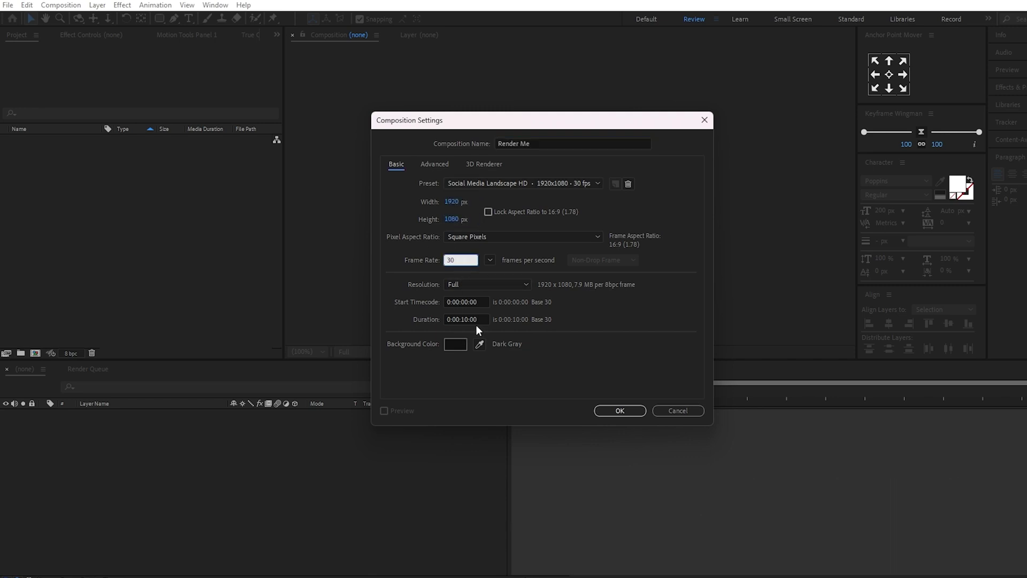
{"action": "left_click", "coordinate": [456, 344]}
{"action": "left_click", "coordinate": [503, 271]}
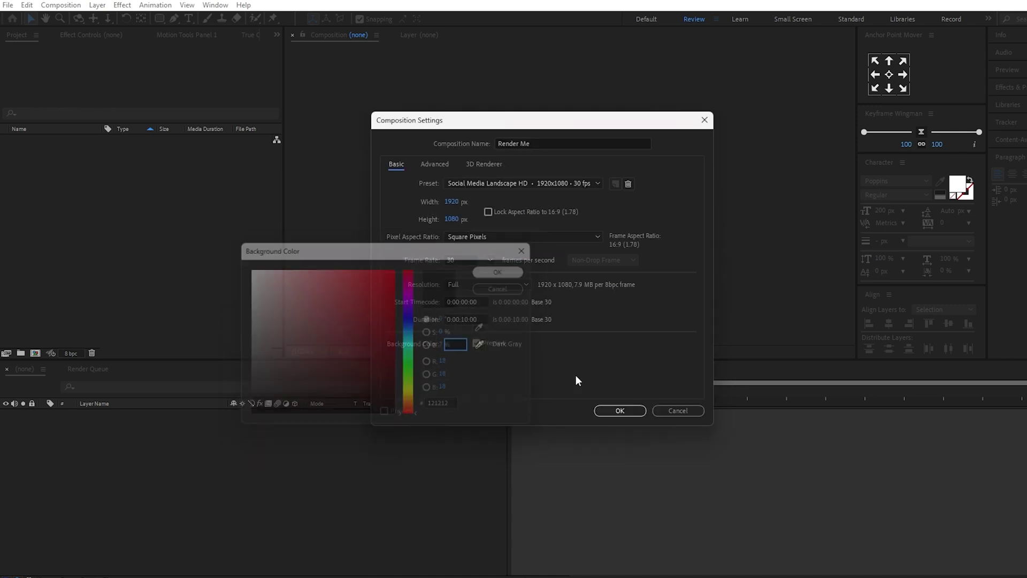
{"action": "left_click", "coordinate": [612, 412]}
Add a dark-blue solid layer named BG.
{"action": "right_click", "coordinate": [274, 450]}
{"action": "mouse_move", "coordinate": [328, 308]}
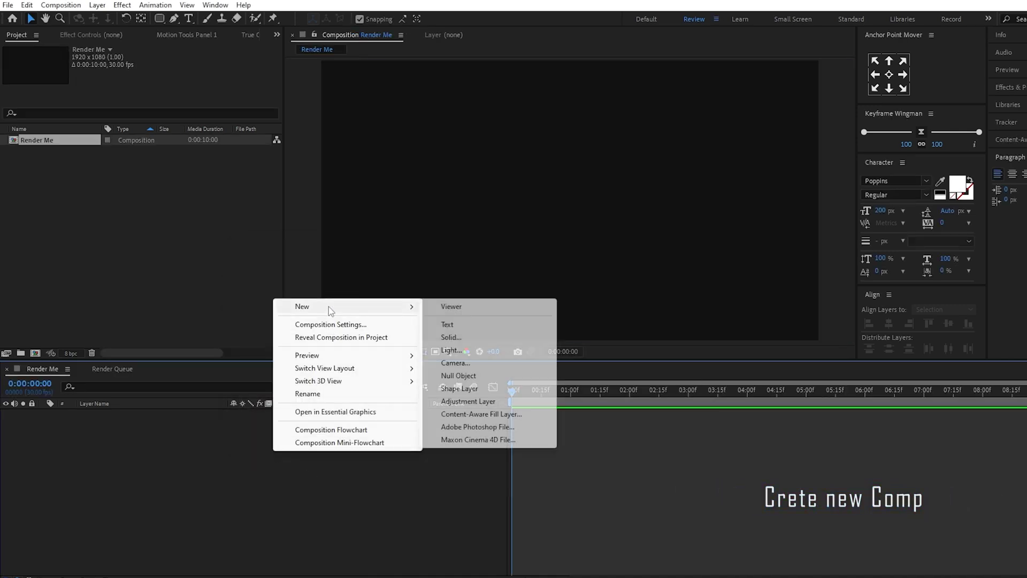
{"action": "left_click", "coordinate": [450, 337]}
{"action": "type", "text": "BG"}
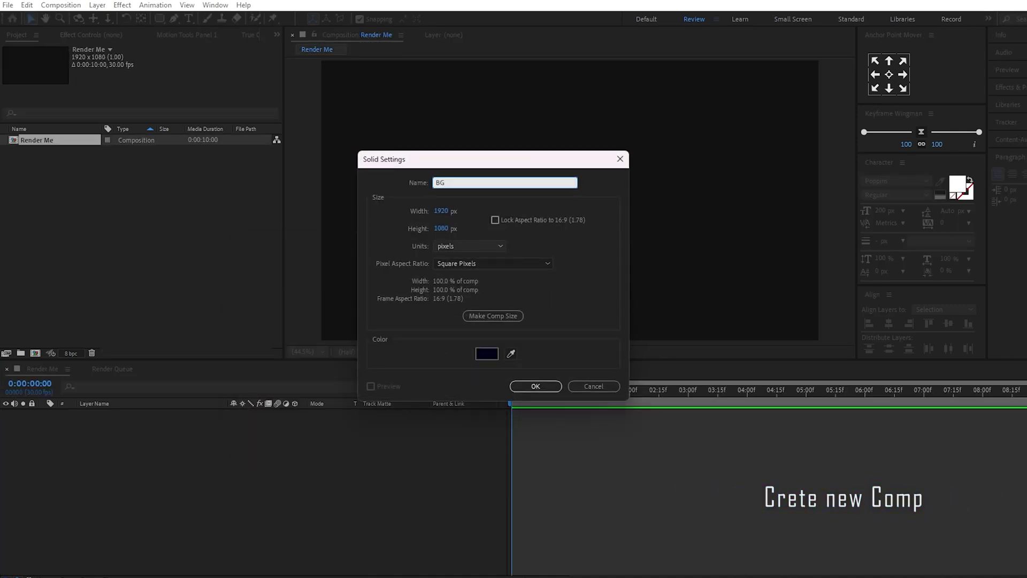
{"action": "left_click", "coordinate": [485, 356]}
{"action": "left_click", "coordinate": [451, 402]}
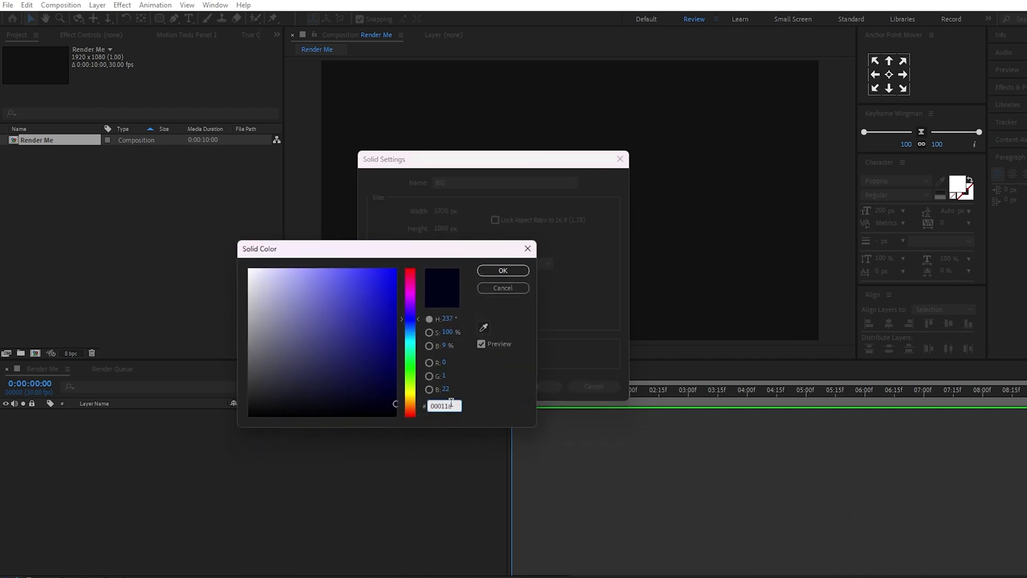
{"action": "left_click", "coordinate": [517, 273]}
{"action": "left_click", "coordinate": [538, 389]}
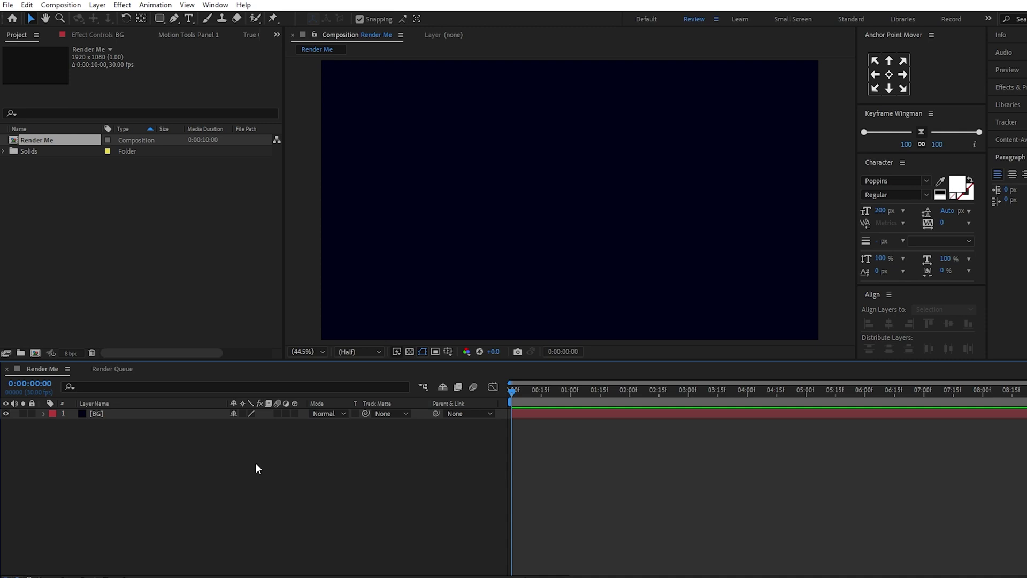
Draw a white circle with the Ellipse tool and centre it in the composition.
{"action": "left_click", "coordinate": [160, 20]}
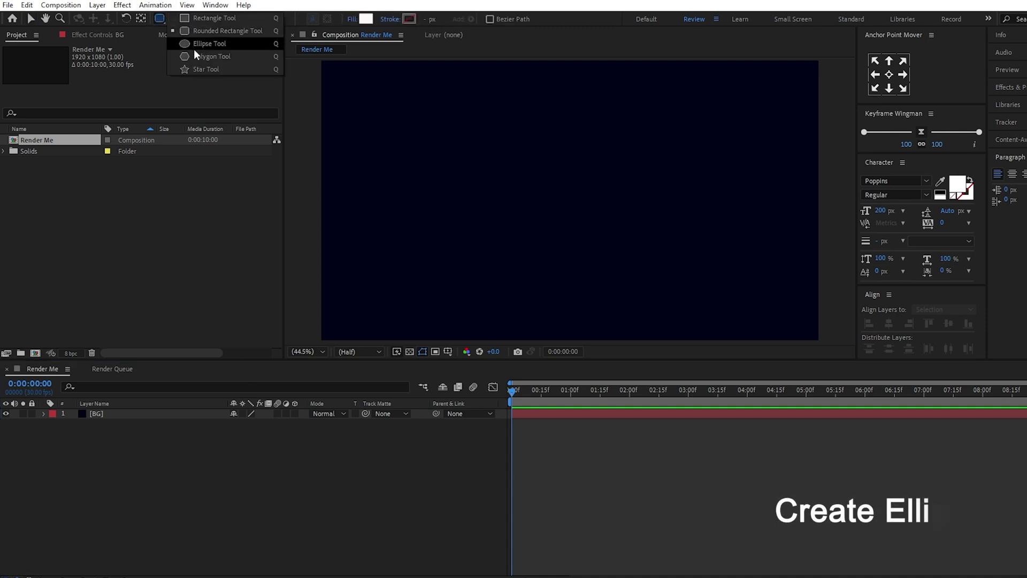
{"action": "left_click", "coordinate": [206, 44]}
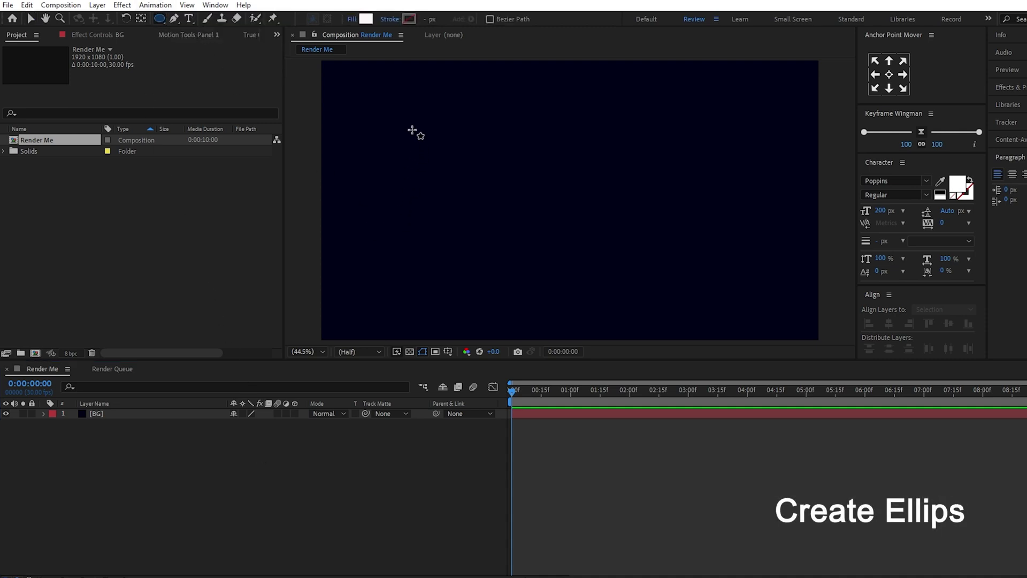
{"action": "left_click_drag", "start_coordinate": [432, 108], "coordinate": [605, 279]}
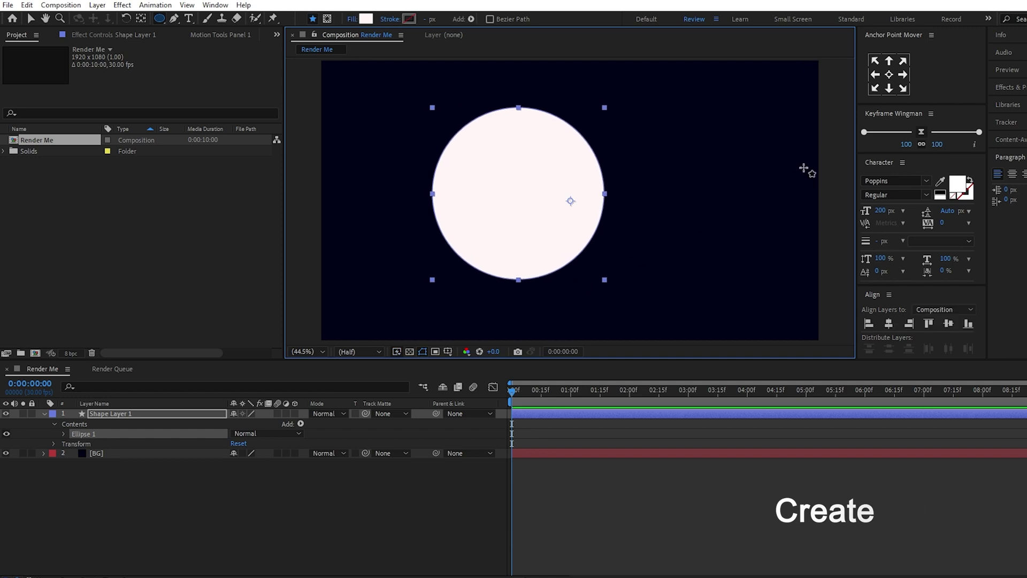
{"action": "left_click", "coordinate": [890, 74]}
{"action": "left_click", "coordinate": [889, 323]}
{"action": "left_click", "coordinate": [948, 323]}
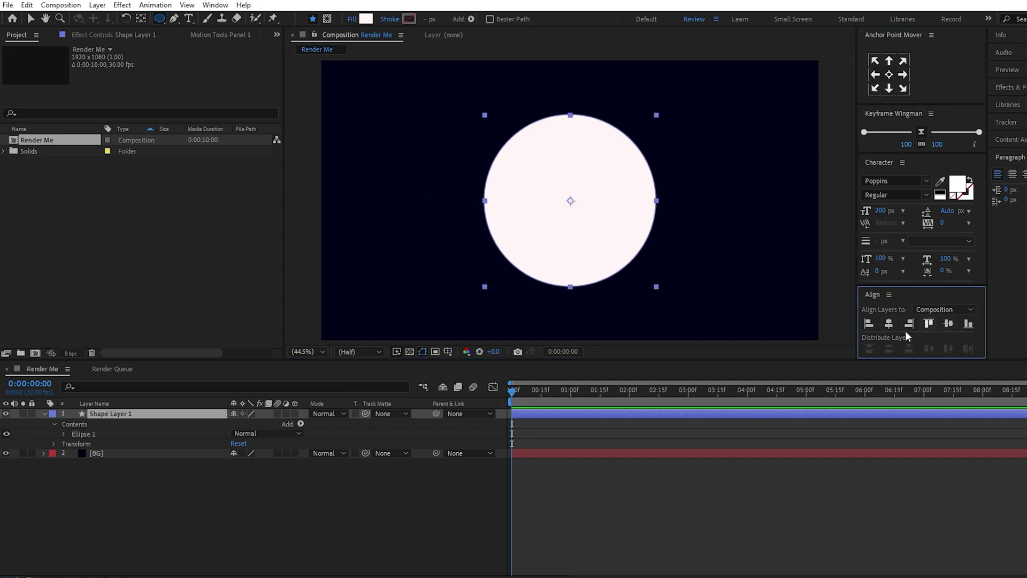
Set the ellipse path size to 800 and move the circle toward the upper left.
{"action": "left_click", "coordinate": [64, 434]}
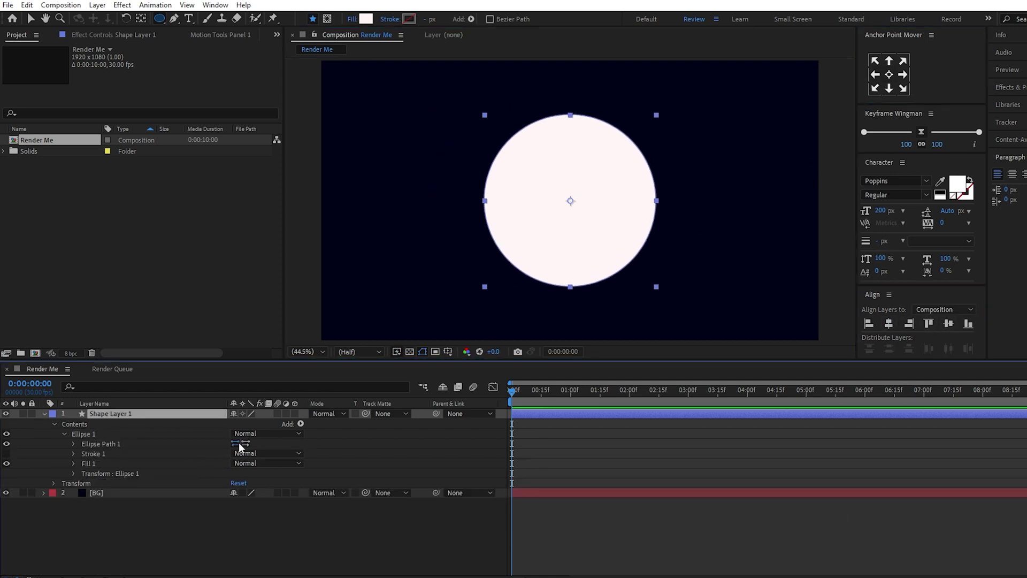
{"action": "left_click", "coordinate": [74, 444]}
{"action": "type", "text": "800"}
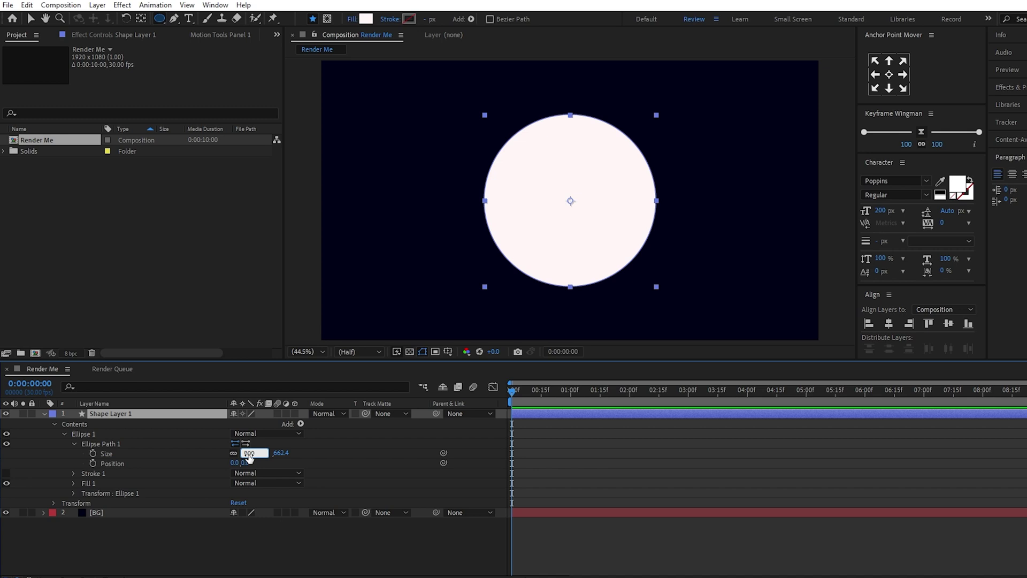
{"action": "key", "text": "Return"}
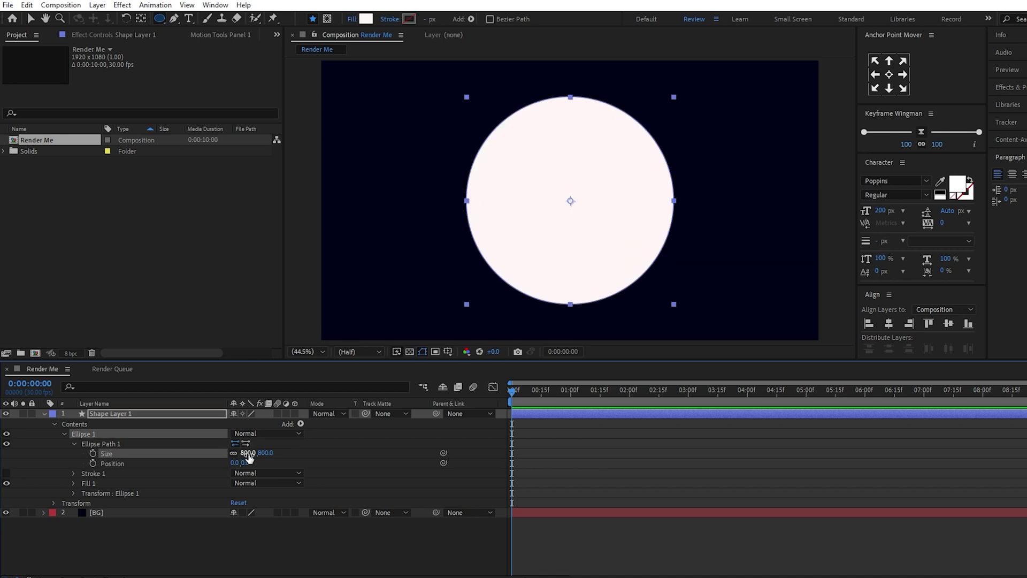
{"action": "left_click", "coordinate": [43, 414]}
{"action": "left_click", "coordinate": [890, 74]}
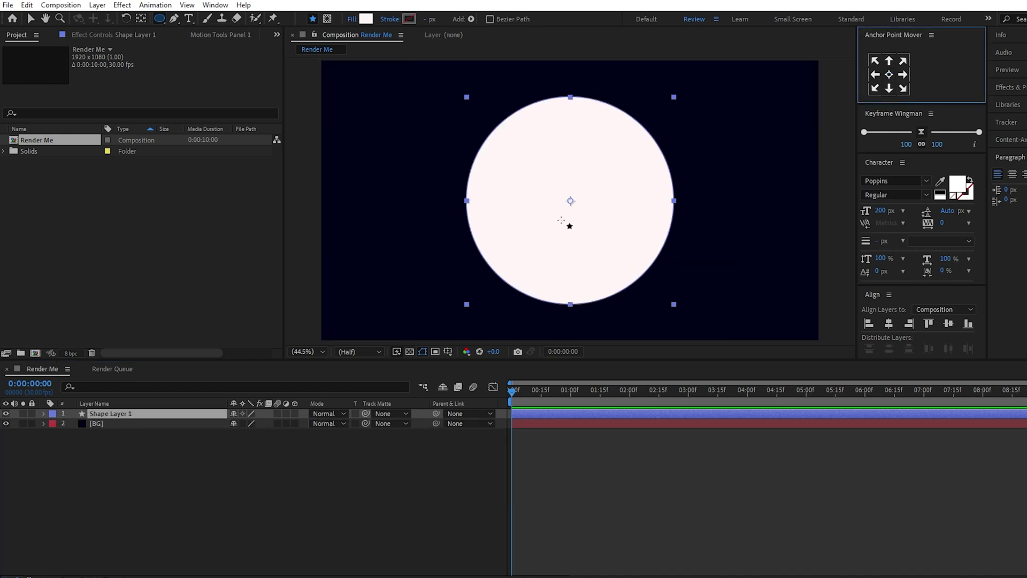
{"action": "key", "text": "v"}
{"action": "left_click_drag", "start_coordinate": [556, 220], "coordinate": [458, 160]}
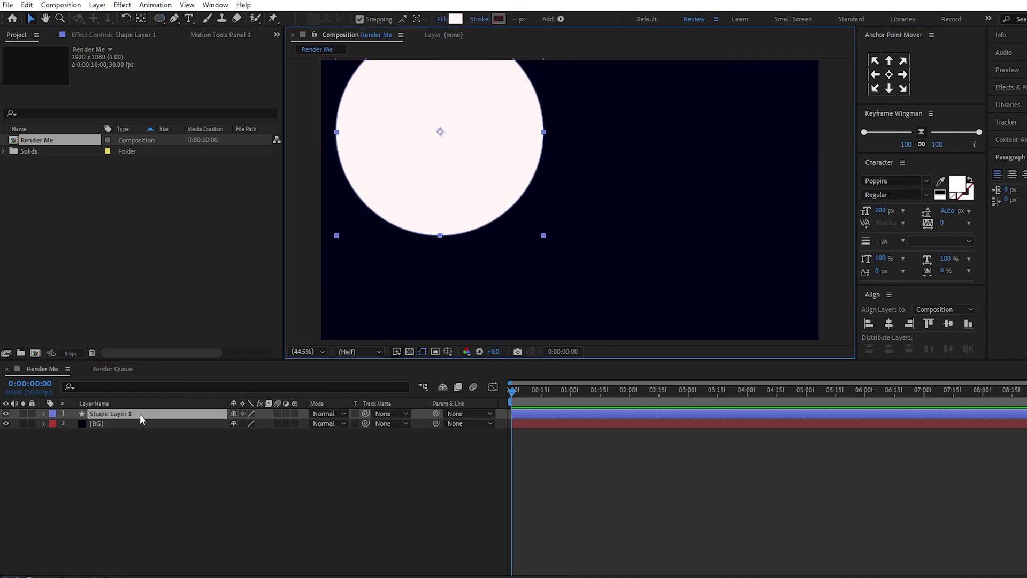
Apply Turbulent Displace to the circle with Amount 35 and Size 200.
{"action": "key", "text": "ctrl+space"}
{"action": "type", "text": "tur"}
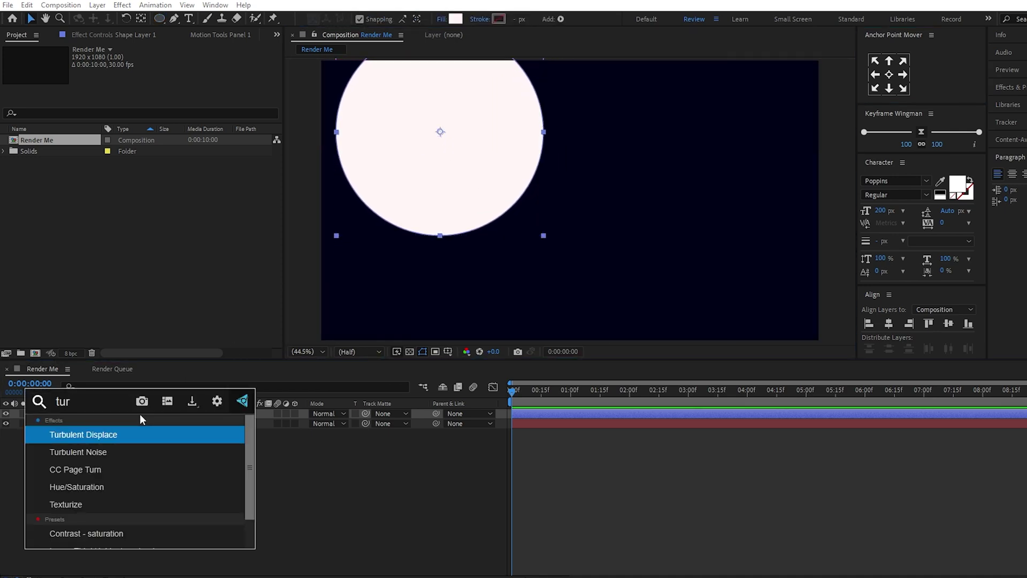
{"action": "left_click", "coordinate": [114, 434]}
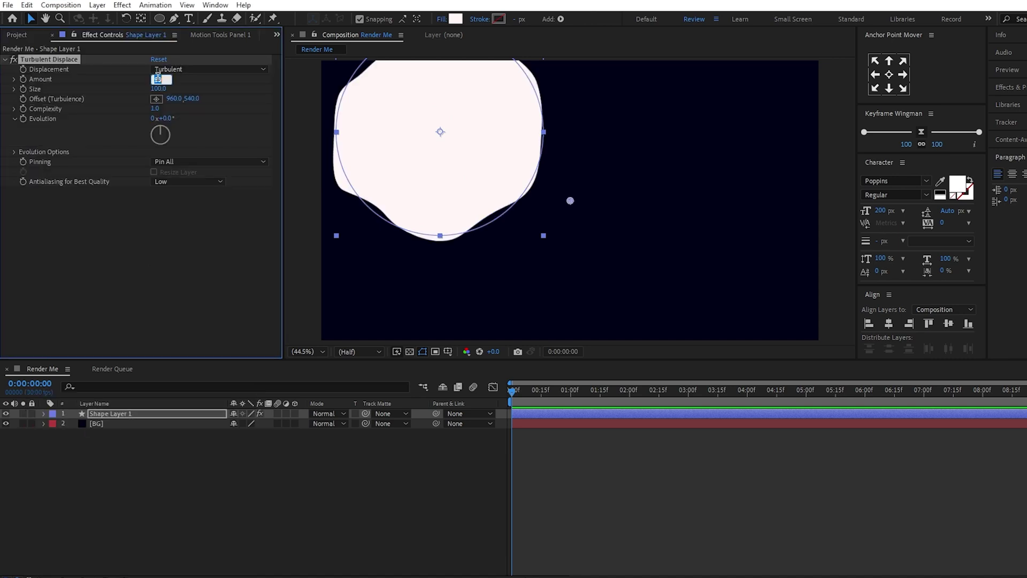
{"action": "type", "text": "5"}
{"action": "key", "text": "Return"}
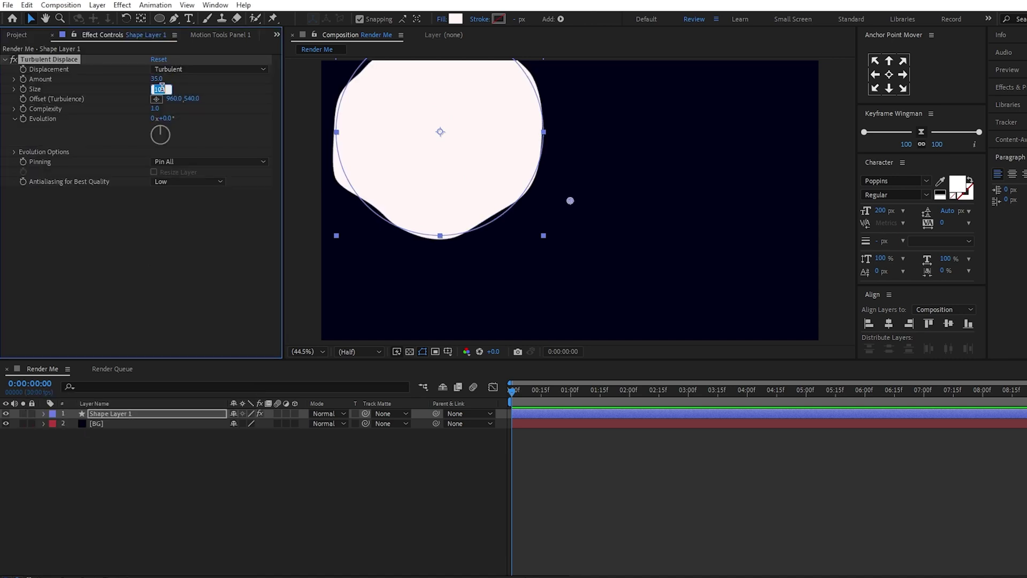
{"action": "type", "text": "200"}
{"action": "key", "text": "Return"}
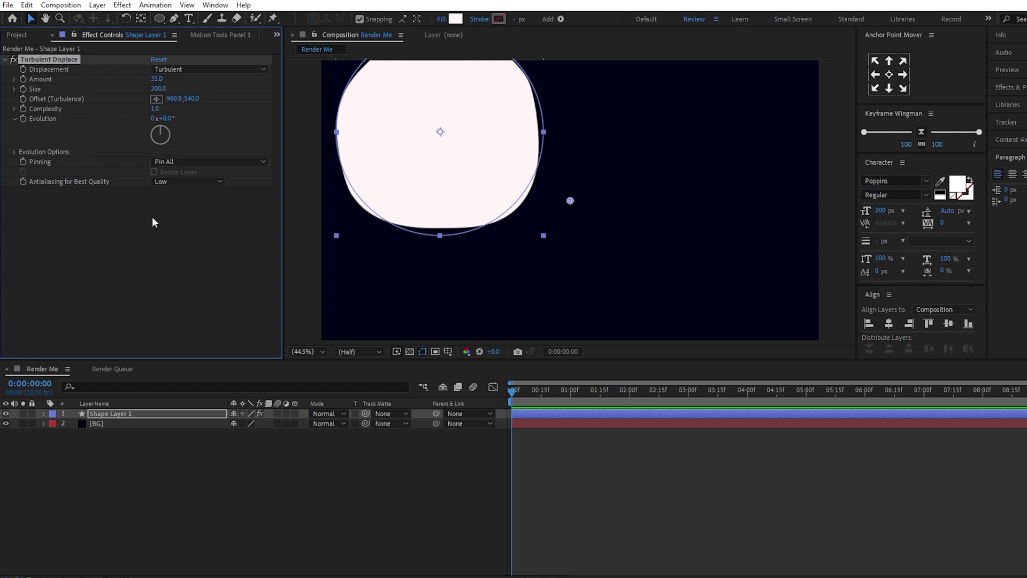
{"action": "left_click", "coordinate": [153, 222]}
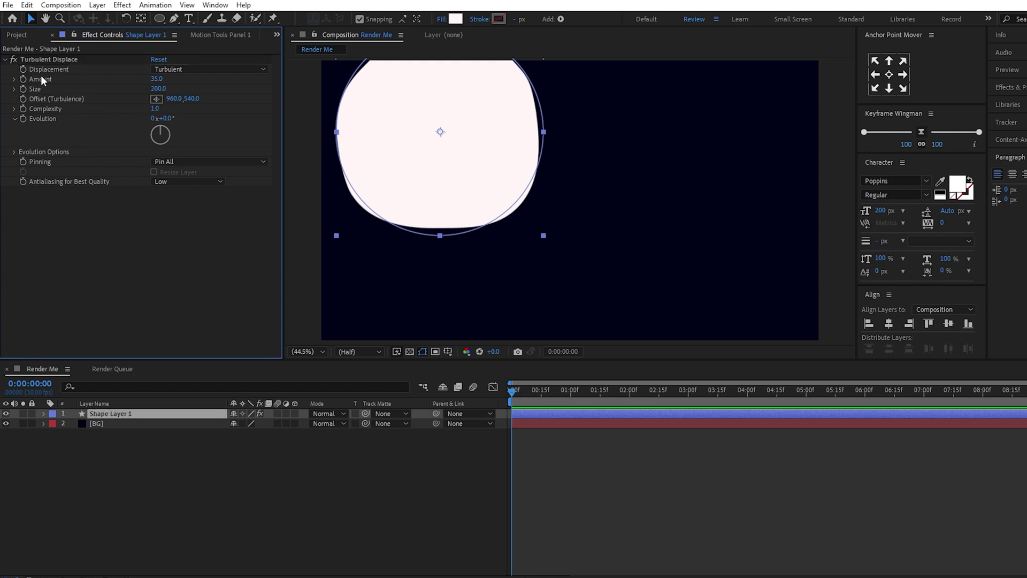
Keyframe Offset (Turbulence) from 960 at 0 s to 3000 at 5 s, then preview.
{"action": "left_click", "coordinate": [23, 98]}
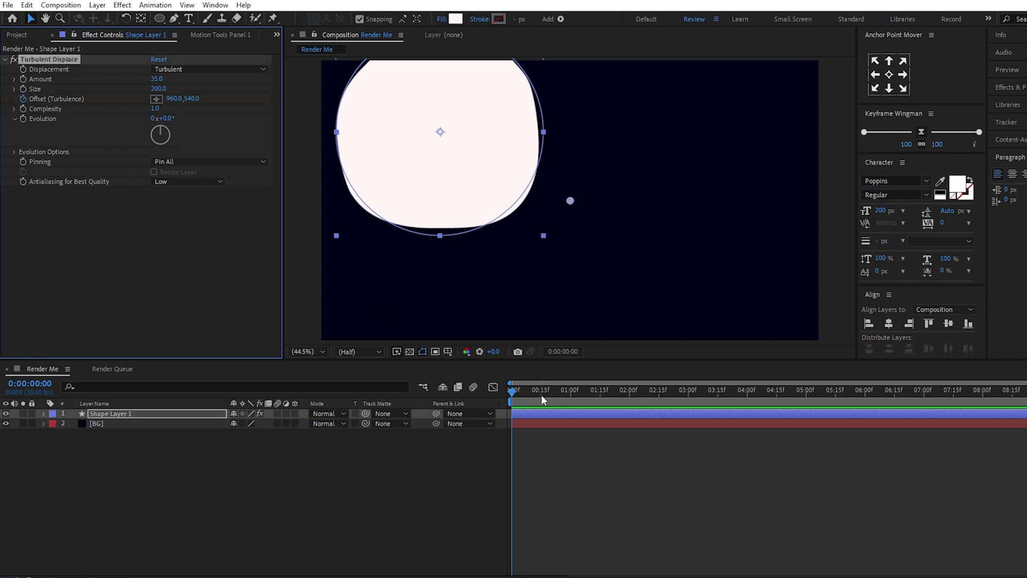
{"action": "key", "text": "u"}
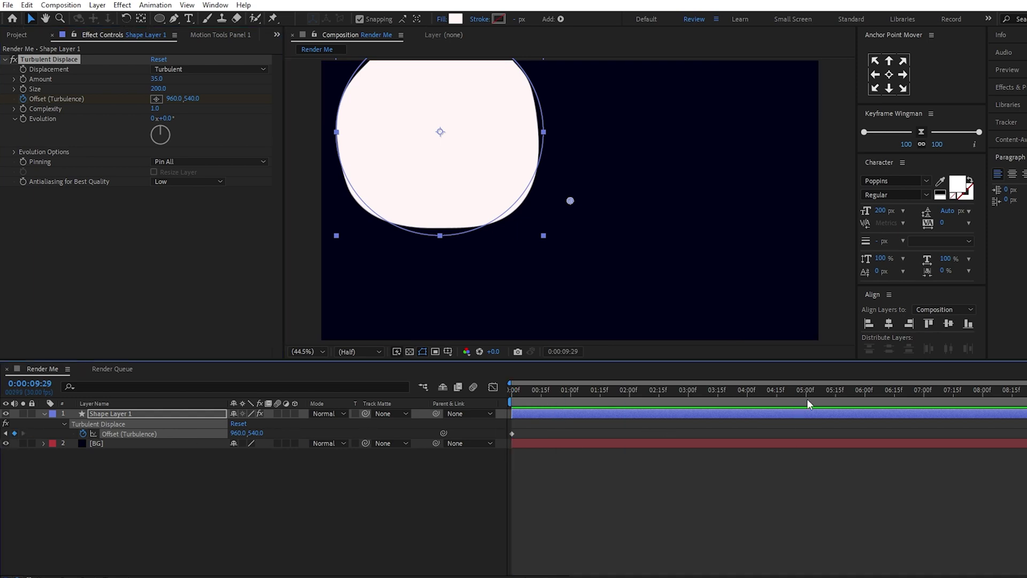
{"action": "left_click_drag", "start_coordinate": [807, 397], "coordinate": [806, 391]}
{"action": "key", "text": "Home"}
{"action": "key", "text": "space"}
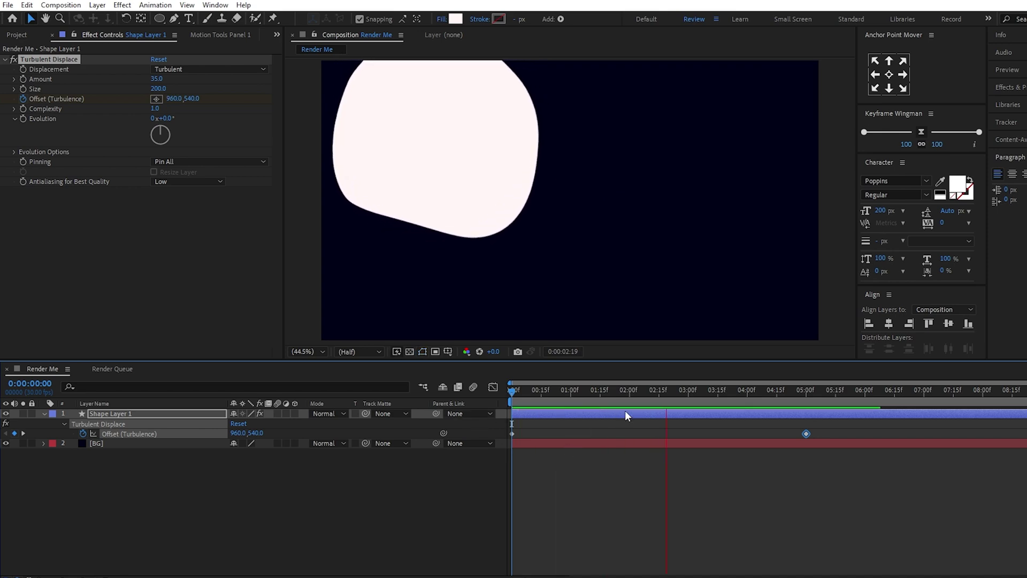
{"action": "key", "text": "space"}
Add a Gradient Ramp to the blob with a vivid blue start and bright orange end colour.
{"action": "left_click", "coordinate": [45, 416]}
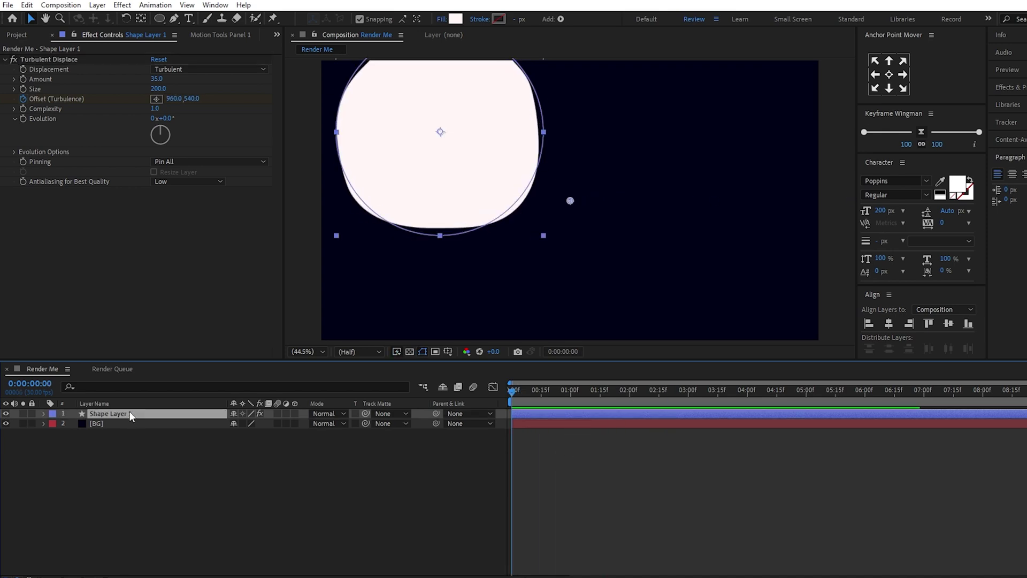
{"action": "key", "text": "ctrl+space"}
{"action": "type", "text": "g"}
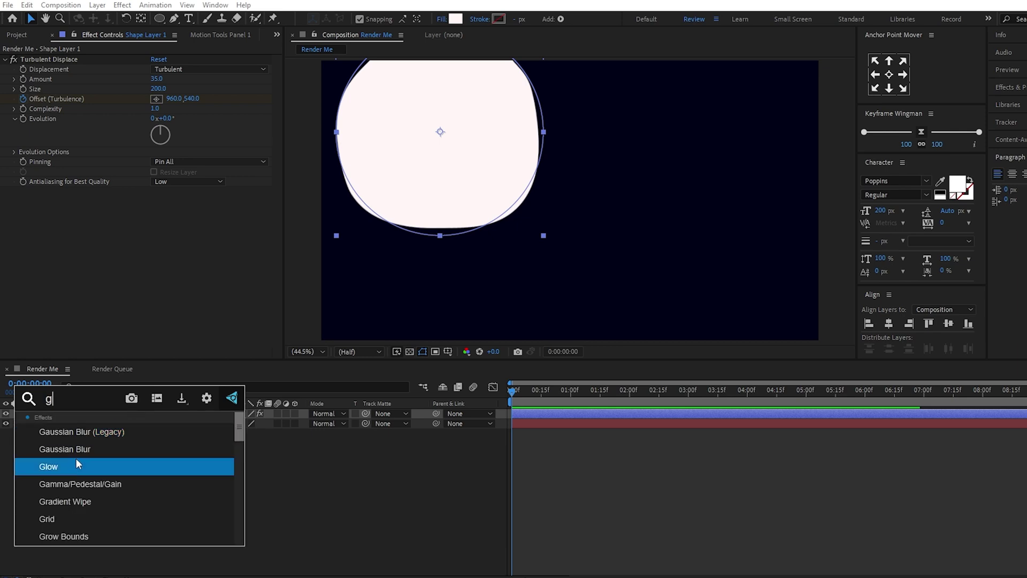
{"action": "type", "text": "r"}
{"action": "left_click", "coordinate": [93, 484]}
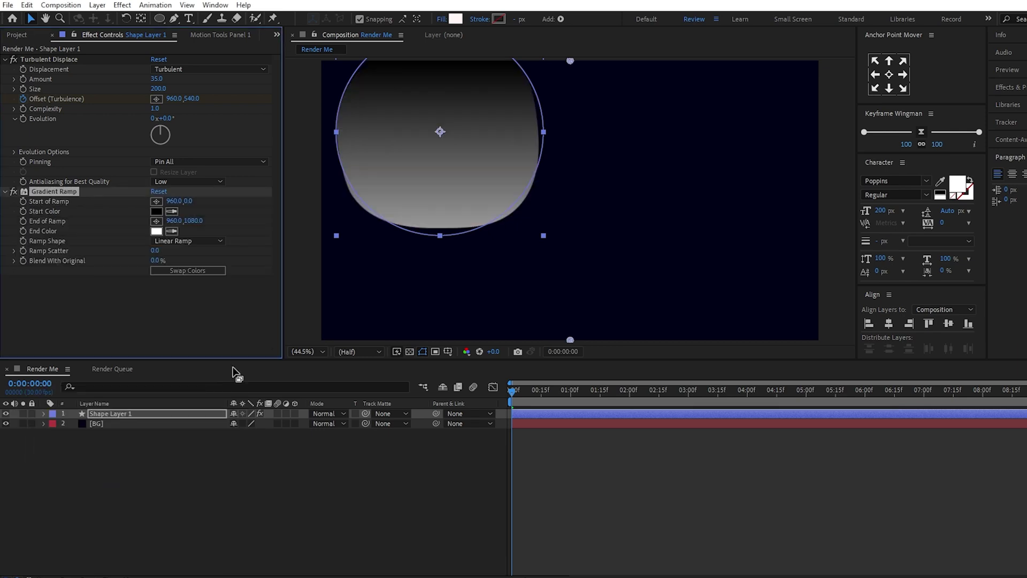
{"action": "left_click", "coordinate": [5, 59]}
{"action": "left_click", "coordinate": [156, 89]}
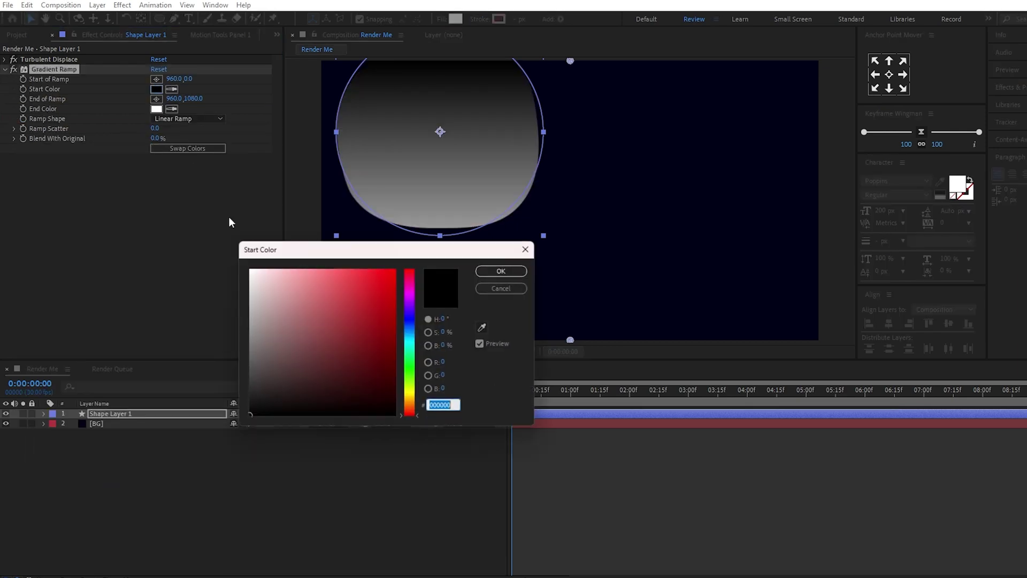
{"action": "left_click", "coordinate": [412, 324]}
{"action": "left_click_drag", "start_coordinate": [391, 284], "coordinate": [402, 271]}
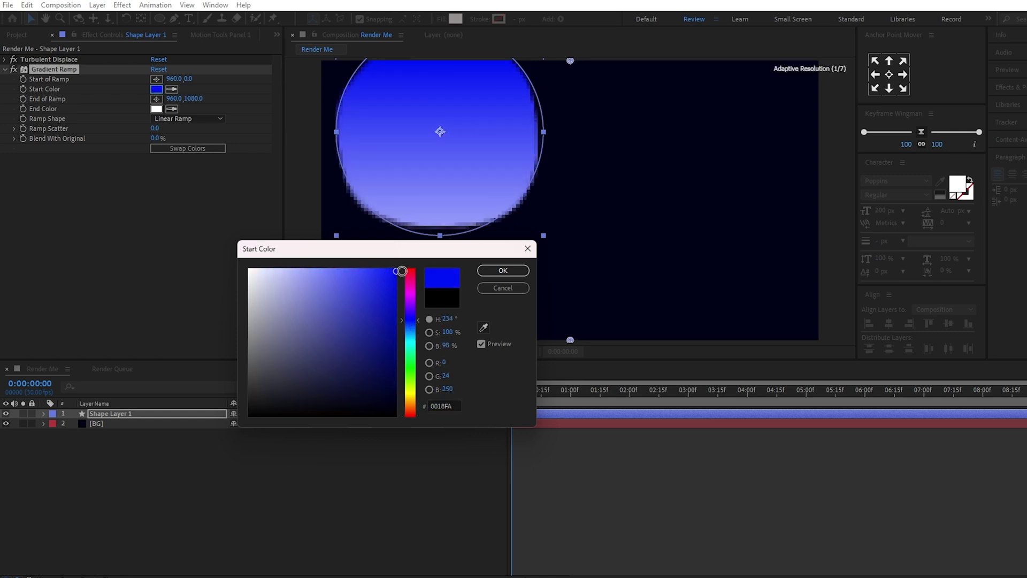
{"action": "left_click", "coordinate": [496, 272]}
{"action": "left_click", "coordinate": [156, 108]}
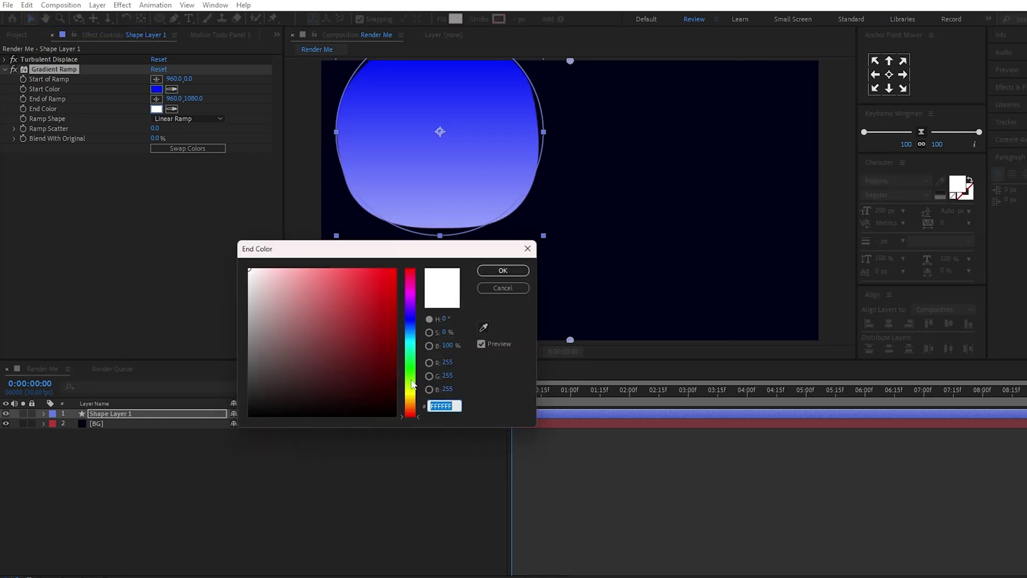
{"action": "left_click", "coordinate": [411, 399]}
{"action": "left_click_drag", "start_coordinate": [413, 403], "coordinate": [410, 402]}
{"action": "left_click", "coordinate": [396, 269]}
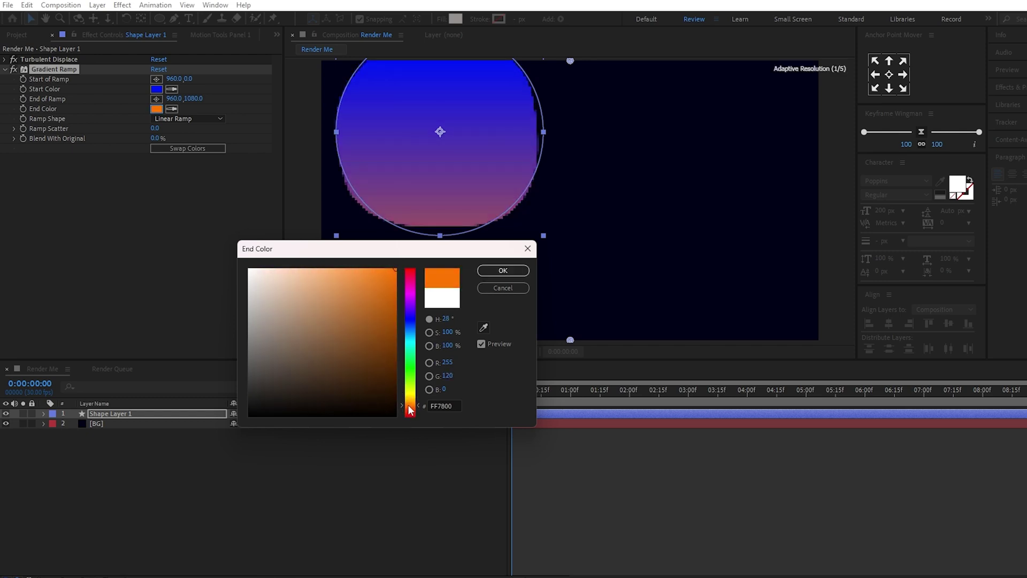
{"action": "left_click", "coordinate": [500, 270]}
Drag the ramp handles diagonally, blue at top-left to orange at lower-right, then preview.
{"action": "left_click", "coordinate": [567, 63]}
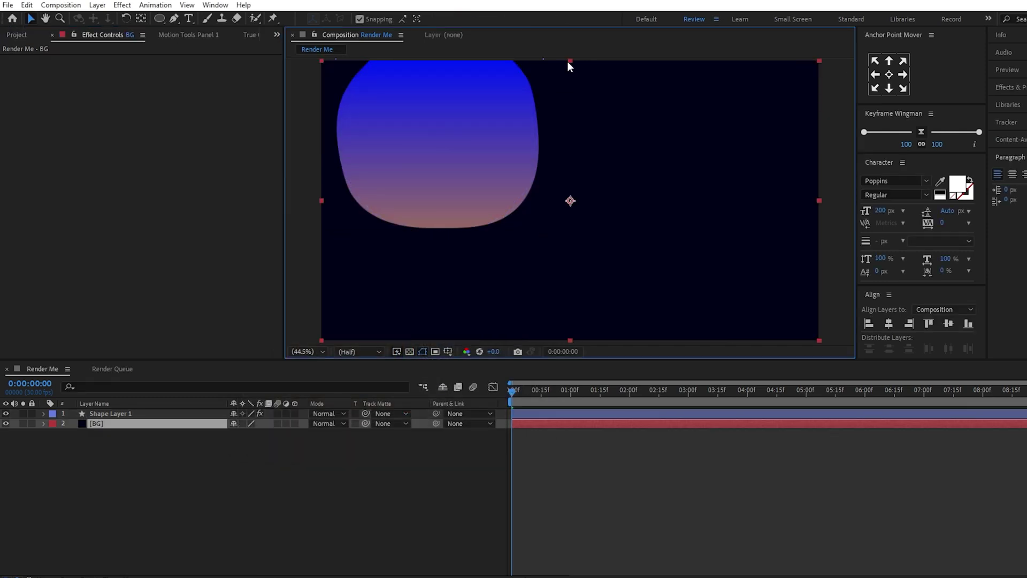
{"action": "left_click", "coordinate": [127, 413]}
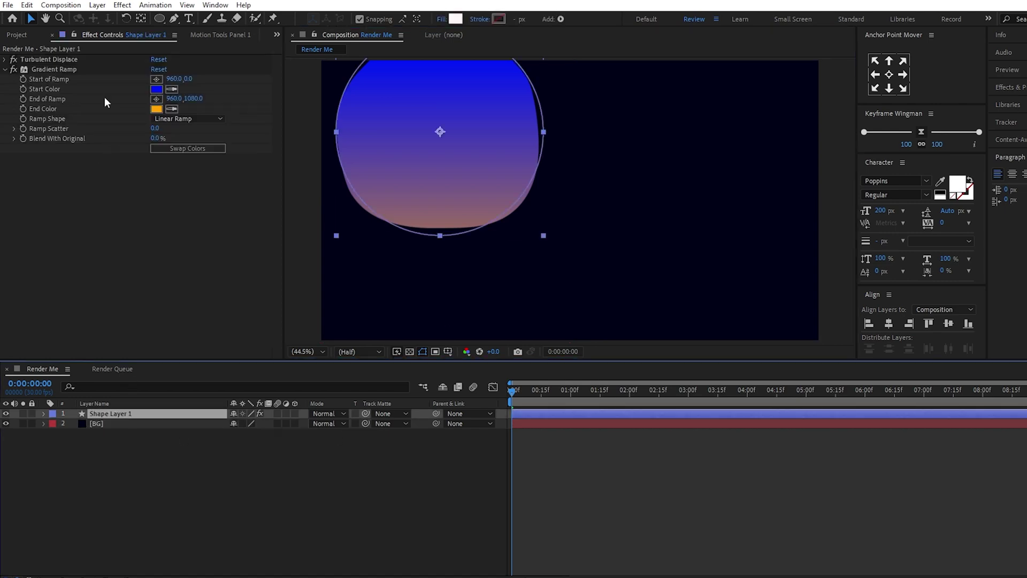
{"action": "left_click", "coordinate": [76, 69]}
{"action": "left_click_drag", "start_coordinate": [569, 60], "coordinate": [336, 78]}
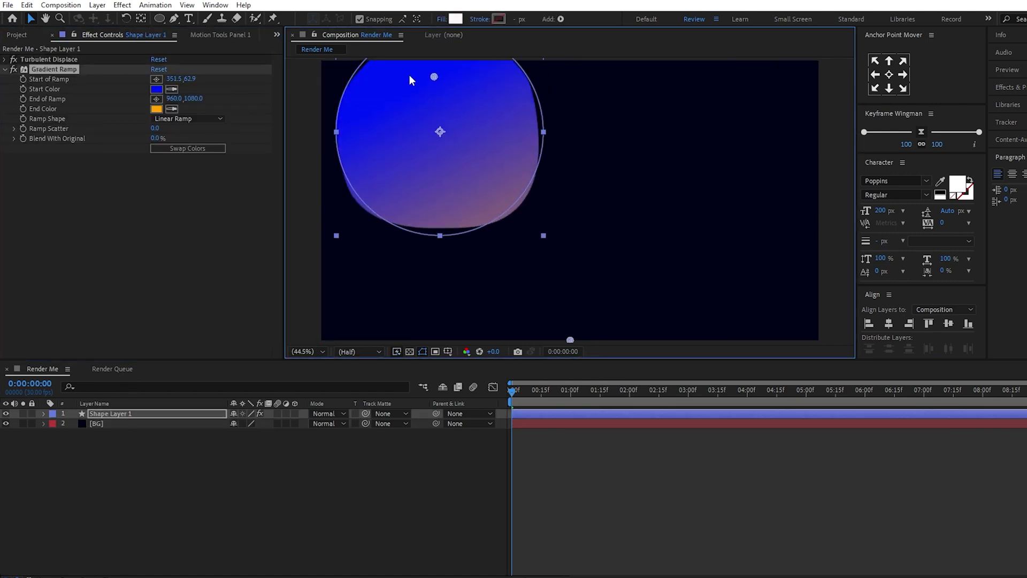
{"action": "left_click_drag", "start_coordinate": [570, 340], "coordinate": [462, 257]}
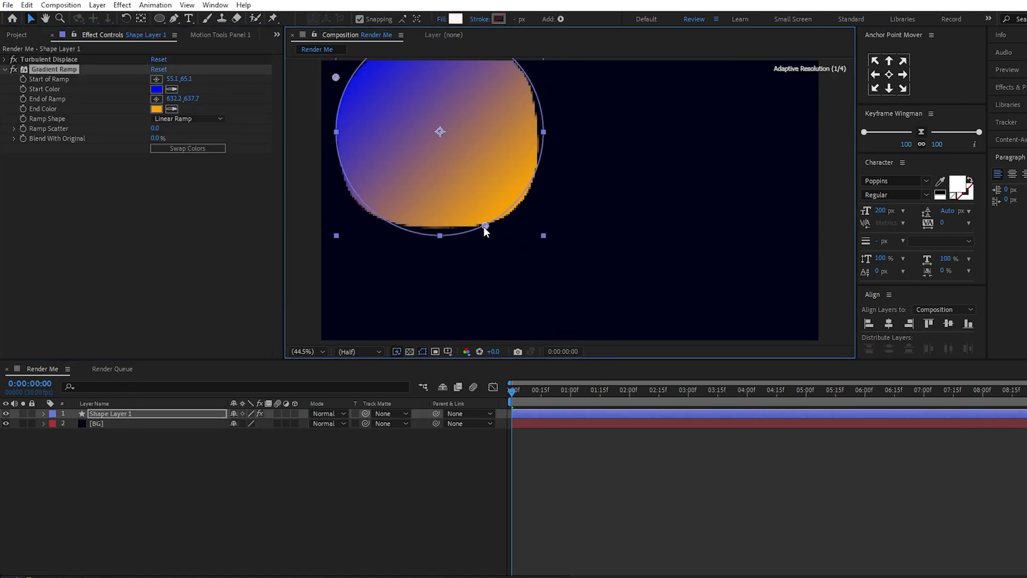
{"action": "left_click_drag", "start_coordinate": [336, 78], "coordinate": [331, 26]}
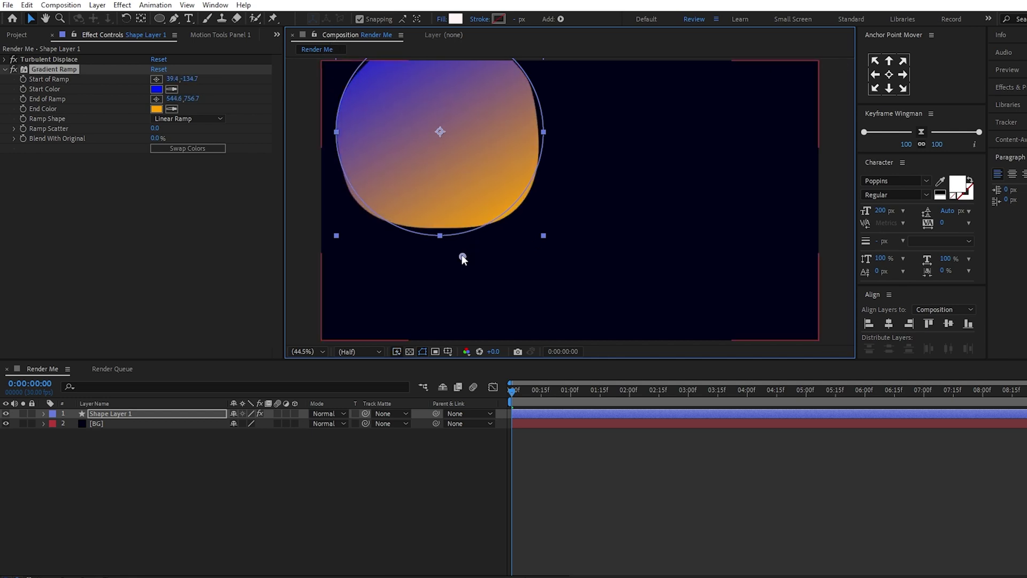
{"action": "left_click", "coordinate": [448, 512]}
{"action": "key", "text": "space"}
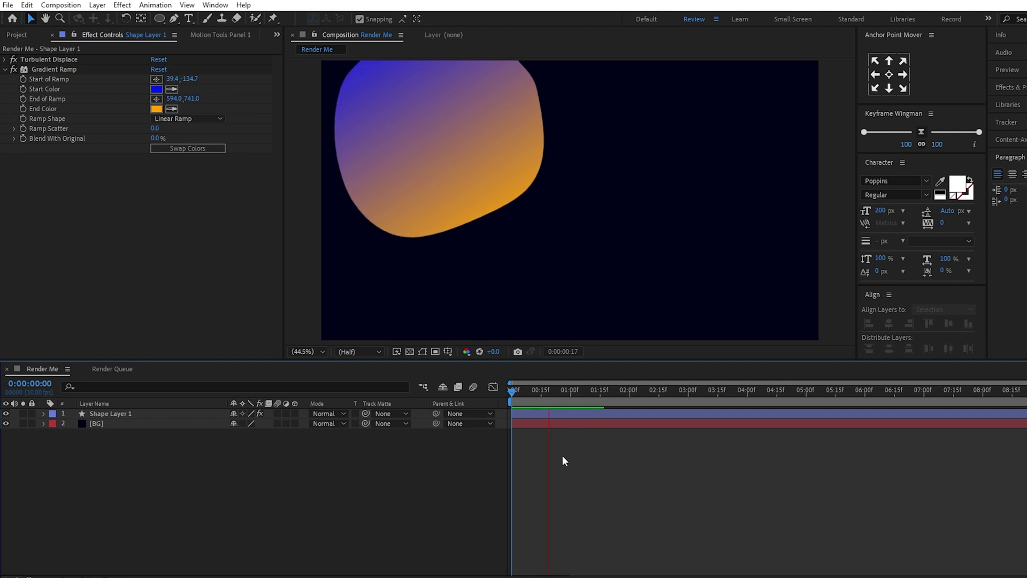
Add Glow to Shape Layer 1 with Glow Radius 500 and Glow Intensity 0.5, then preview.
{"action": "key", "text": "space"}
{"action": "left_click", "coordinate": [127, 413]}
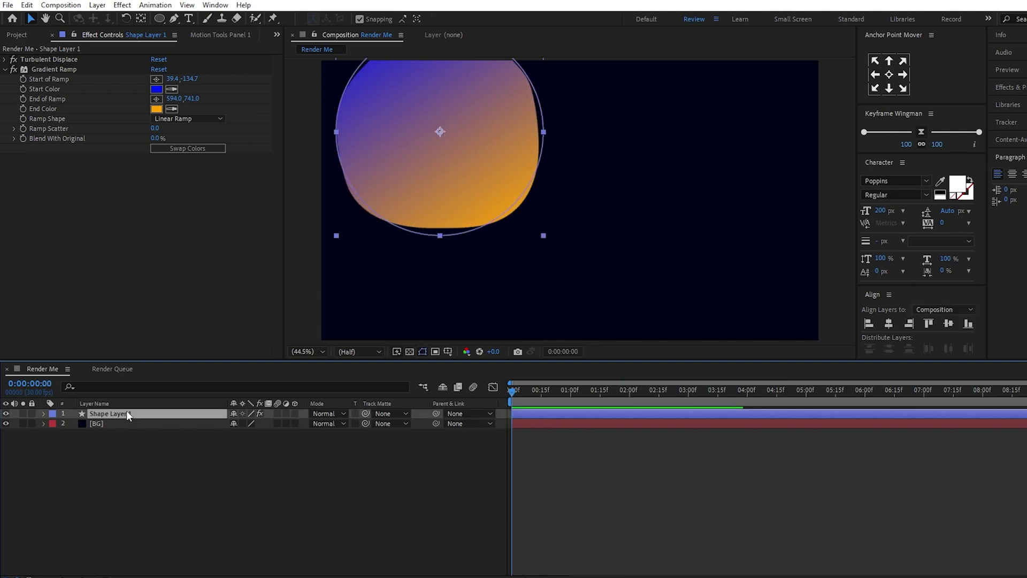
{"action": "key", "text": "ctrl+space"}
{"action": "type", "text": "glo"}
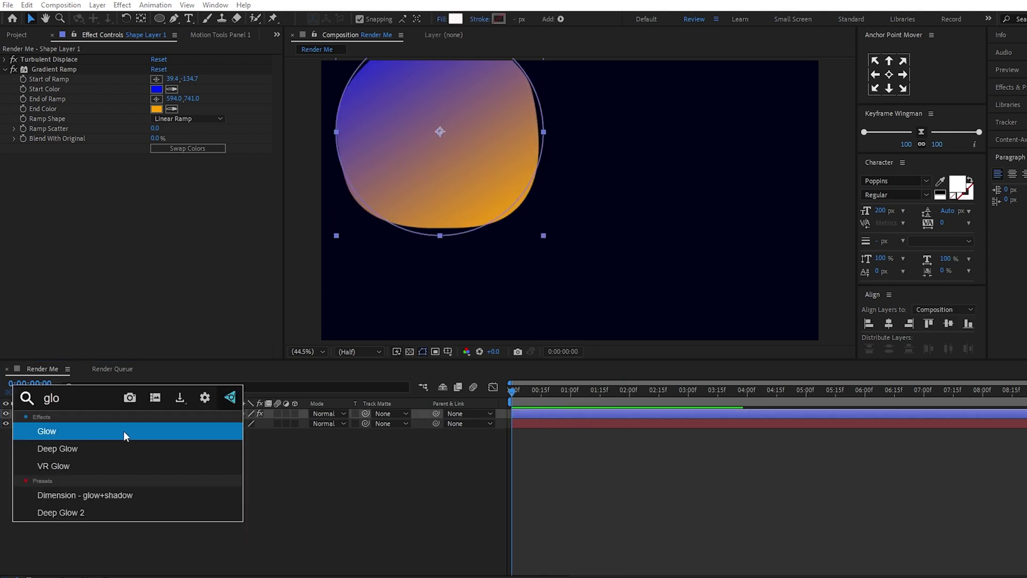
{"action": "left_click", "coordinate": [123, 431]}
{"action": "left_click", "coordinate": [5, 70]}
{"action": "type", "text": "500"}
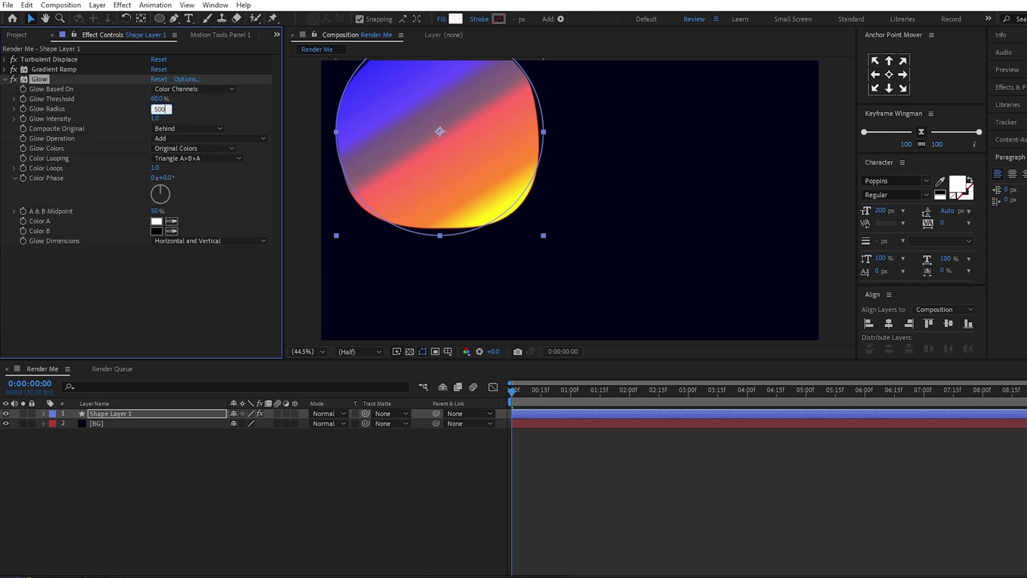
{"action": "key", "text": "Return"}
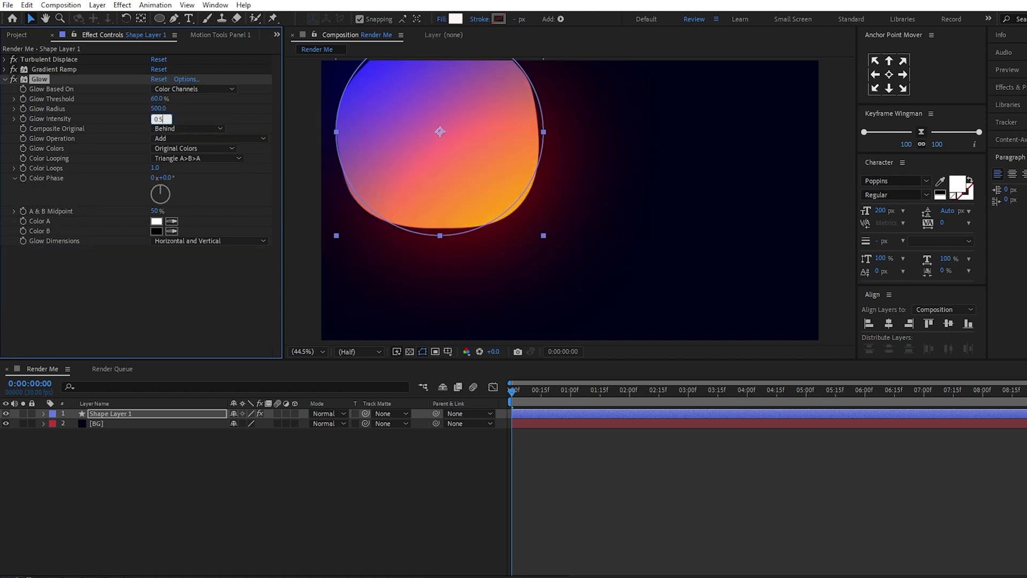
{"action": "key", "text": "Return"}
{"action": "key", "text": "space"}
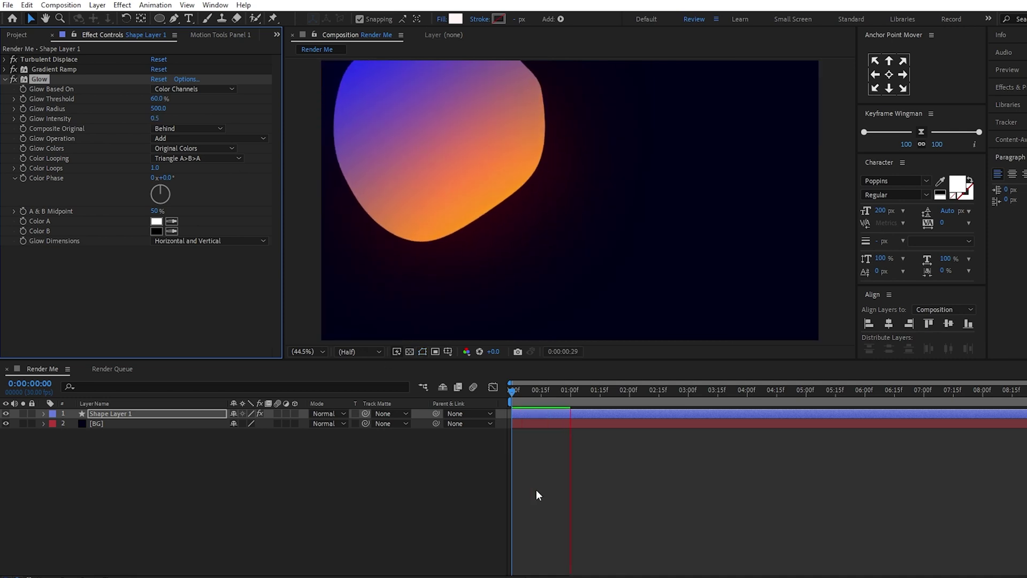
{"action": "left_click", "coordinate": [291, 452]}
{"action": "left_click_drag", "start_coordinate": [586, 408], "coordinate": [528, 409]}
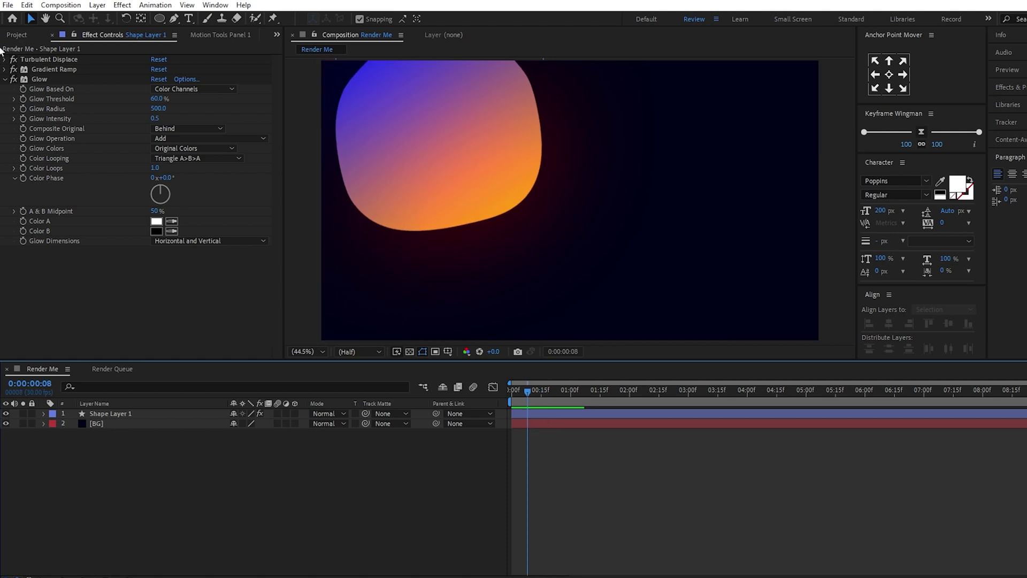
{"action": "left_click", "coordinate": [5, 79]}
Duplicate Shape Layer 1 and move the copy to the lower right.
{"action": "left_click", "coordinate": [125, 416]}
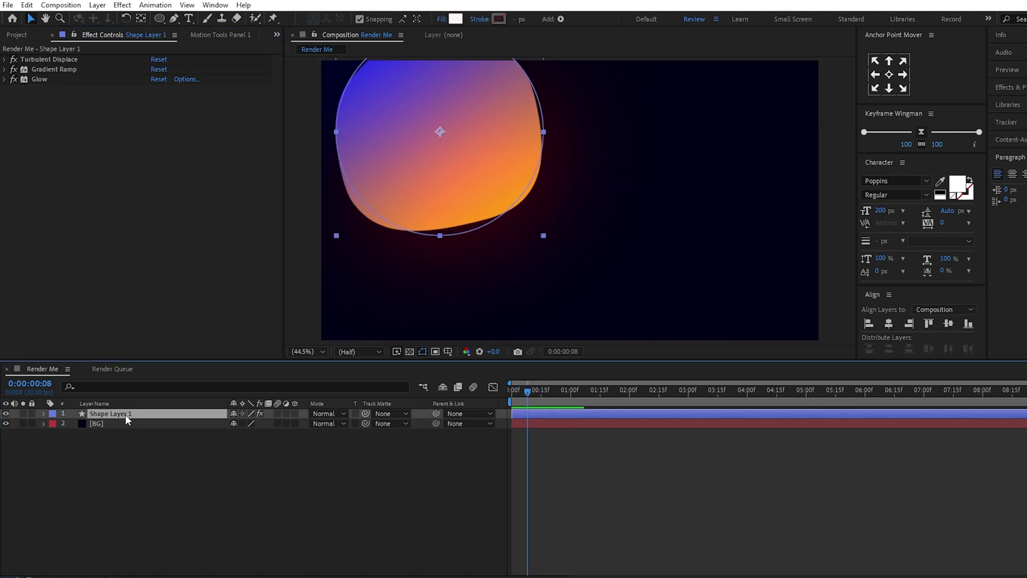
{"action": "key", "text": "ctrl+d"}
{"action": "mouse_move", "coordinate": [409, 214]}
{"action": "left_mouse_down"}
{"action": "mouse_move", "coordinate": [549, 250]}
{"action": "mouse_move", "coordinate": [708, 345]}
{"action": "left_mouse_up"}
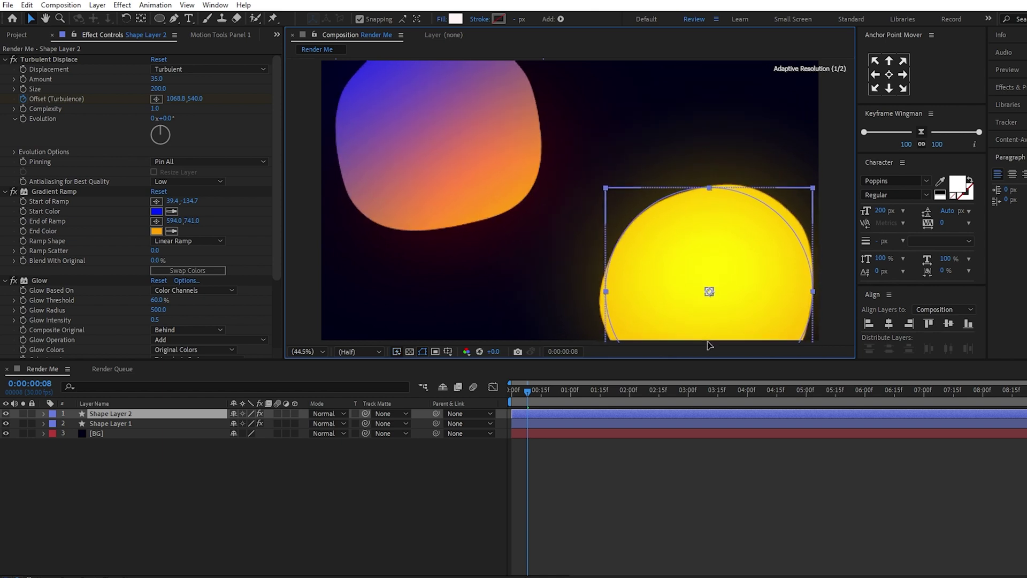
{"action": "left_click", "coordinate": [5, 59]}
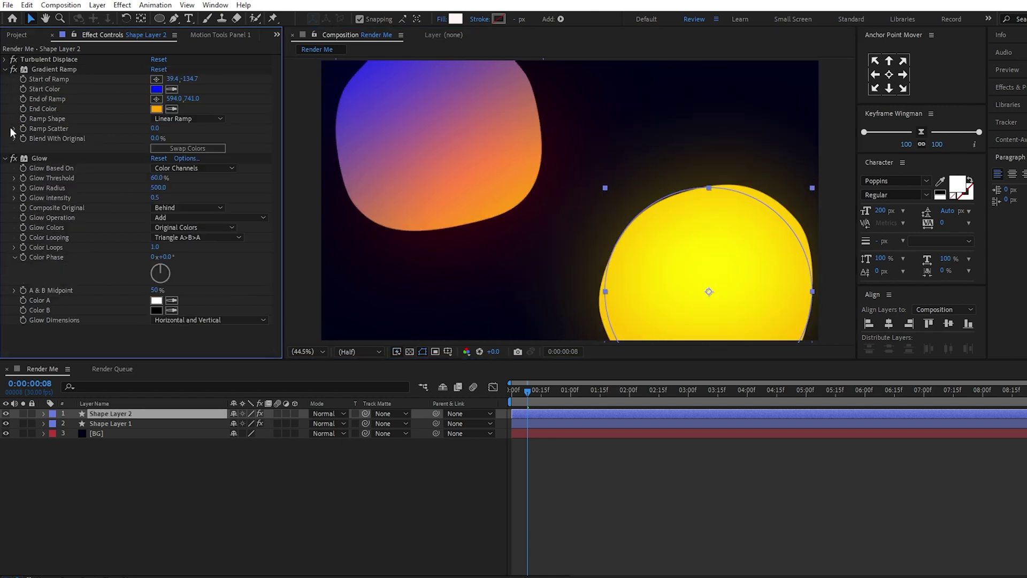
{"action": "left_click", "coordinate": [5, 158]}
Change the copy's gradient to a pink start colour and a bright cyan end colour.
{"action": "left_click", "coordinate": [156, 90]}
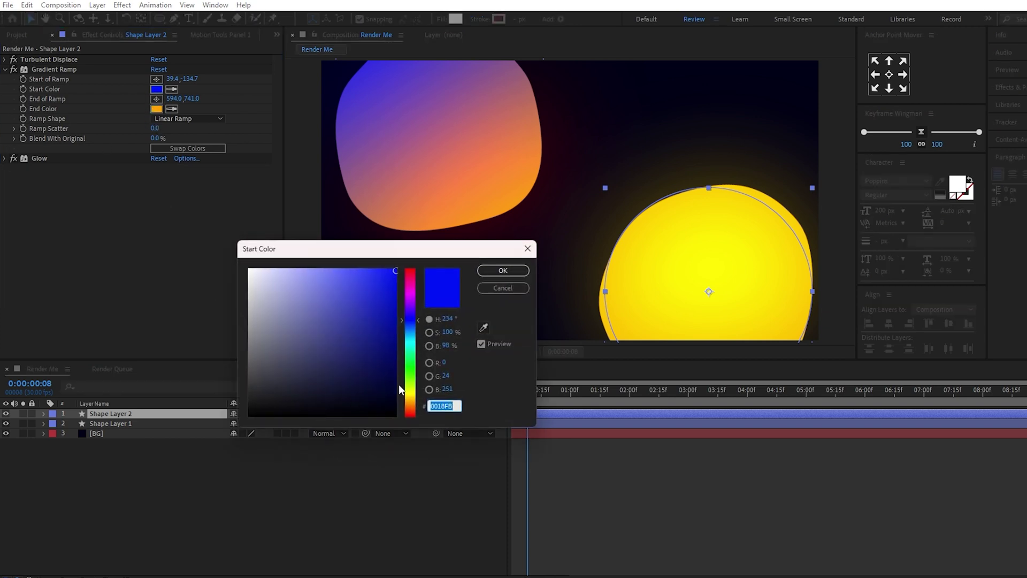
{"action": "left_click_drag", "start_coordinate": [412, 306], "coordinate": [407, 281]}
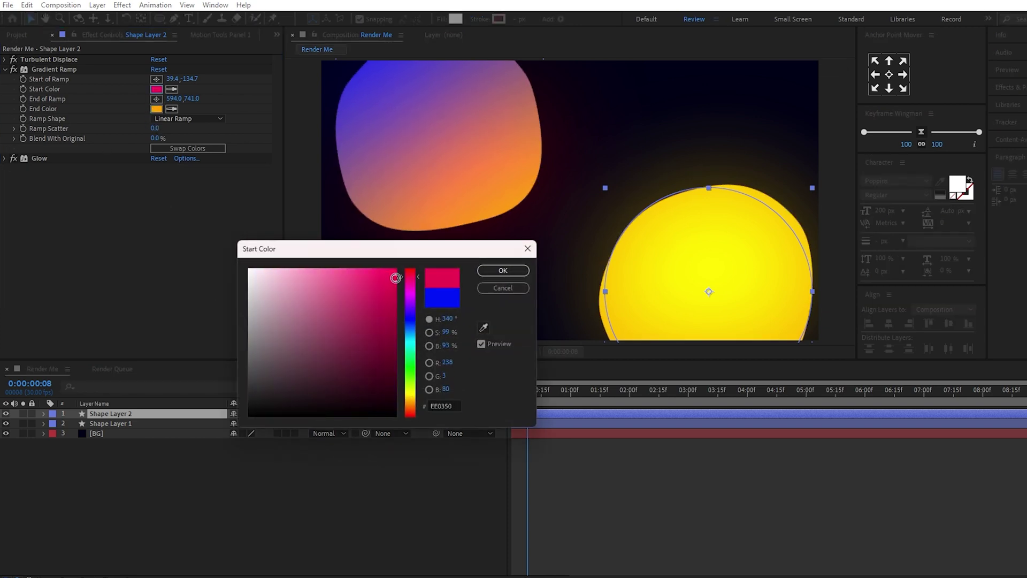
{"action": "left_click", "coordinate": [396, 274]}
{"action": "left_click", "coordinate": [503, 270]}
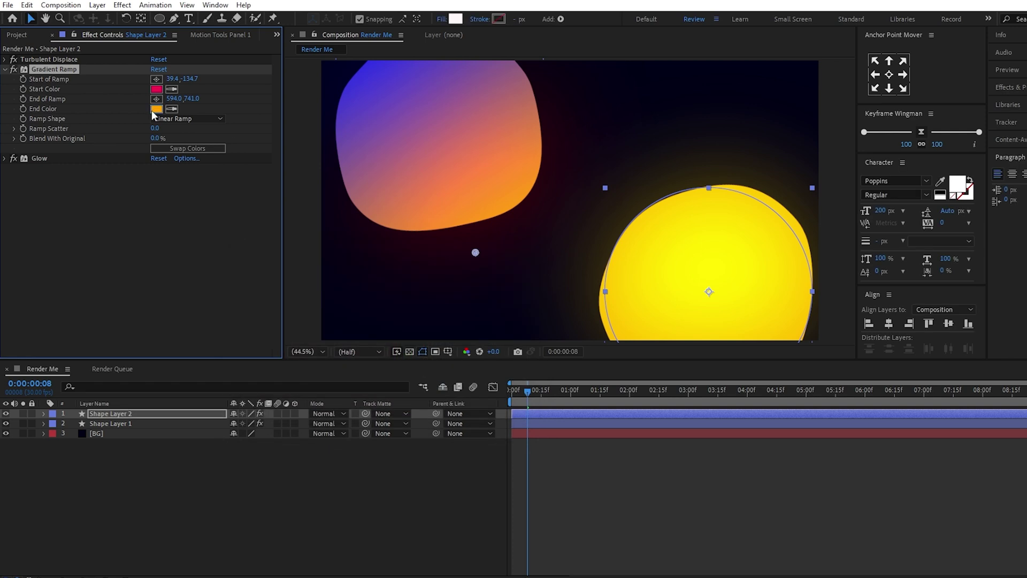
{"action": "left_click", "coordinate": [156, 109]}
{"action": "type", "text": "17A9DF"}
{"action": "left_click_drag", "start_coordinate": [381, 285], "coordinate": [396, 275]}
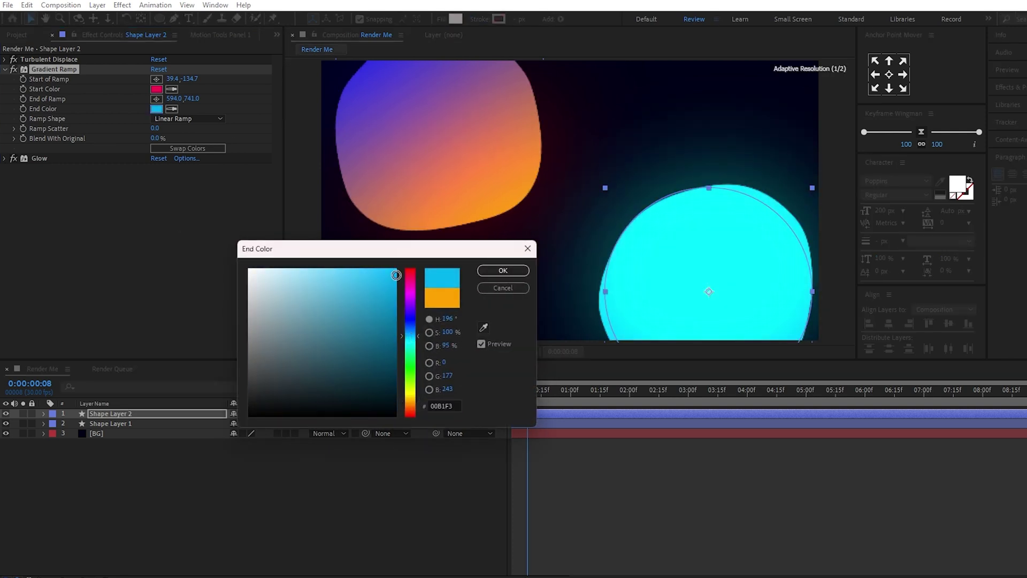
{"action": "left_click", "coordinate": [488, 279]}
Reposition the ramp handles so pink sits at the blob's bottom-right, then fit the view.
{"action": "scroll", "coordinate": [779, 280], "scroll_direction": "down", "scroll_amount": 2}
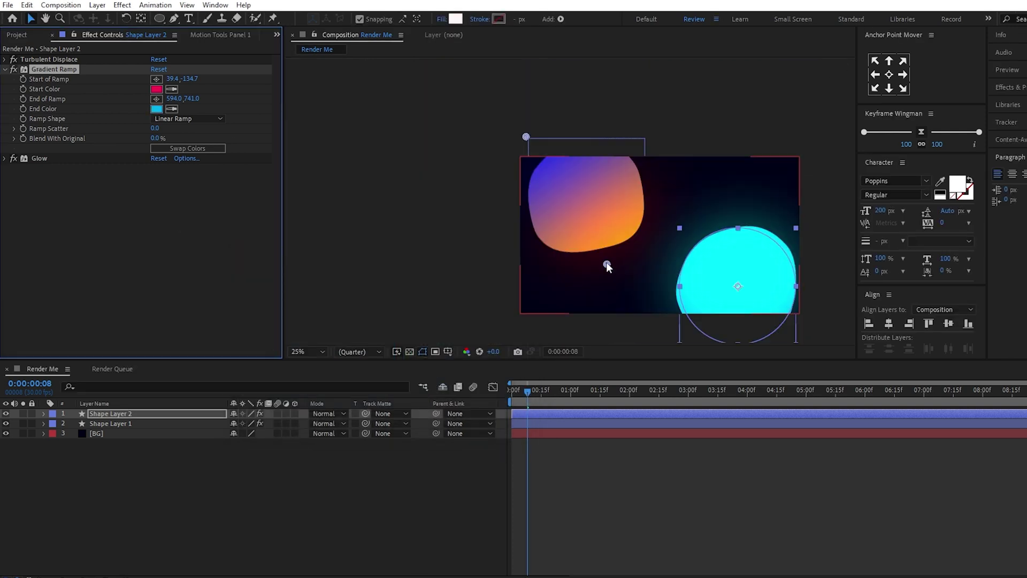
{"action": "left_click_drag", "start_coordinate": [607, 263], "coordinate": [673, 247]}
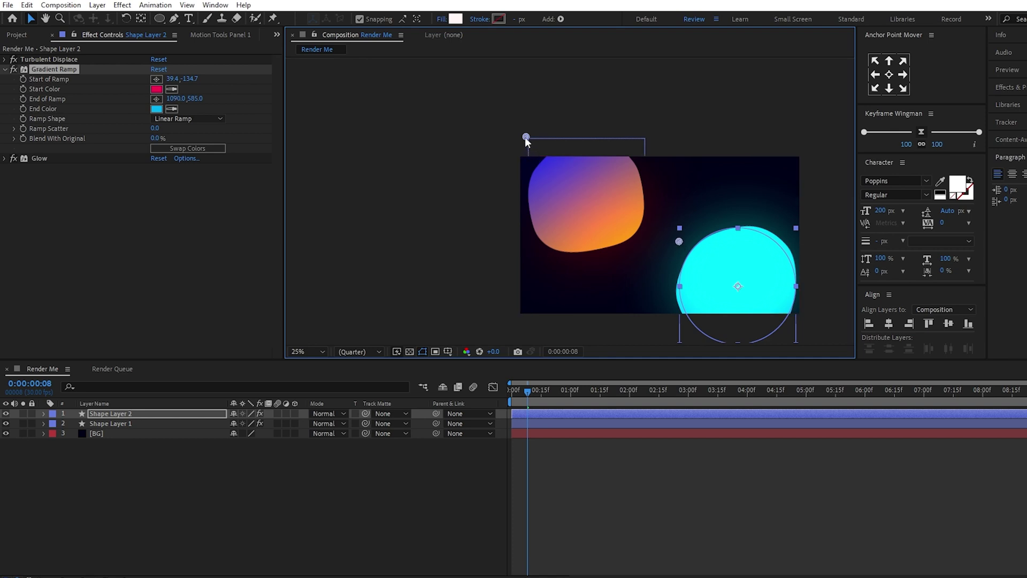
{"action": "left_click_drag", "start_coordinate": [526, 137], "coordinate": [745, 325]}
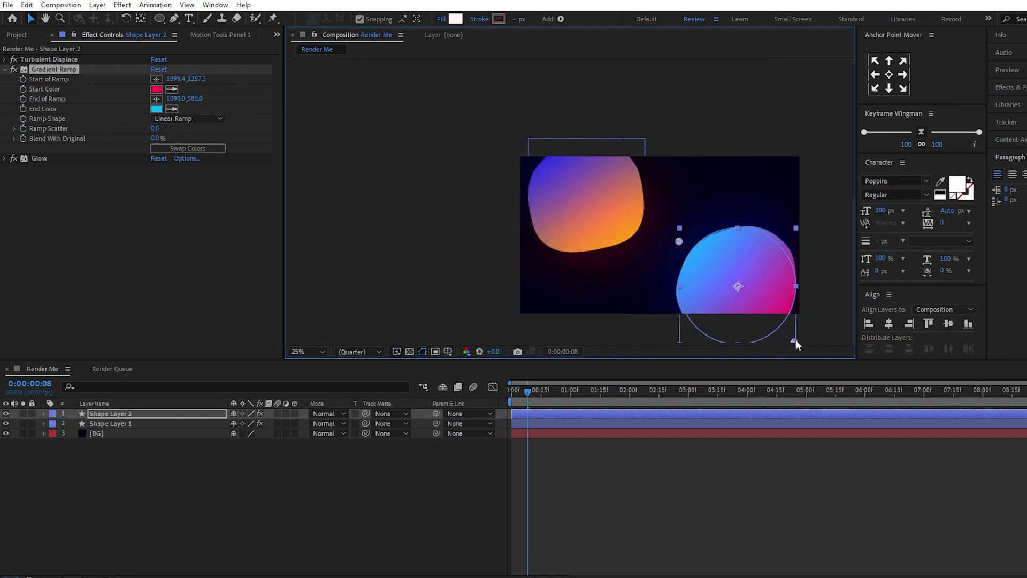
{"action": "left_click_drag", "start_coordinate": [799, 337], "coordinate": [781, 341]}
{"action": "left_click", "coordinate": [306, 352]}
{"action": "left_click", "coordinate": [320, 374]}
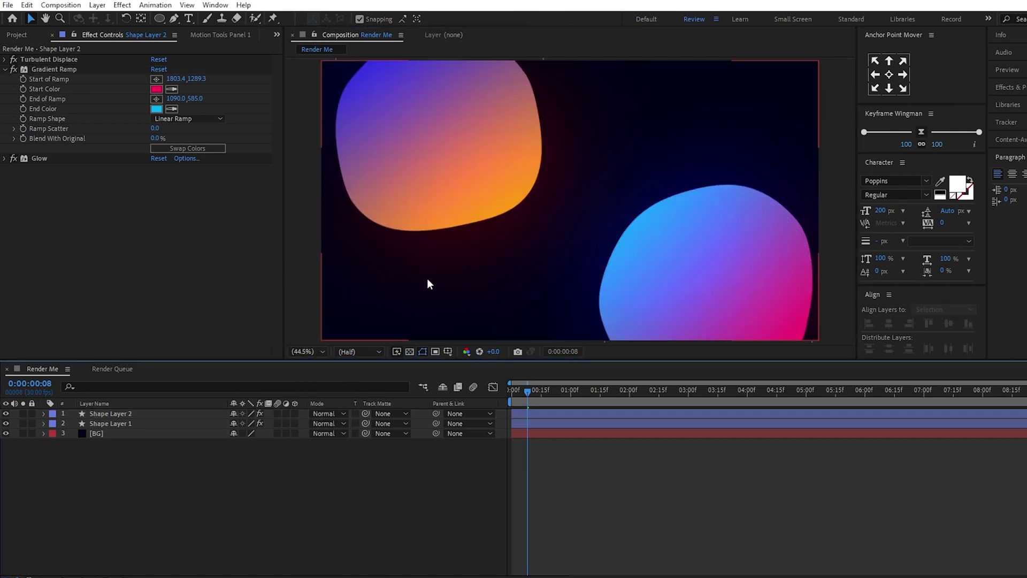
{"action": "left_click", "coordinate": [722, 318]}
Duplicate the second blob, scale the copy to 75%, and move it to the bottom centre.
{"action": "key", "text": "ctrl+d"}
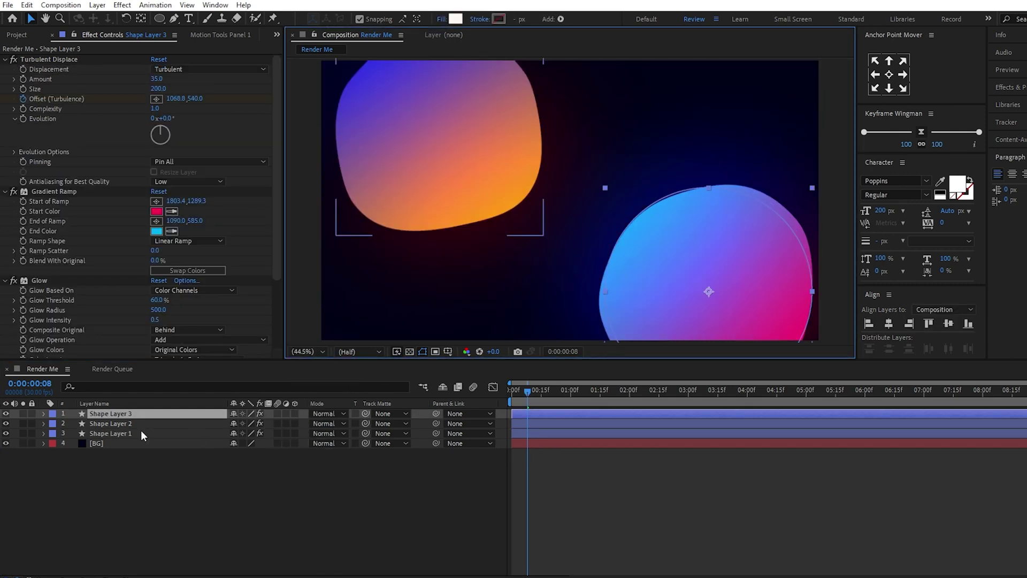
{"action": "key", "text": "s"}
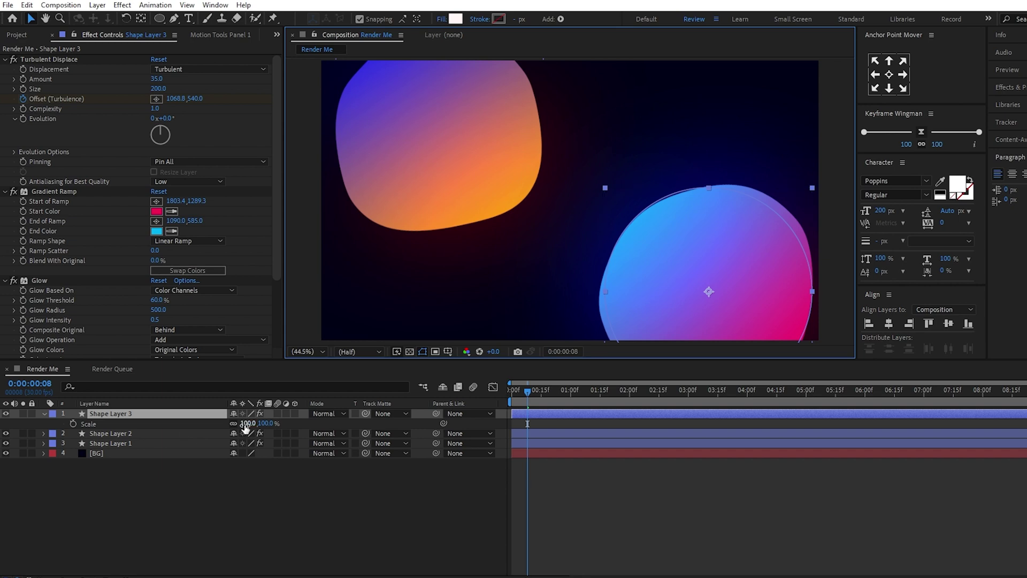
{"action": "left_click", "coordinate": [248, 423]}
{"action": "type", "text": "0"}
{"action": "key", "text": "Return"}
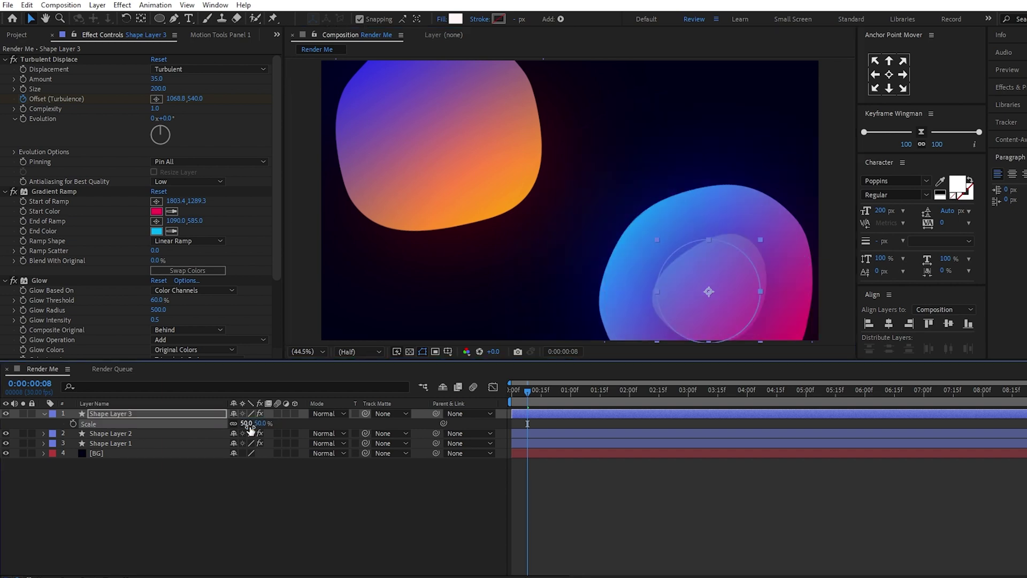
{"action": "type", "text": "75"}
{"action": "key", "text": "Return"}
{"action": "left_click_drag", "start_coordinate": [721, 262], "coordinate": [490, 306]}
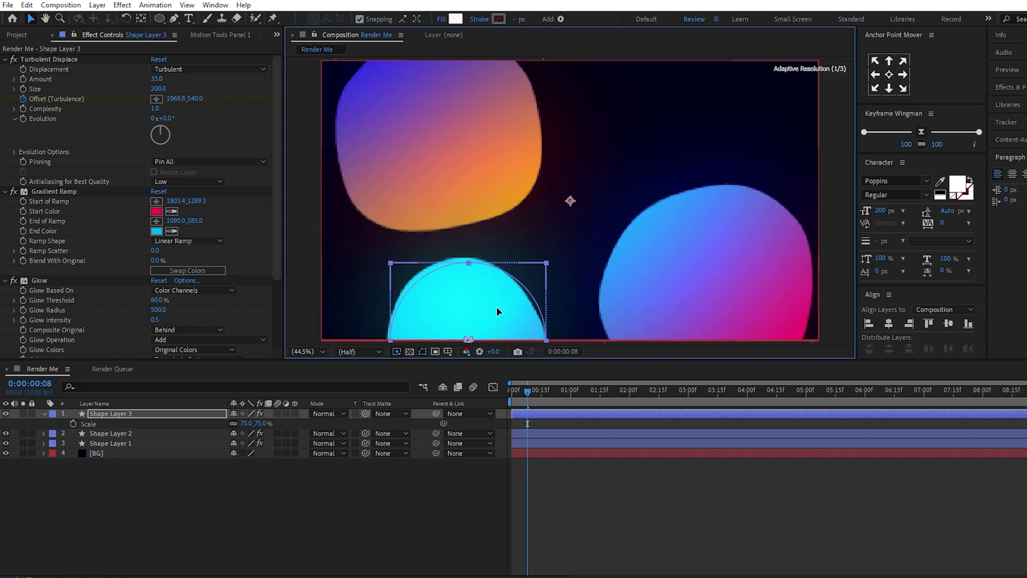
Give the third blob a green start colour and a yellow C4A411 end colour.
{"action": "left_click", "coordinate": [156, 211]}
{"action": "left_click_drag", "start_coordinate": [414, 341], "coordinate": [414, 364]}
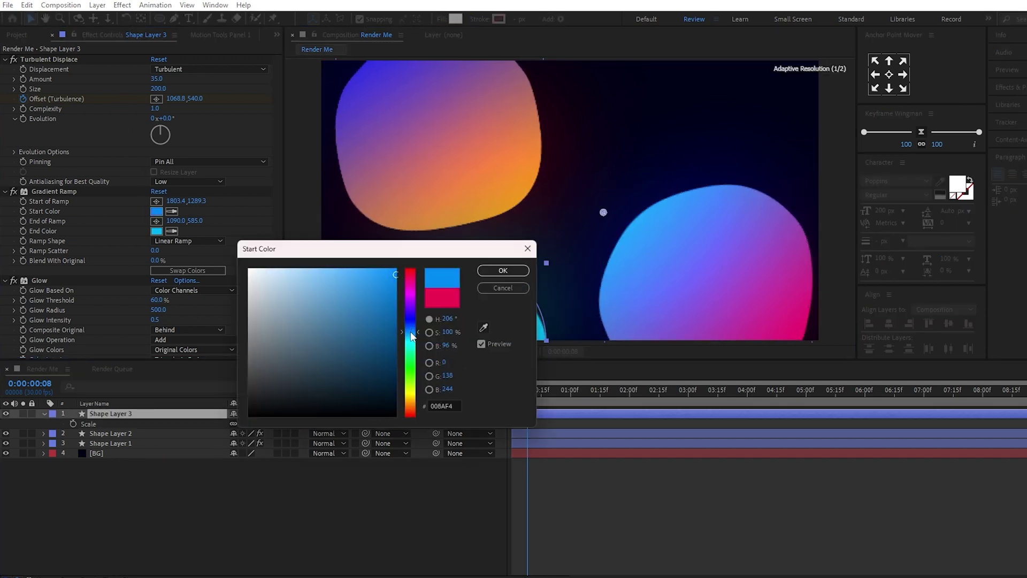
{"action": "left_click", "coordinate": [503, 270]}
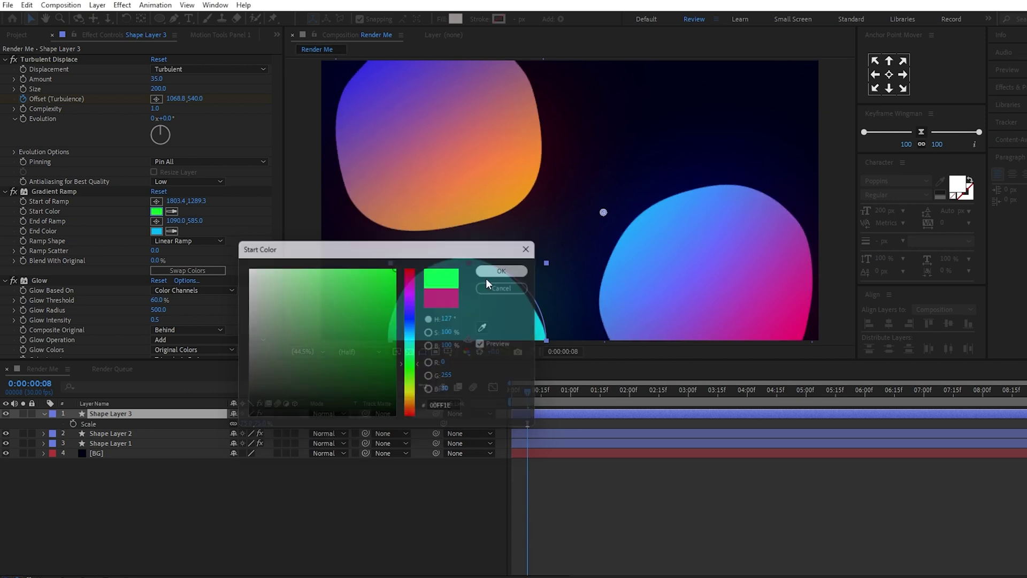
{"action": "left_click", "coordinate": [156, 231]}
{"action": "type", "text": "C4A411"}
{"action": "key", "text": "Return"}
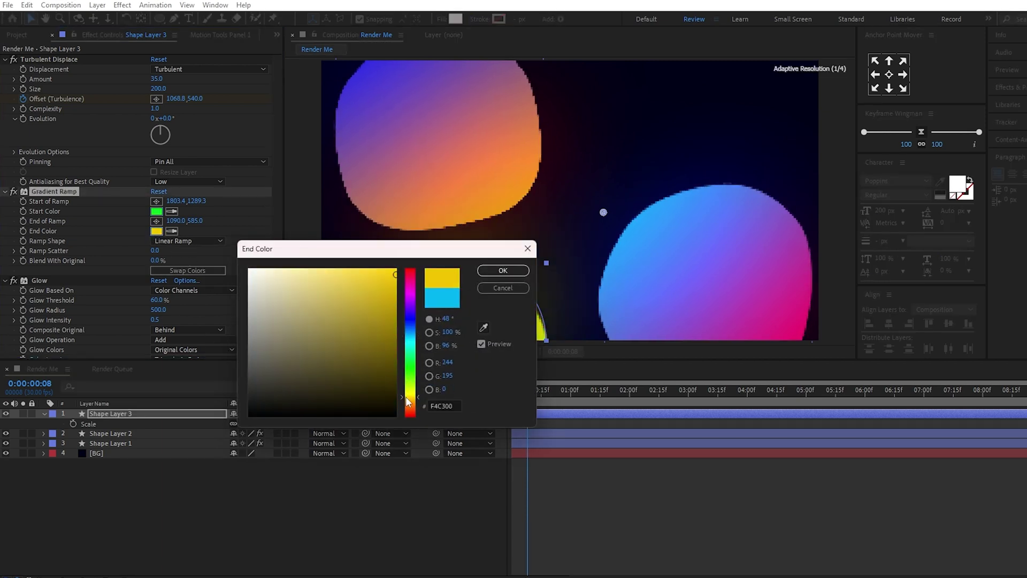
{"action": "left_click", "coordinate": [490, 272]}
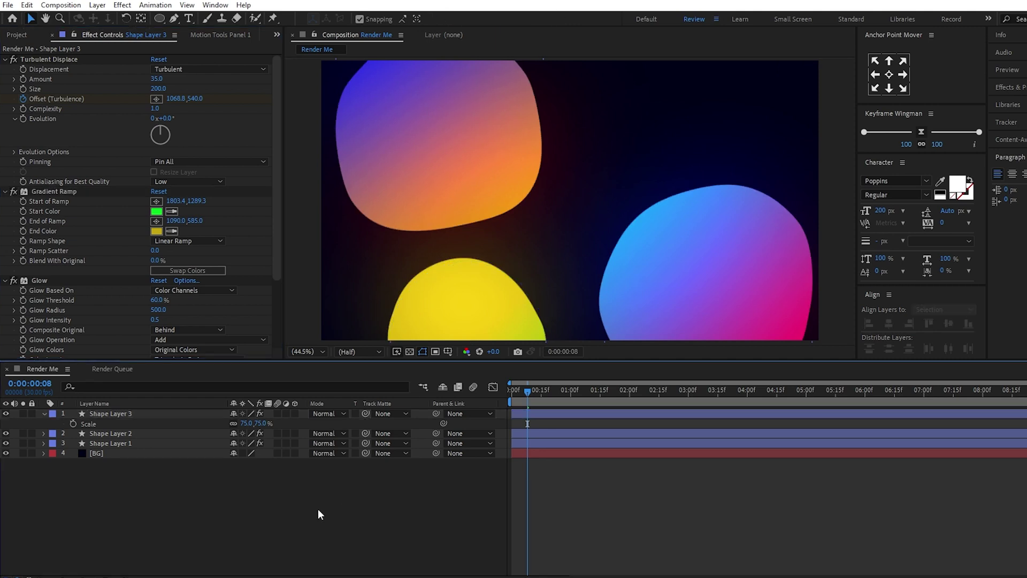
Preview all three glowing blobs from the start of the timeline.
{"action": "left_click", "coordinate": [44, 413]}
{"action": "left_click", "coordinate": [118, 483]}
{"action": "key", "text": "Home"}
{"action": "key", "text": "space"}
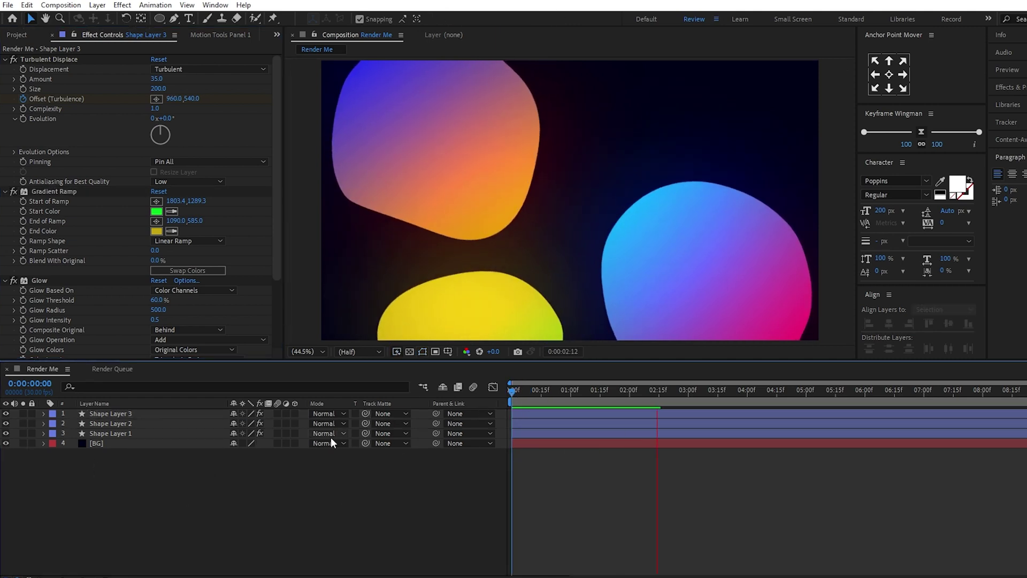
{"action": "key", "text": "space"}
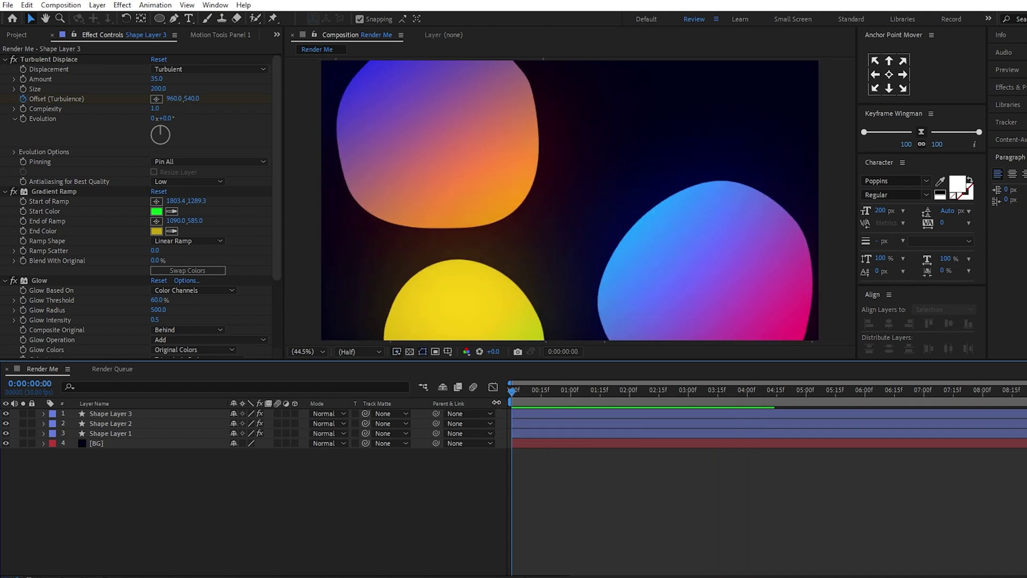
Draw a large rectangle across the frame centre with its anchor point centred.
{"action": "left_click_drag", "start_coordinate": [159, 19], "coordinate": [207, 32]}
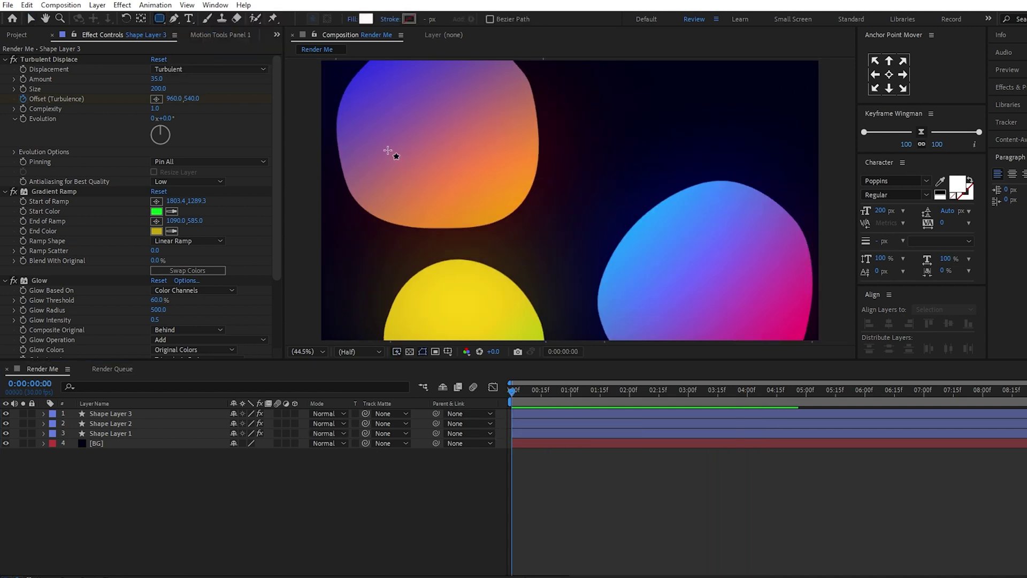
{"action": "left_click_drag", "start_coordinate": [381, 104], "coordinate": [765, 301]}
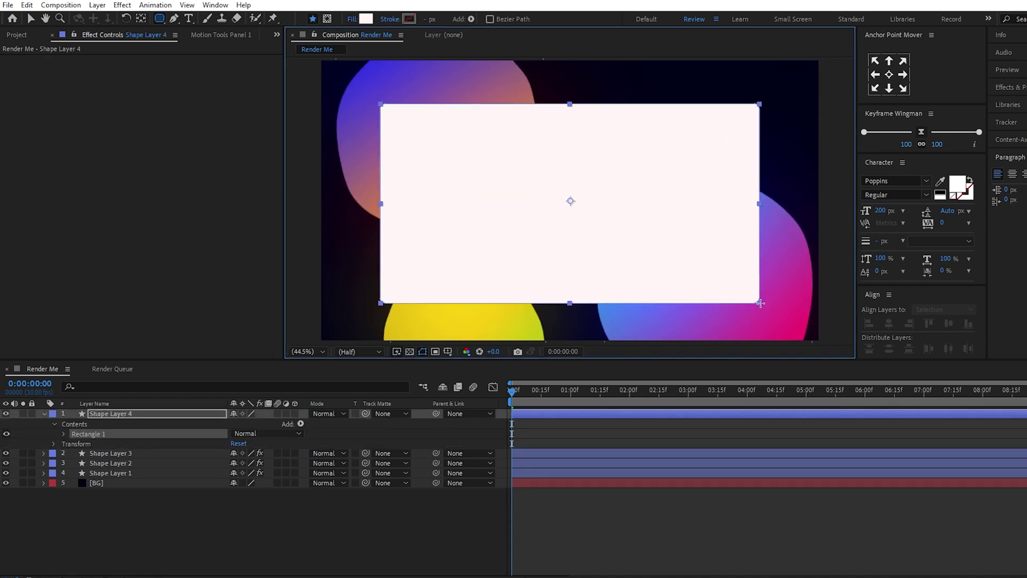
{"action": "left_click", "coordinate": [889, 74]}
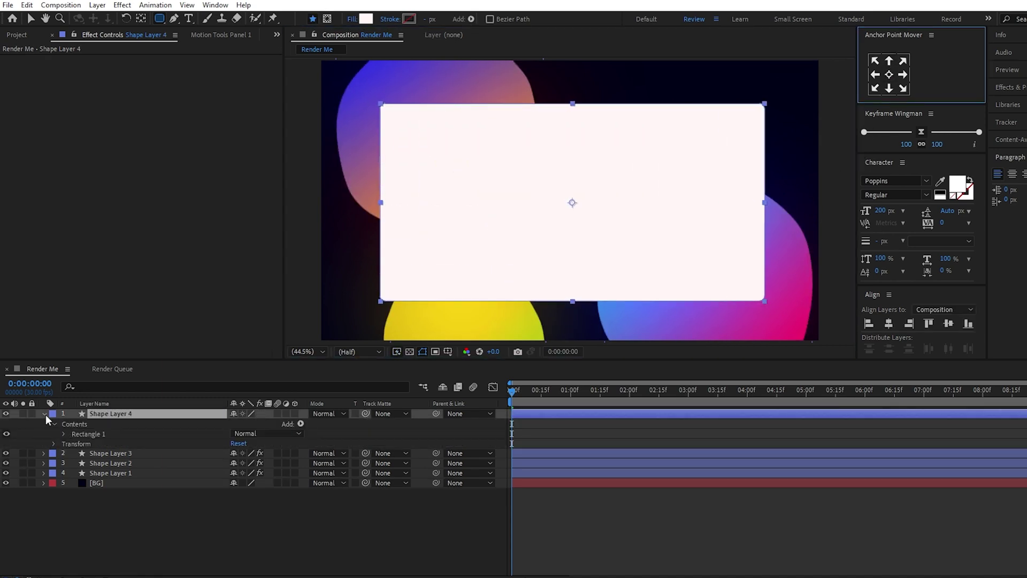
{"action": "left_click", "coordinate": [64, 434]}
{"action": "left_click", "coordinate": [74, 444]}
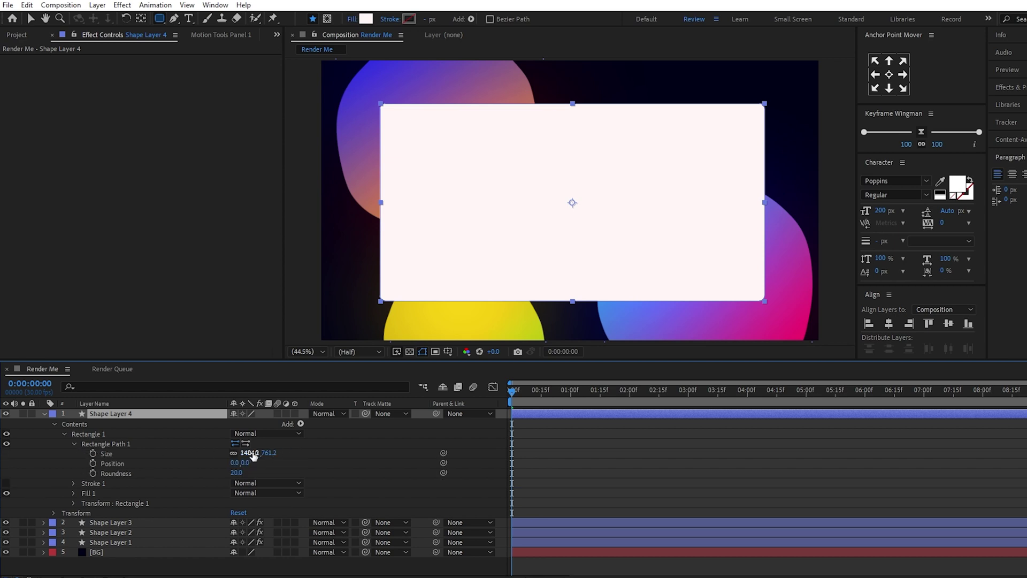
Set the rectangle path size to 1462.4×750 with Roundness 100.
{"action": "left_click", "coordinate": [248, 453]}
{"action": "type", "text": "14"}
{"action": "key", "text": "Return"}
{"action": "left_click", "coordinate": [280, 453]}
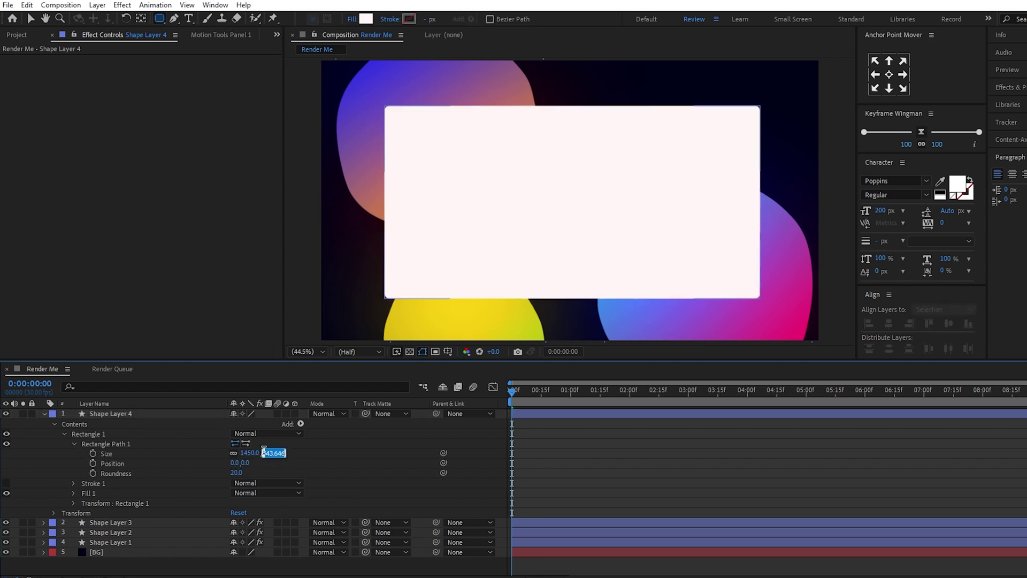
{"action": "type", "text": "750"}
{"action": "key", "text": "Return"}
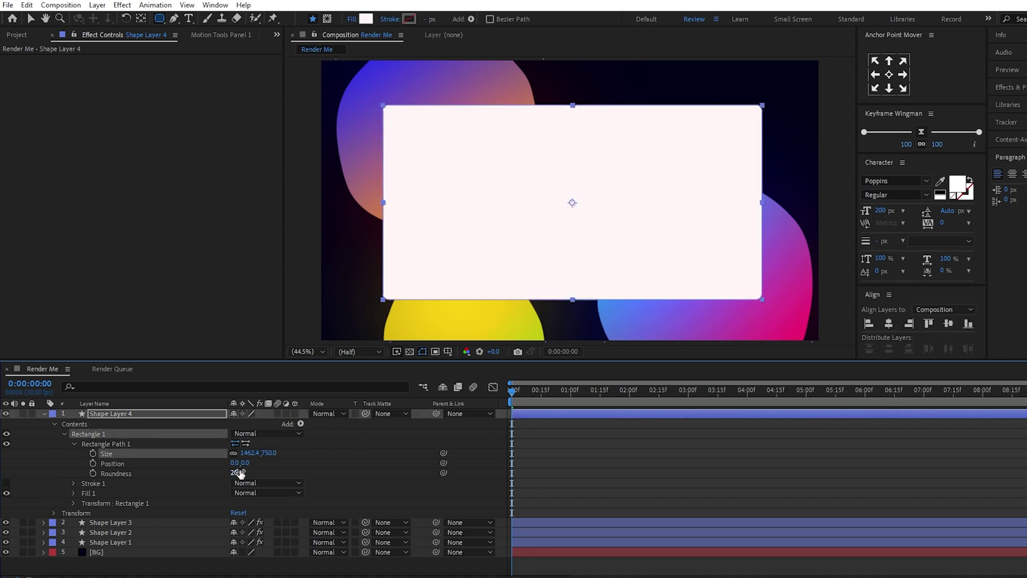
{"action": "left_click", "coordinate": [238, 474]}
{"action": "type", "text": "100"}
{"action": "key", "text": "Return"}
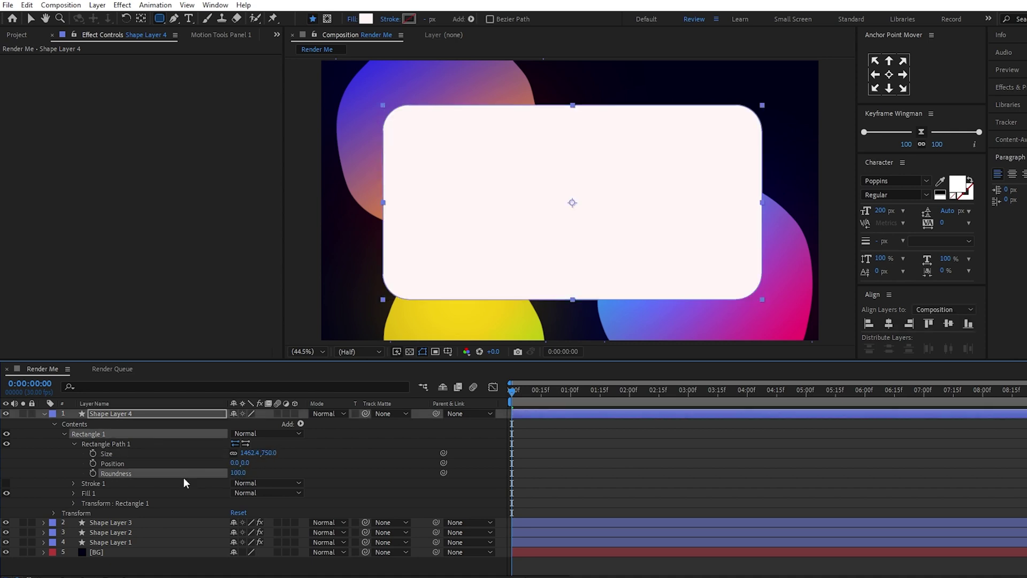
Make Shape Layer 4 an adjustment layer.
{"action": "left_click", "coordinate": [45, 413]}
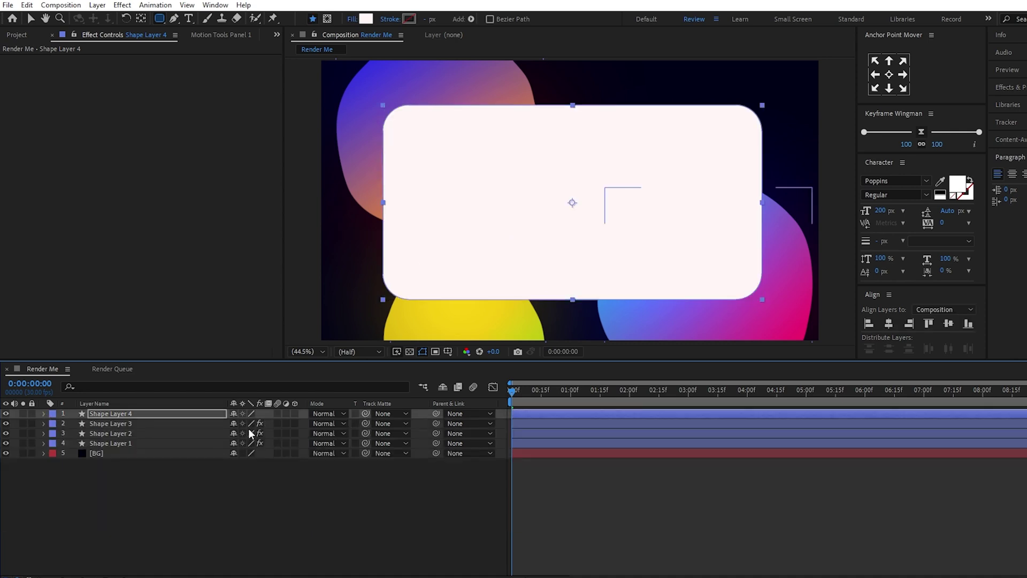
{"action": "left_click", "coordinate": [285, 413]}
{"action": "left_click", "coordinate": [121, 412]}
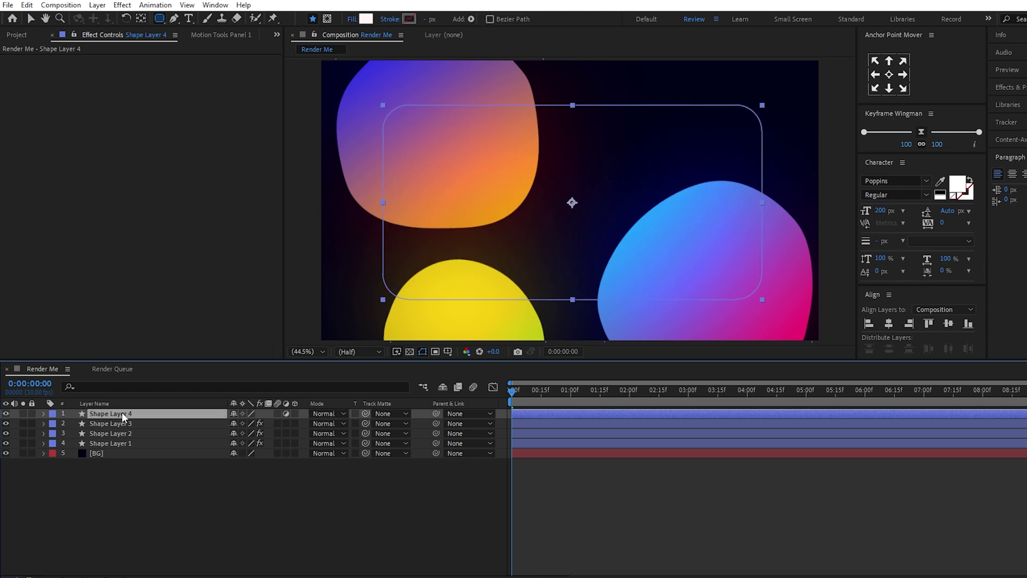
Apply Fast Box Blur to the rectangle with Blur Radius 50 and Iterations 2.
{"action": "key", "text": "ctrl+space"}
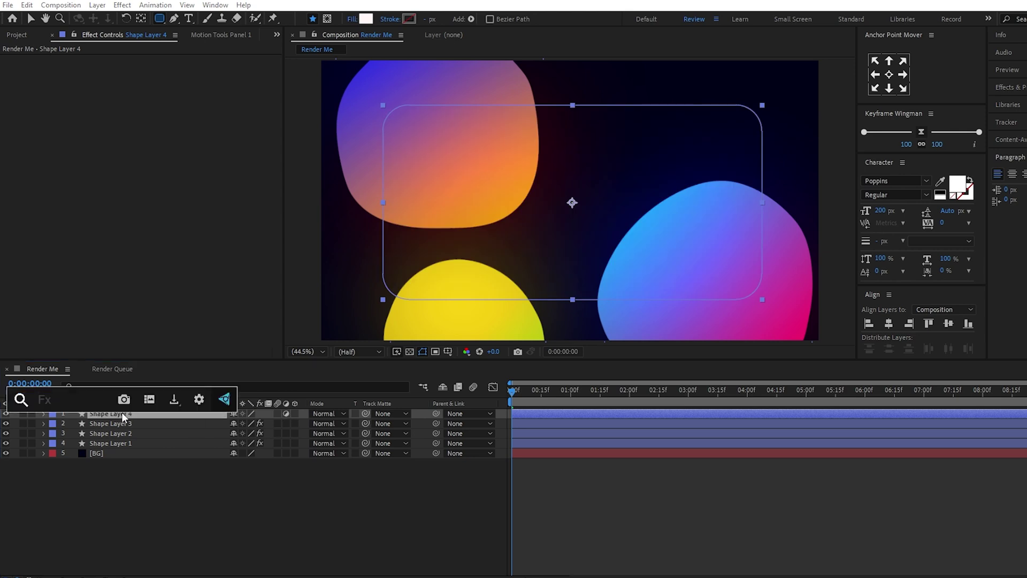
{"action": "type", "text": "fas"}
{"action": "left_click", "coordinate": [92, 431]}
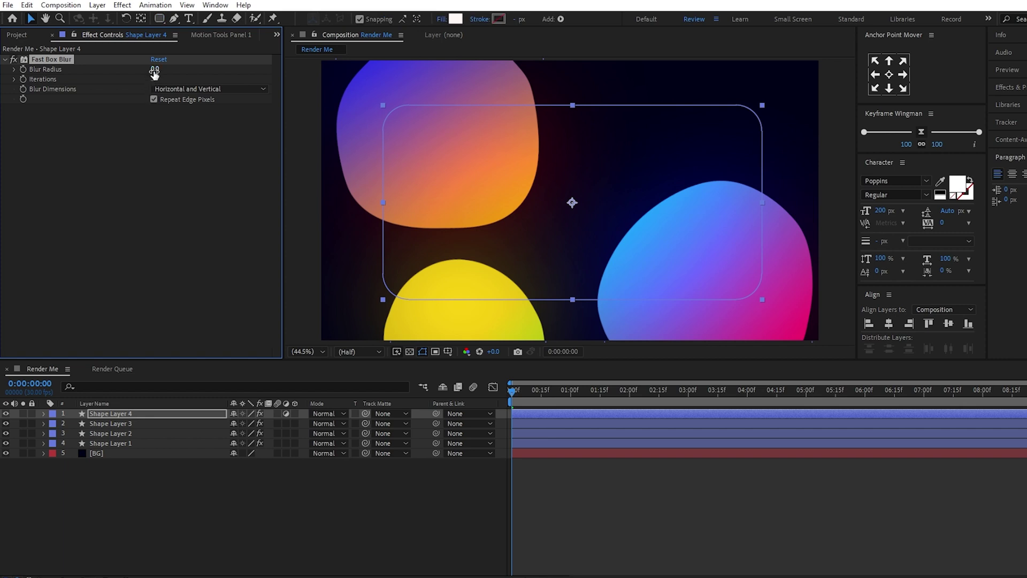
{"action": "left_click", "coordinate": [155, 70]}
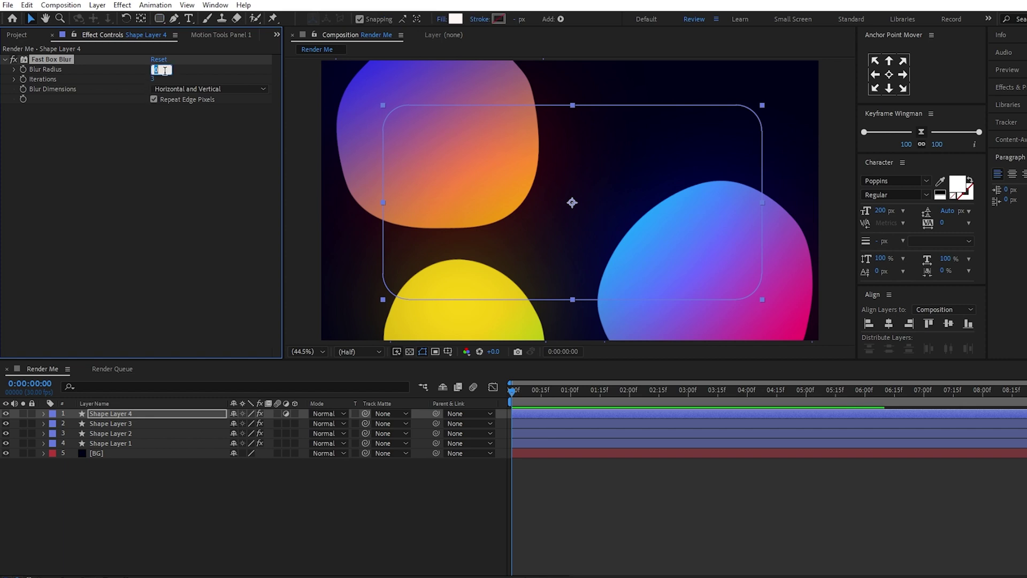
{"action": "type", "text": "50"}
{"action": "key", "text": "Return"}
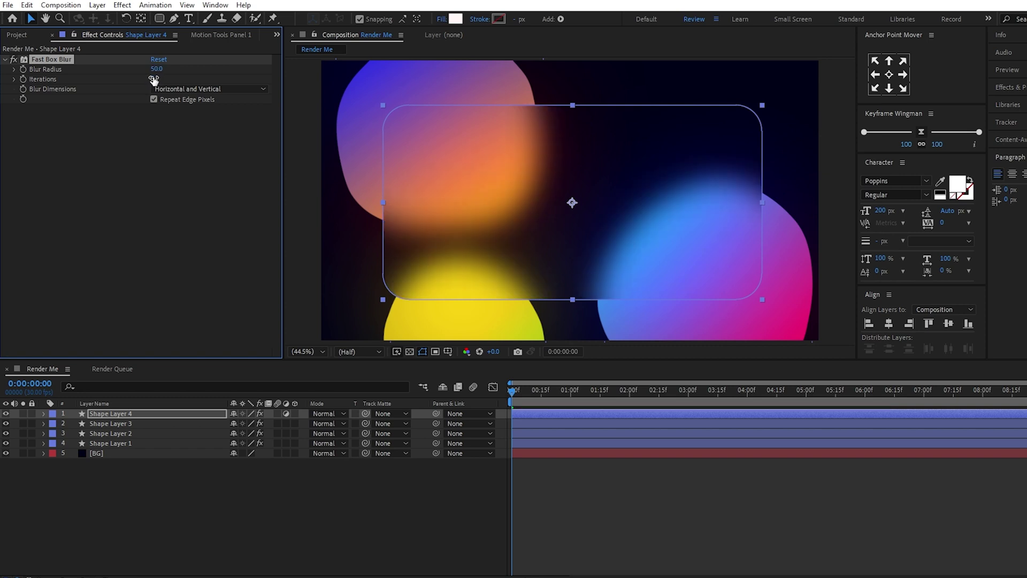
{"action": "left_click", "coordinate": [154, 79]}
{"action": "type", "text": "2"}
{"action": "key", "text": "Return"}
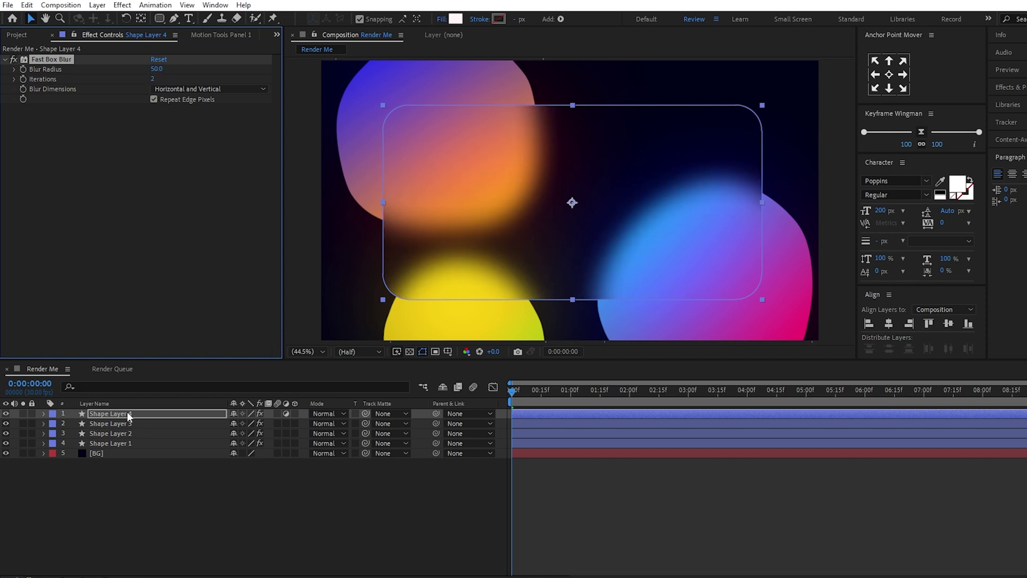
Rename Shape Layer 4 to Glass.
{"action": "right_click", "coordinate": [128, 416]}
{"action": "left_click", "coordinate": [171, 374]}
{"action": "type", "text": "Glass"}
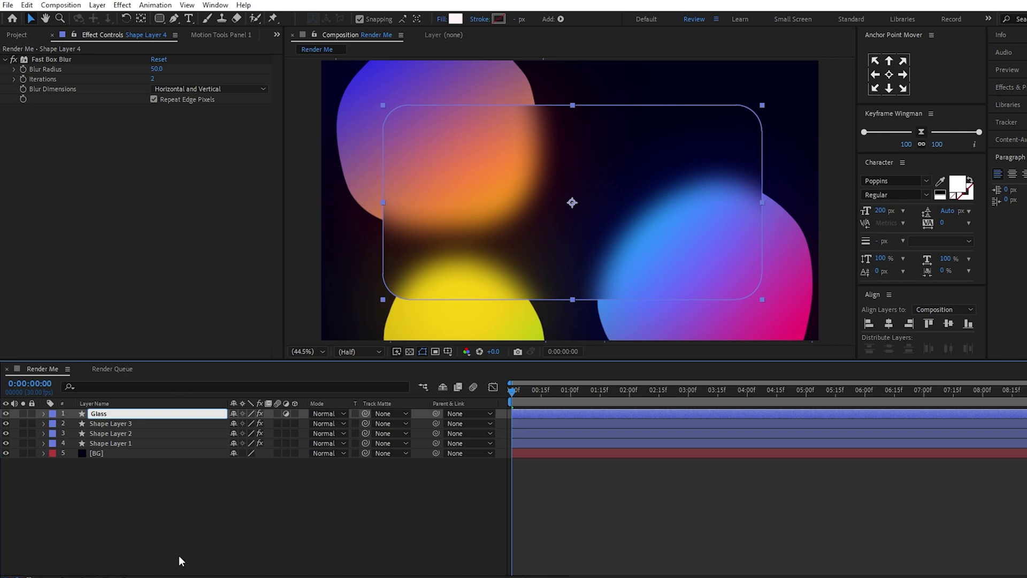
{"action": "left_click", "coordinate": [179, 517]}
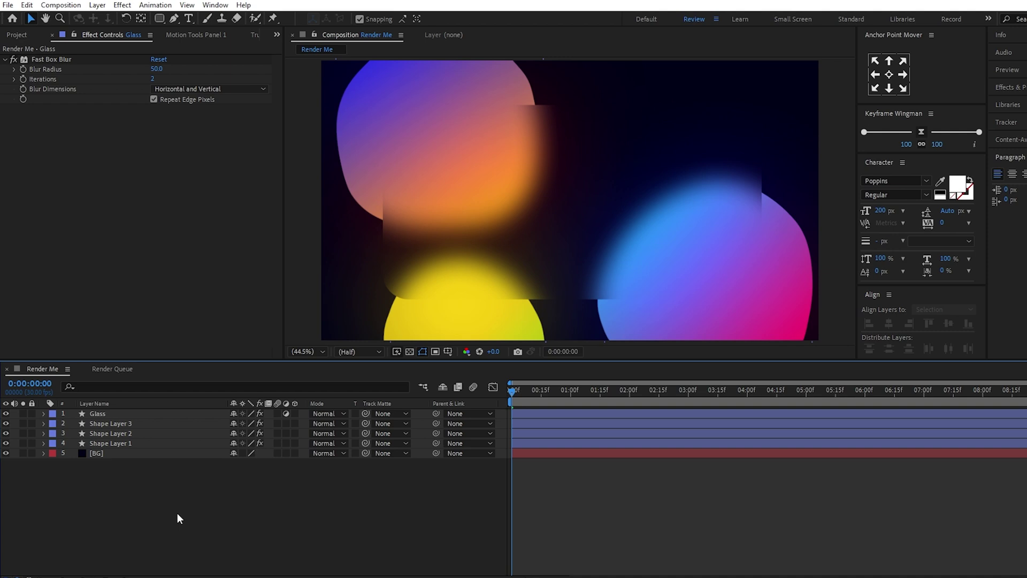
Duplicate the Glass layer and rename the copy Whittness.
{"action": "left_click", "coordinate": [137, 415]}
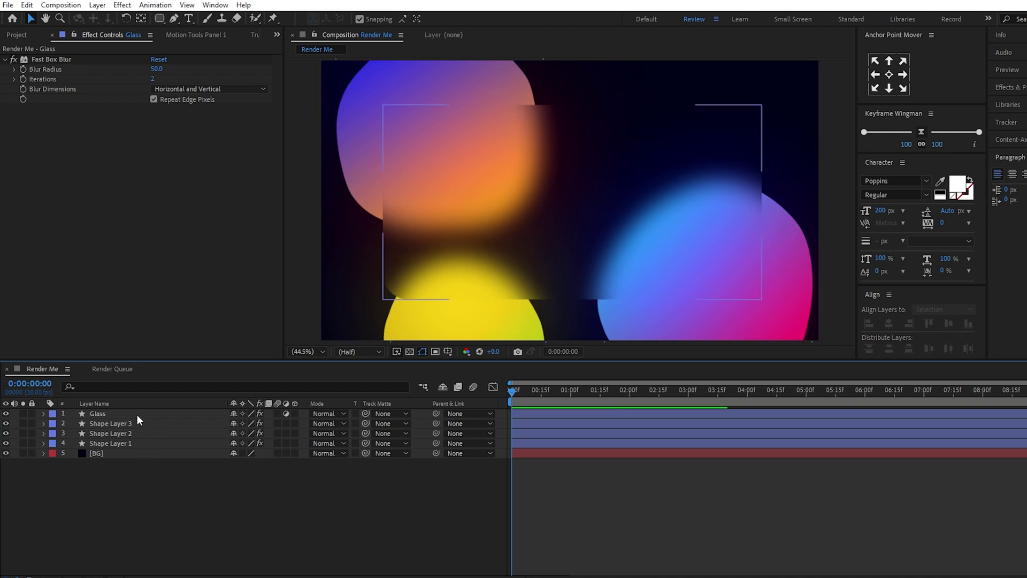
{"action": "key", "text": "ctrl+d"}
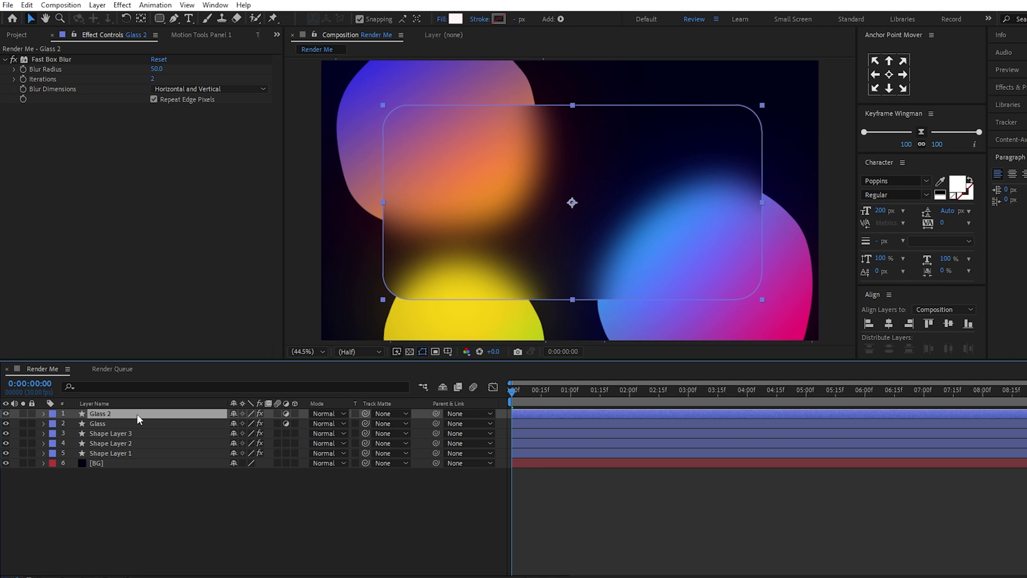
{"action": "right_click", "coordinate": [137, 414]}
{"action": "left_click", "coordinate": [165, 378]}
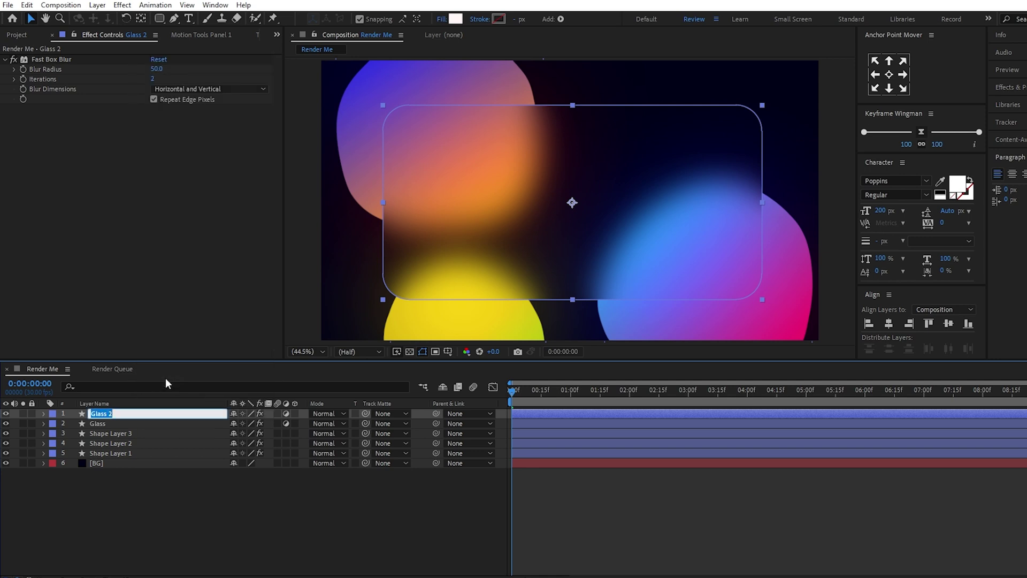
{"action": "type", "text": "Whittness"}
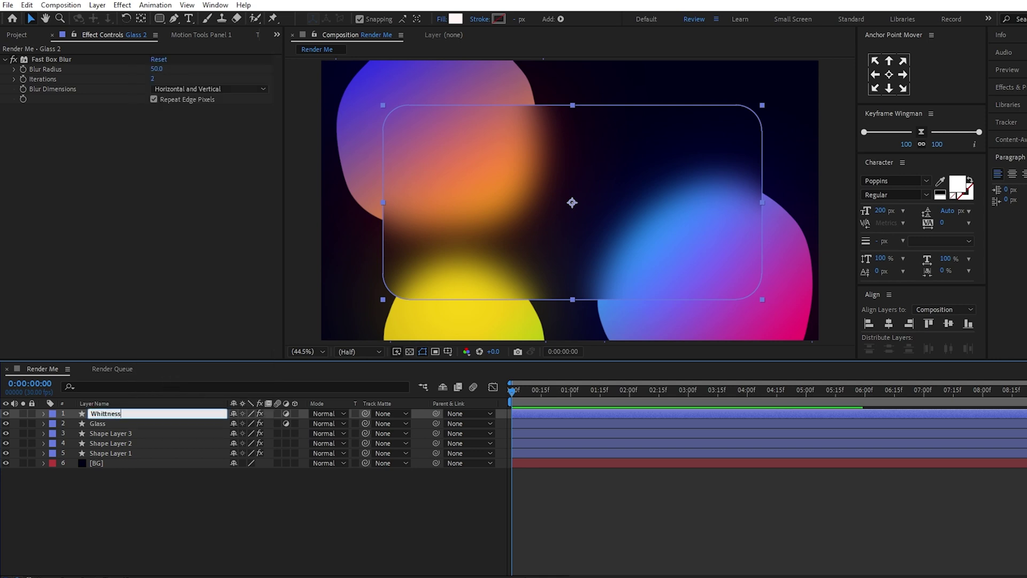
{"action": "left_click", "coordinate": [182, 495]}
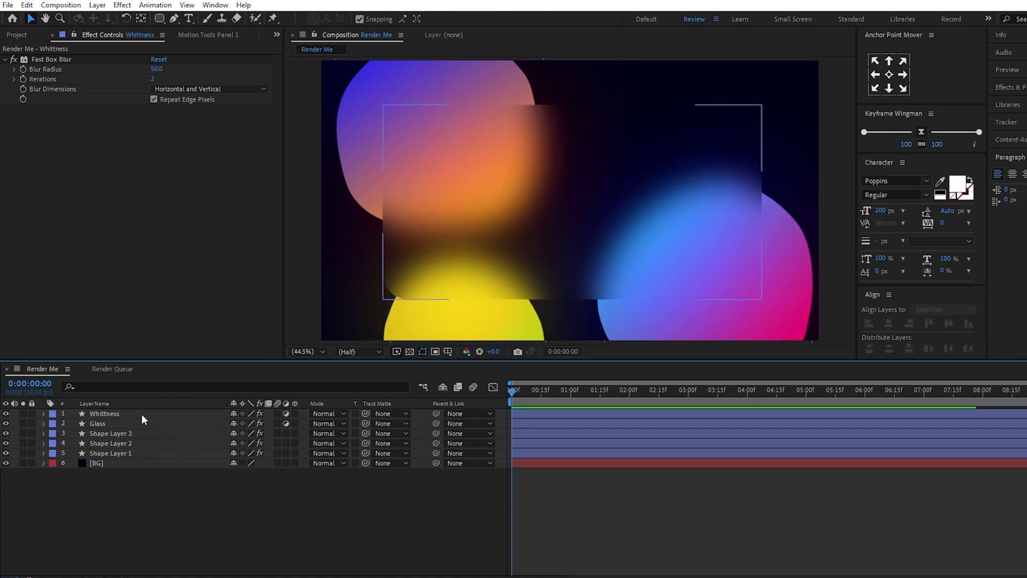
Turn off Whittness's Adjustment Layer switch and delete its Fast Box Blur.
{"action": "left_click", "coordinate": [141, 413]}
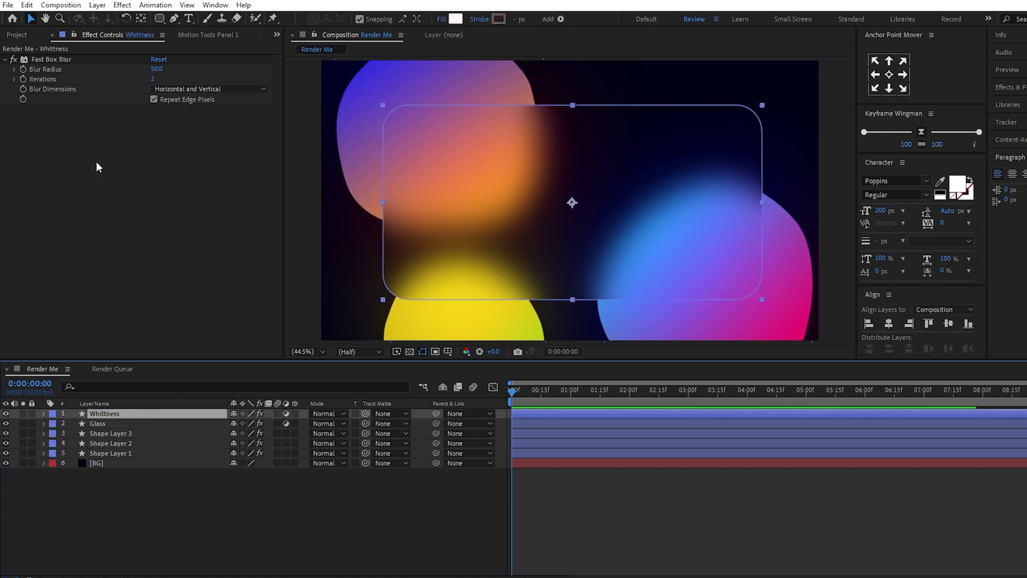
{"action": "left_click", "coordinate": [287, 414]}
{"action": "left_click", "coordinate": [72, 59]}
{"action": "key", "text": "Delete"}
Set Whittness Opacity to 10% and toggle its visibility to compare.
{"action": "key", "text": "t"}
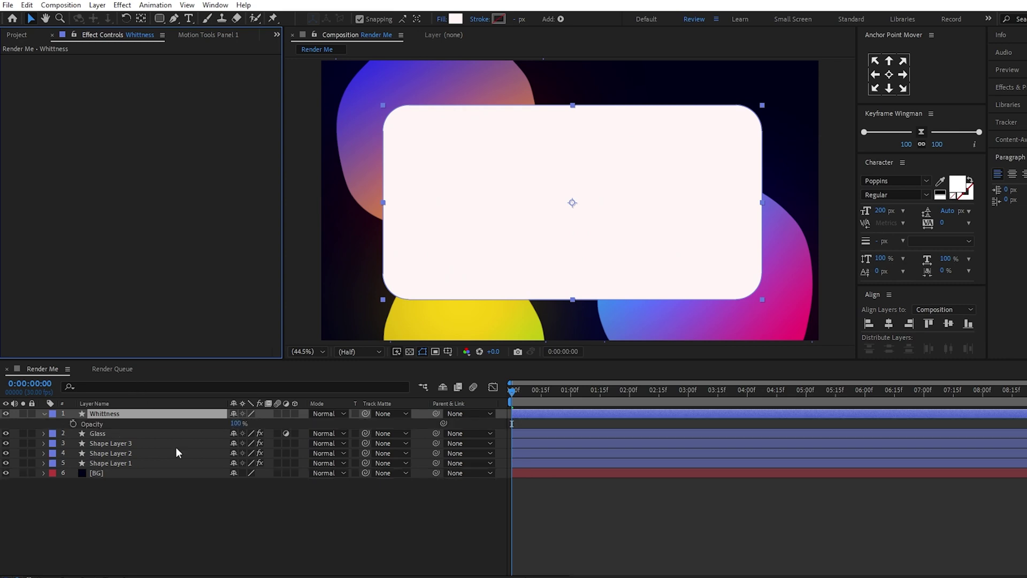
{"action": "left_click", "coordinate": [236, 423]}
{"action": "type", "text": "10"}
{"action": "key", "text": "Return"}
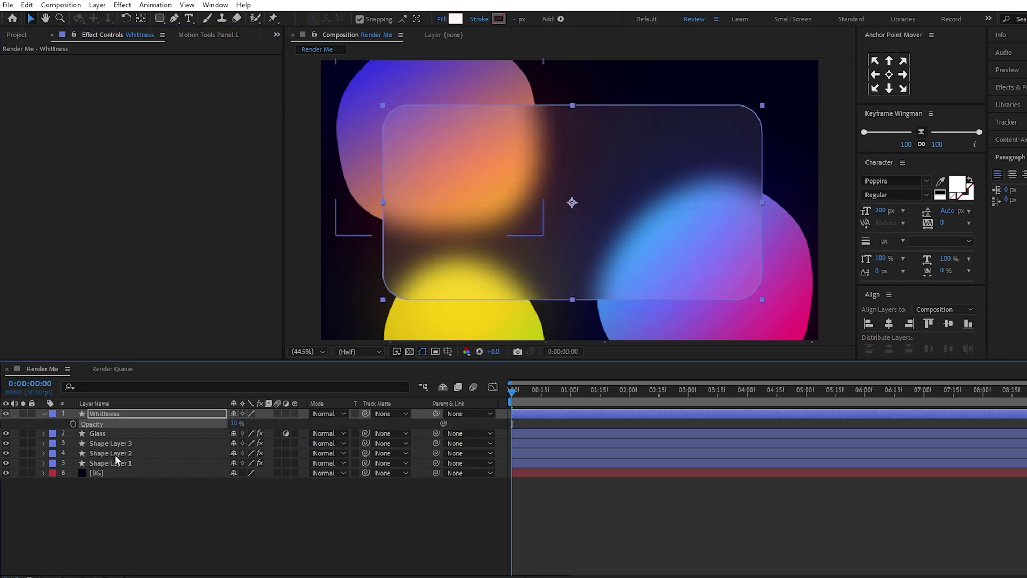
{"action": "left_click", "coordinate": [42, 415]}
{"action": "left_click", "coordinate": [8, 411]}
{"action": "left_click", "coordinate": [7, 411]}
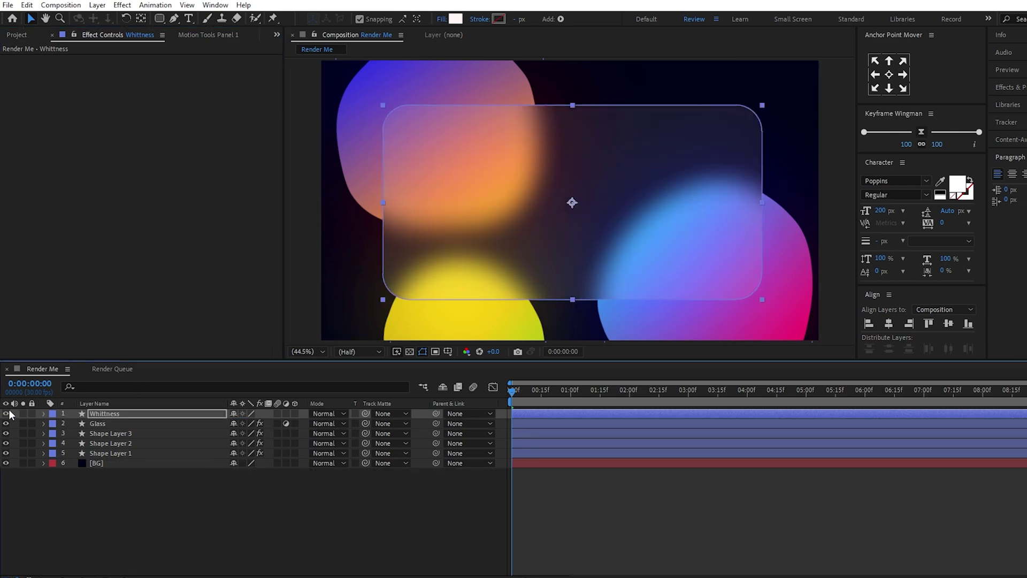
Duplicate Whittness and rename the new layer Strock.
{"action": "key", "text": "ctrl+d"}
{"action": "right_click", "coordinate": [118, 412]}
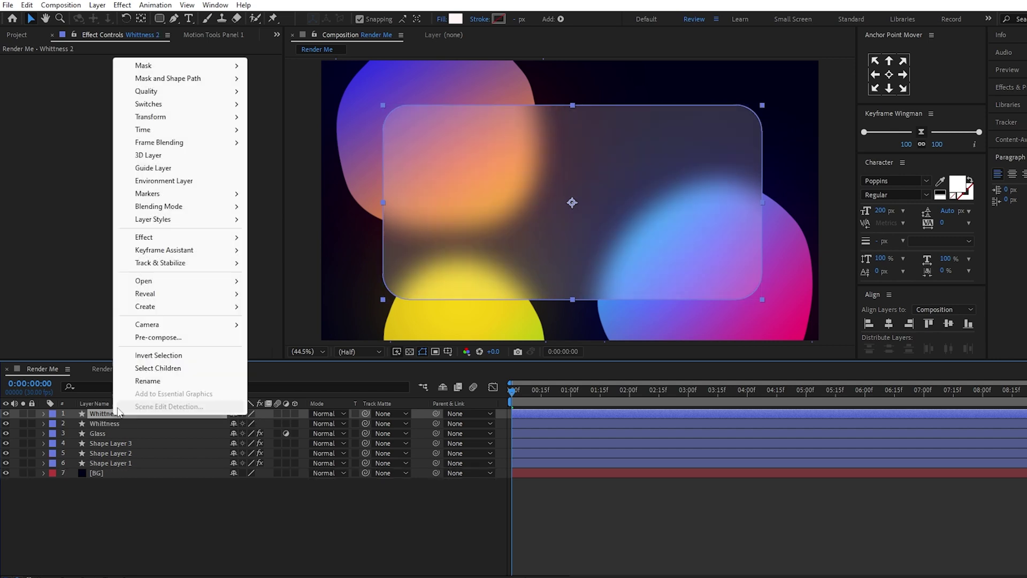
{"action": "left_click", "coordinate": [148, 380]}
{"action": "type", "text": "Strock"}
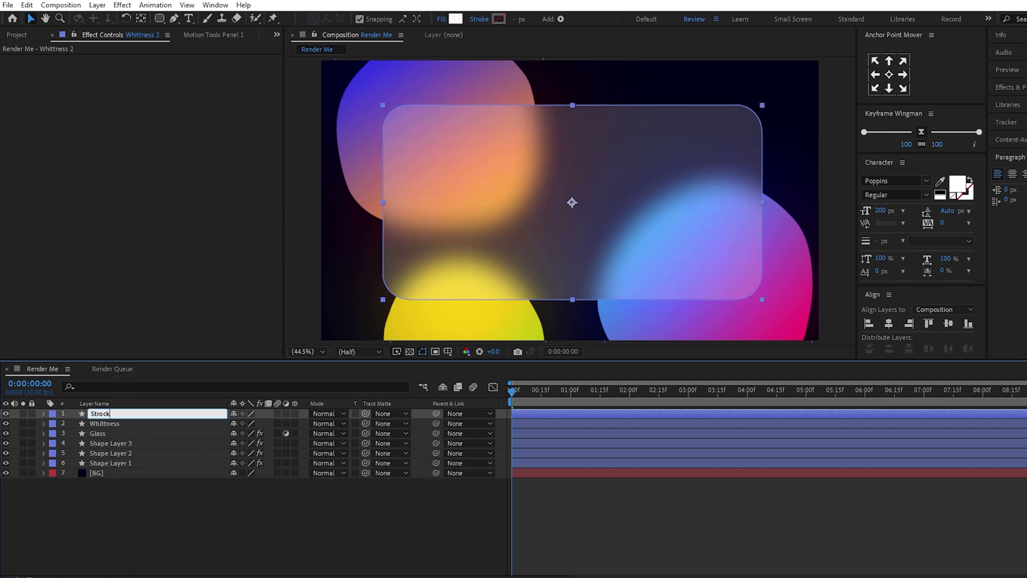
{"action": "key", "text": "Return"}
Set the Strock layer's Opacity to 30%.
{"action": "left_click", "coordinate": [137, 415]}
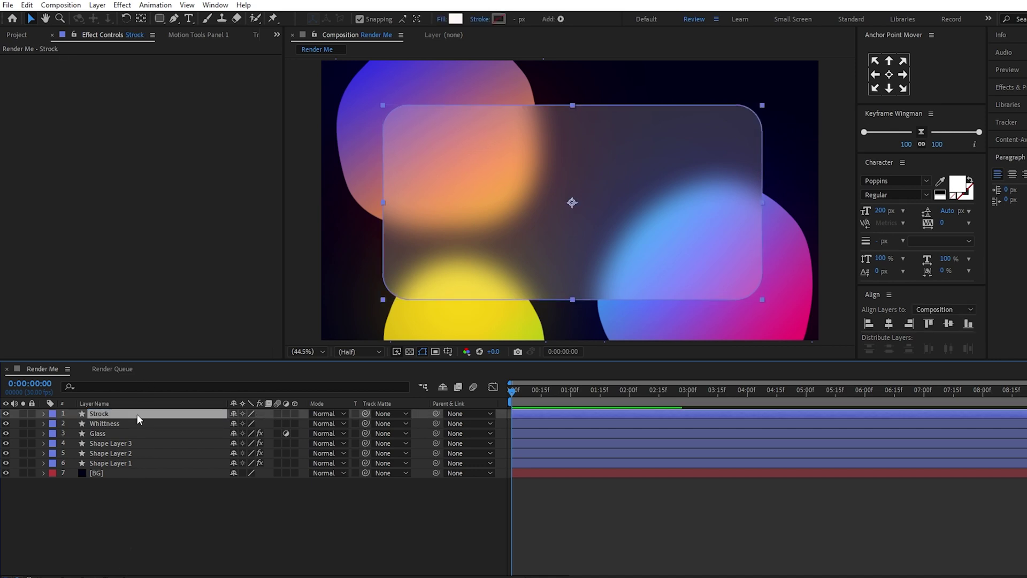
{"action": "key", "text": "t"}
{"action": "left_click", "coordinate": [236, 424]}
{"action": "type", "text": "30"}
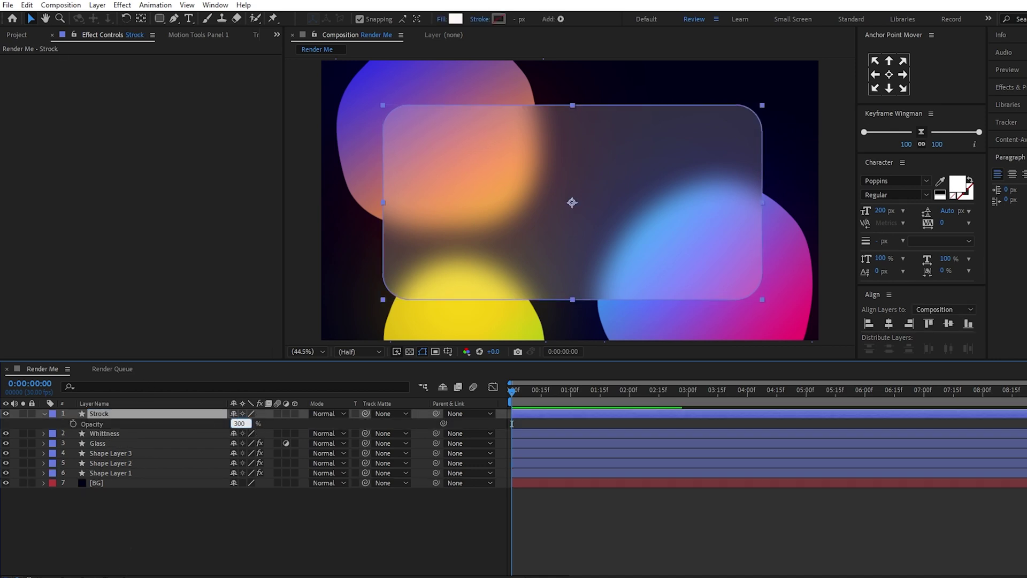
{"action": "key", "text": "Return"}
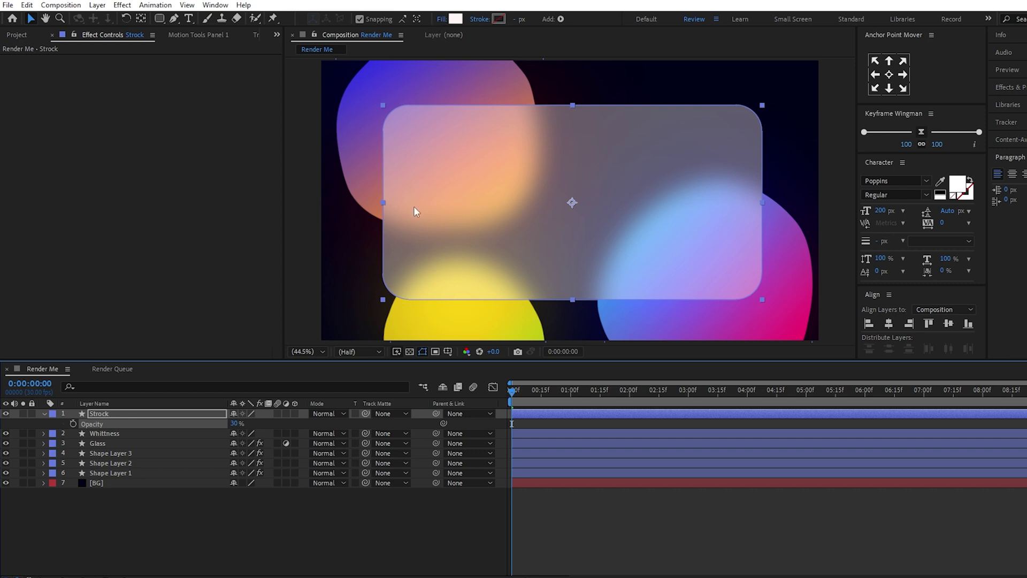
Set the Strock rectangle's fill to None.
{"action": "left_click", "coordinate": [455, 19]}
{"action": "key", "text": "Escape"}
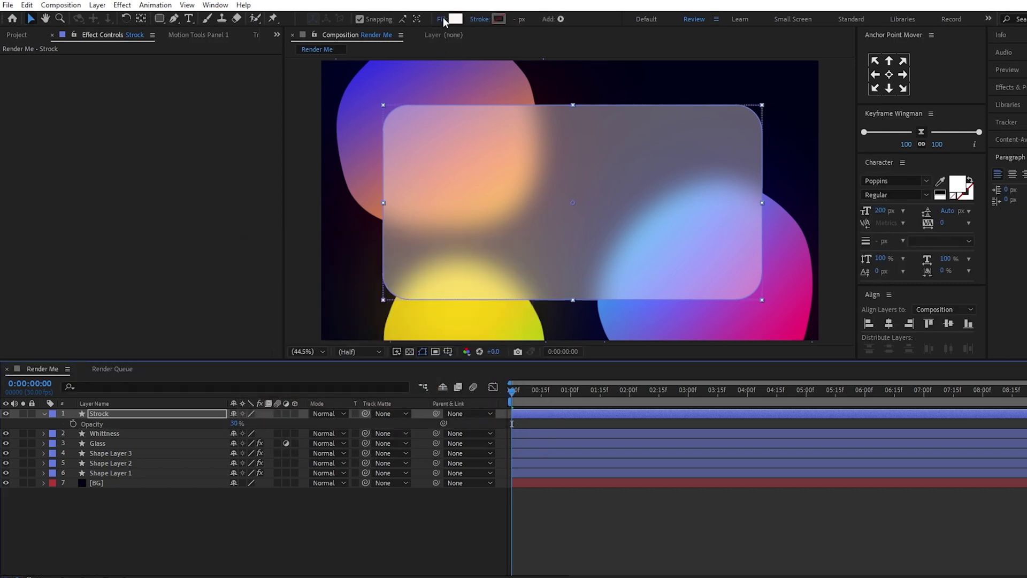
{"action": "left_click", "coordinate": [443, 22]}
{"action": "left_click", "coordinate": [498, 259]}
Give Strock a white stroke, adjust the stroke width, then deselect and collapse it.
{"action": "left_click", "coordinate": [538, 325]}
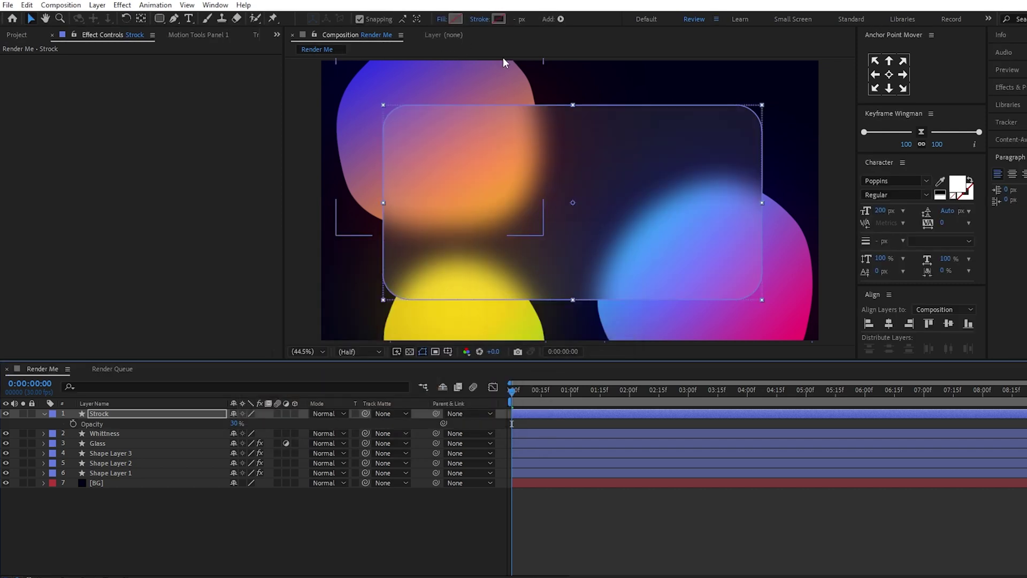
{"action": "left_click", "coordinate": [499, 19]}
{"action": "left_click", "coordinate": [490, 272]}
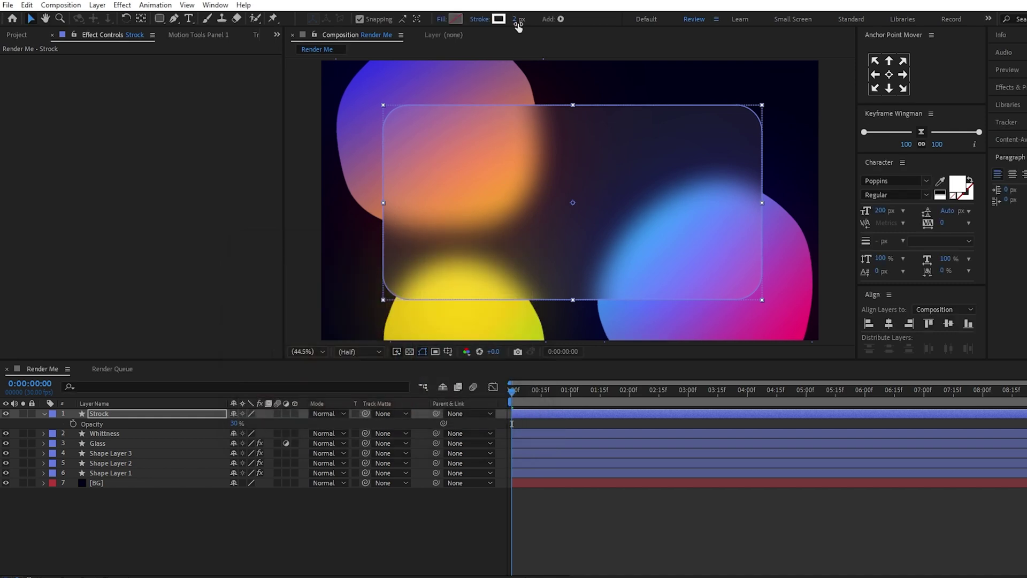
{"action": "left_click", "coordinate": [517, 19]}
{"action": "left_click", "coordinate": [299, 538]}
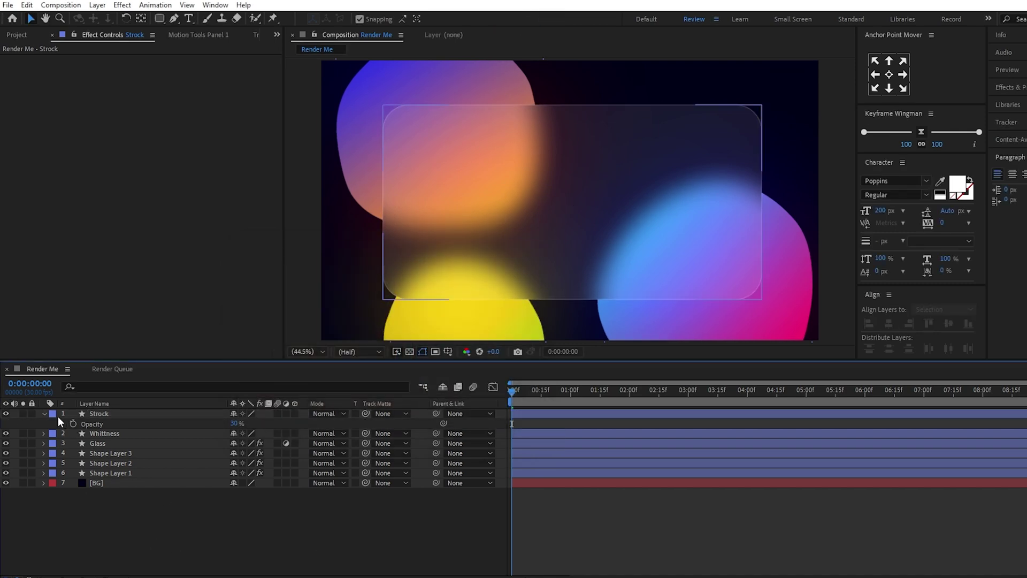
{"action": "left_click", "coordinate": [44, 414]}
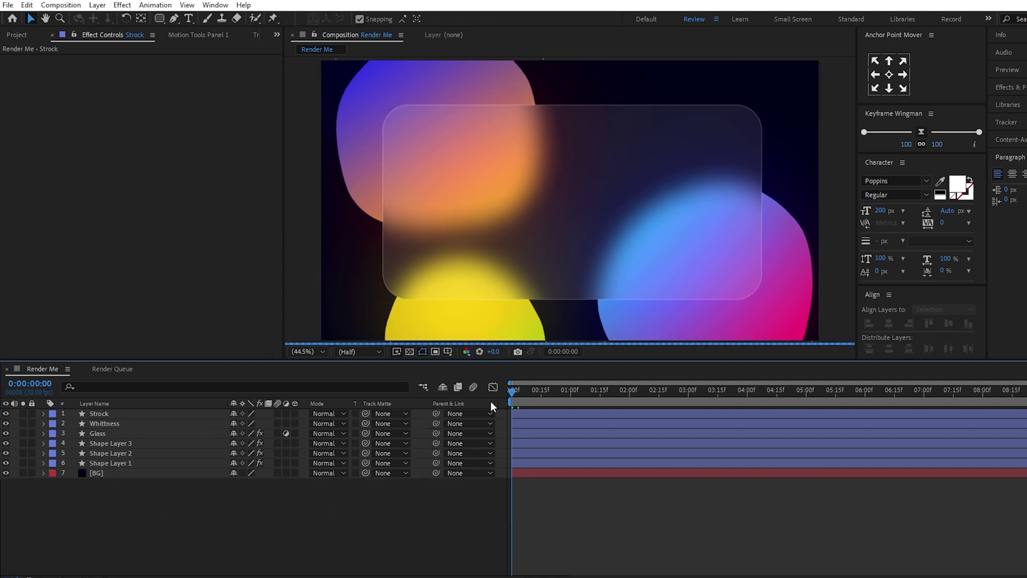
Preview the animation, then label Shape Layers 1, 2 and 3 yellow.
{"action": "key", "text": "space"}
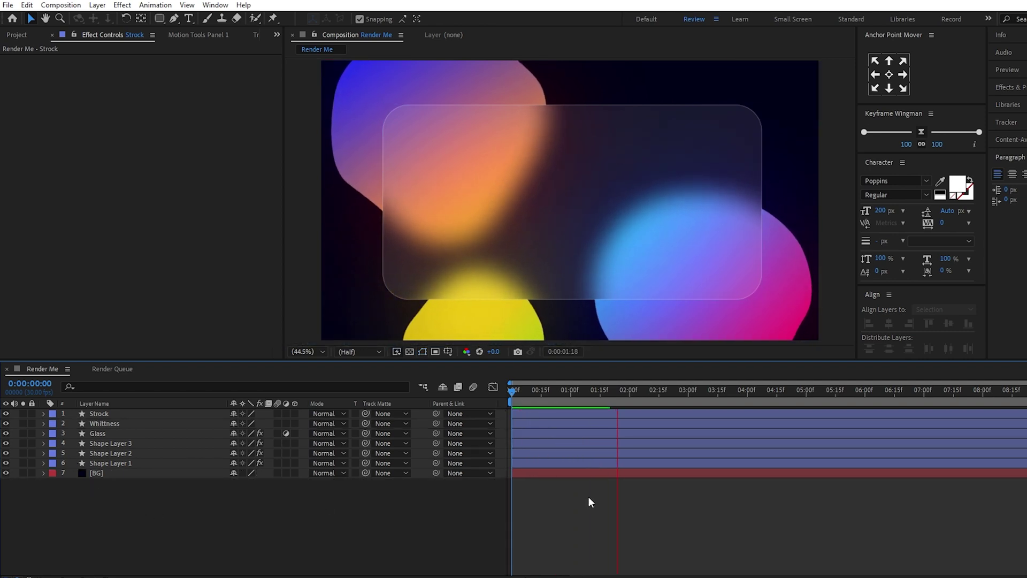
{"action": "key", "text": "space"}
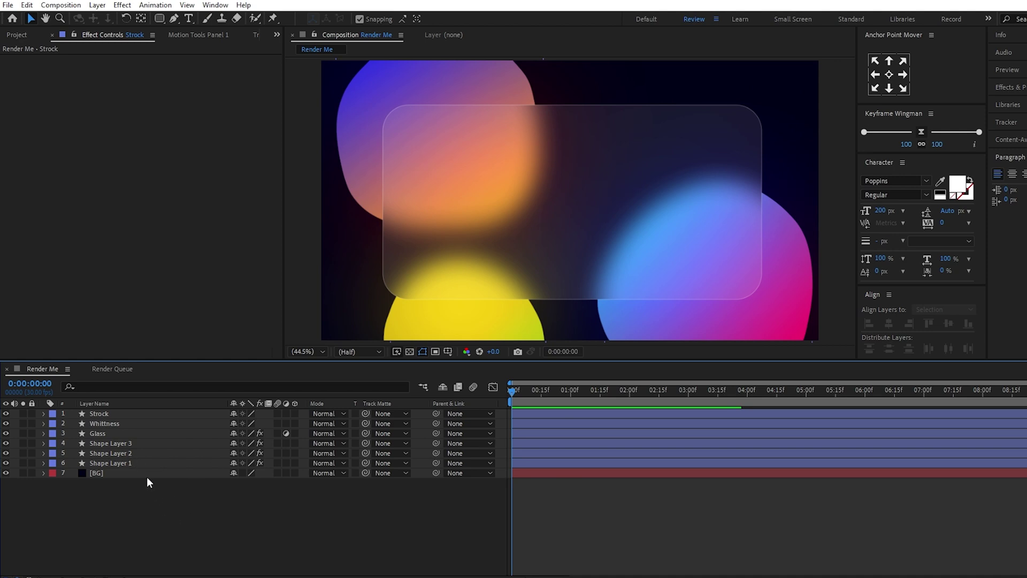
{"action": "left_click", "coordinate": [119, 445]}
{"action": "left_click", "coordinate": [121, 460]}
{"action": "left_click", "coordinate": [114, 442], "text": "shift"}
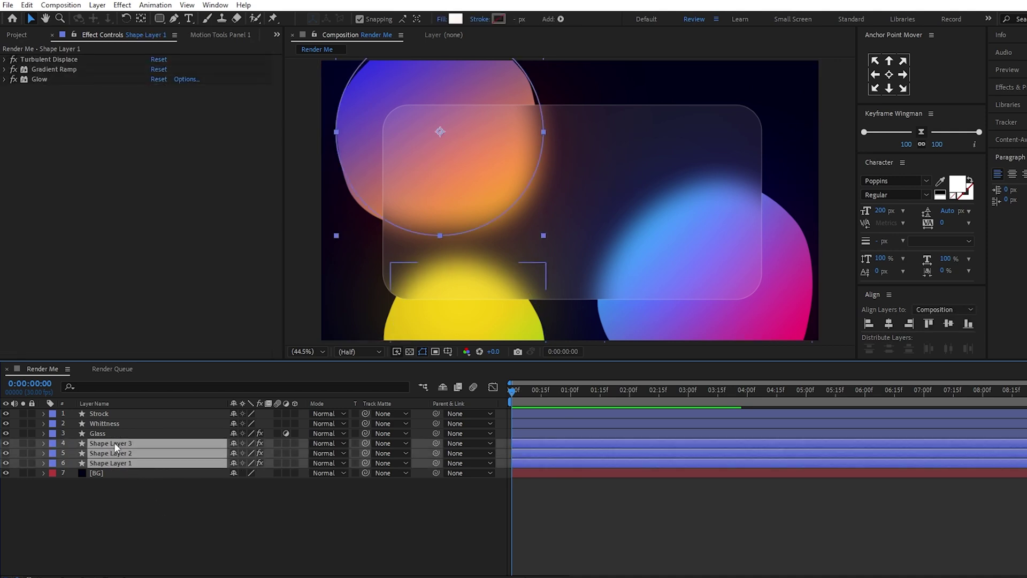
{"action": "left_click", "coordinate": [48, 444]}
{"action": "left_click", "coordinate": [105, 243]}
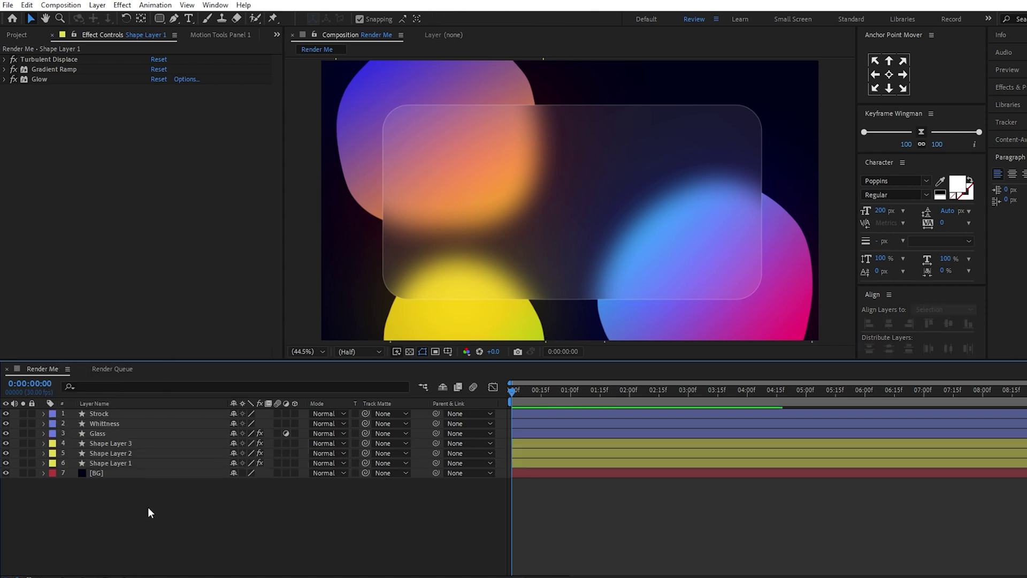
Select the Strock and Whittness layers together.
{"action": "left_click", "coordinate": [116, 414]}
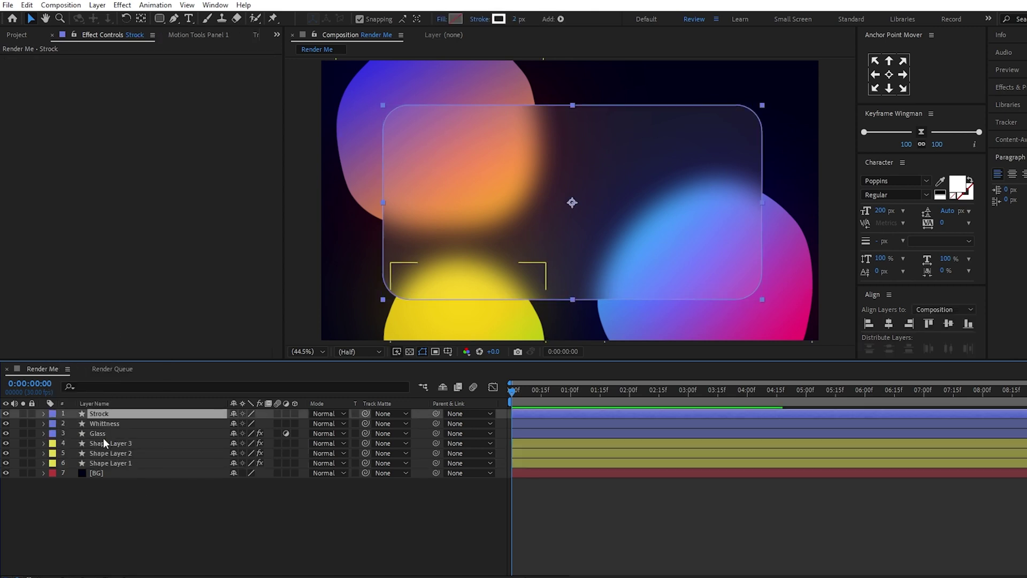
{"action": "left_click", "coordinate": [104, 434]}
{"action": "left_click", "coordinate": [110, 415]}
{"action": "left_click", "coordinate": [120, 423], "text": "shift"}
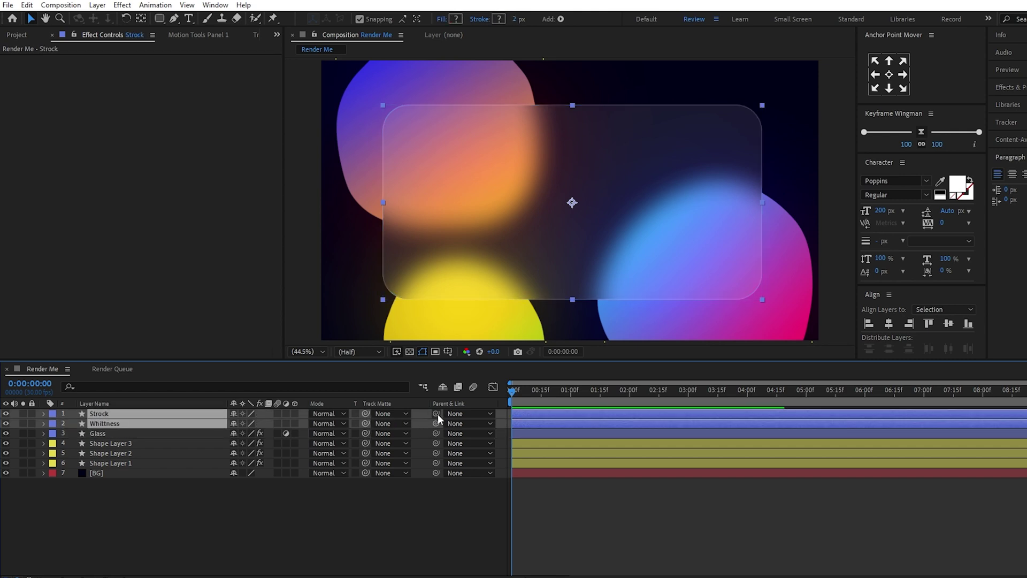
Parent Strock and Whittness to Glass and move Glass's anchor point to its bottom-right corner.
{"action": "left_click_drag", "start_coordinate": [438, 413], "coordinate": [177, 432]}
{"action": "left_click", "coordinate": [175, 434]}
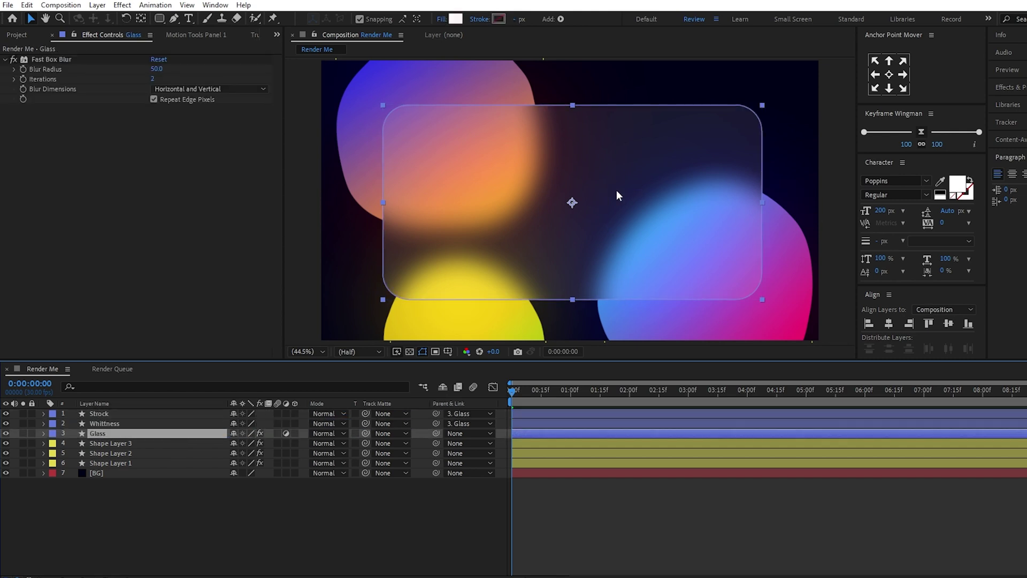
{"action": "left_click", "coordinate": [903, 88]}
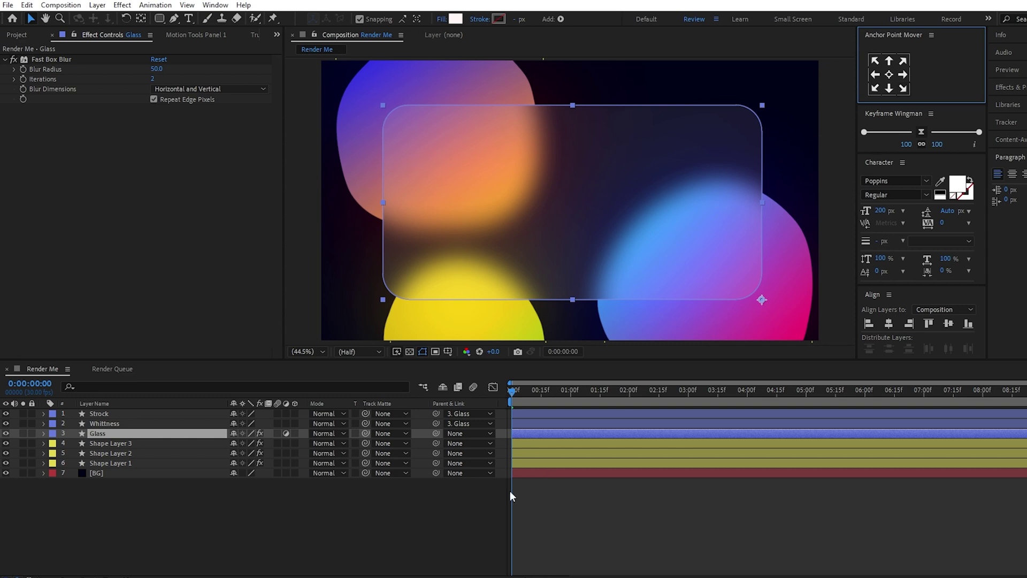
Keyframe Glass Scale at 0% at 0s and 100% at 1s with Easy Ease.
{"action": "left_click", "coordinate": [188, 434]}
{"action": "key", "text": "s"}
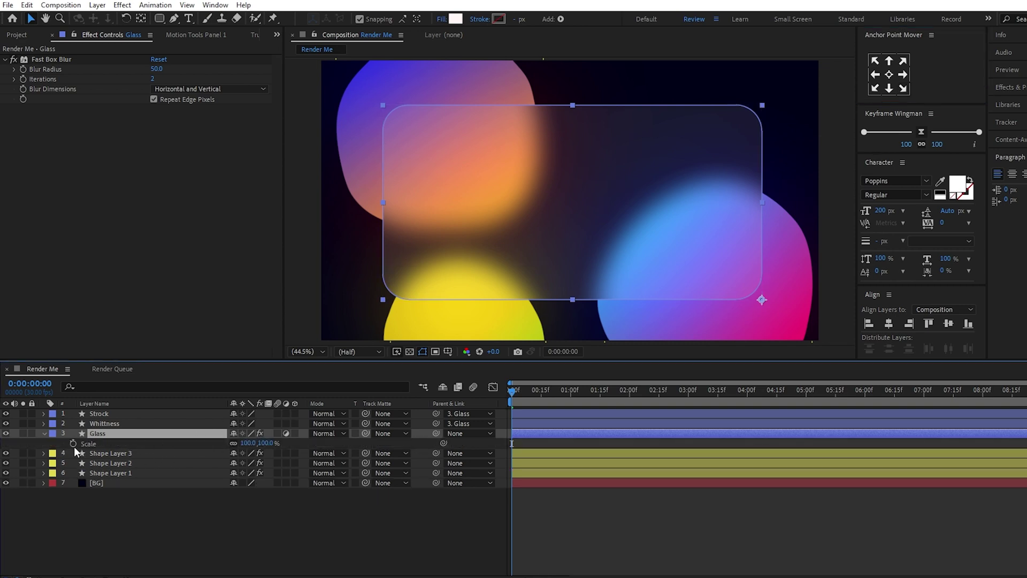
{"action": "left_click", "coordinate": [74, 445]}
{"action": "left_click", "coordinate": [570, 396]}
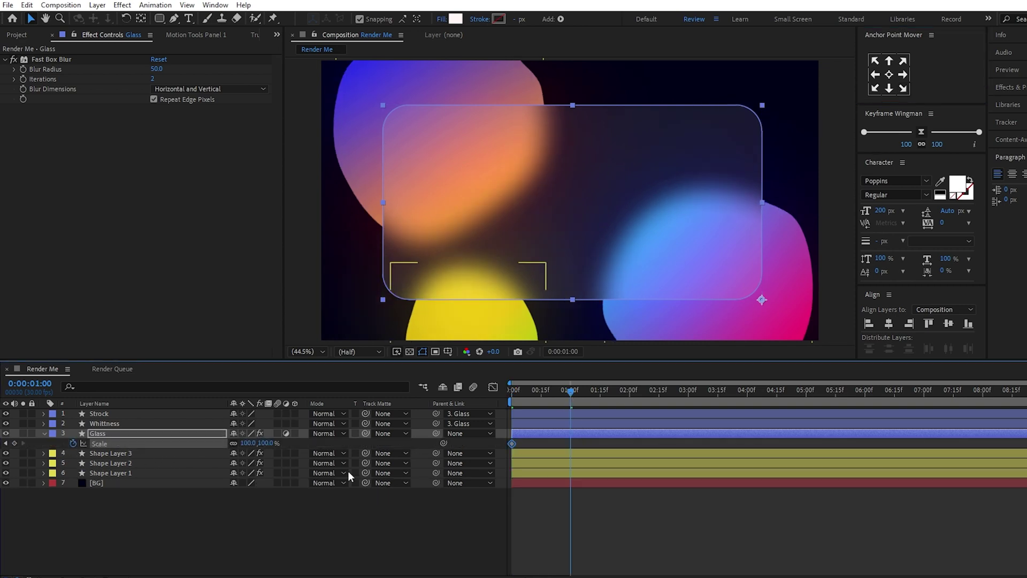
{"action": "left_click", "coordinate": [14, 443]}
{"action": "key", "text": "Home"}
{"action": "left_click", "coordinate": [253, 444]}
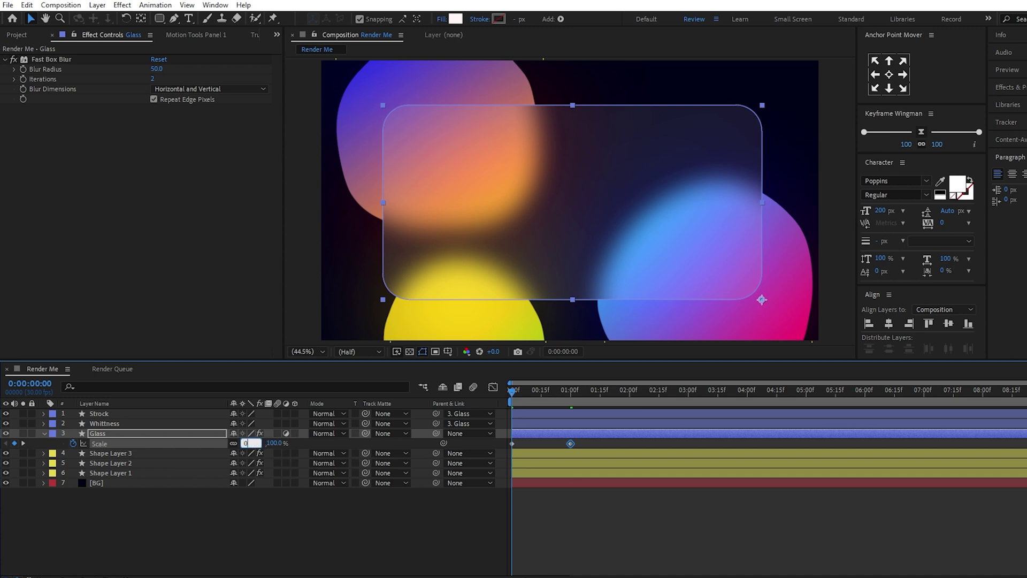
{"action": "key", "text": "Return"}
{"action": "left_click_drag", "start_coordinate": [575, 438], "coordinate": [506, 455]}
{"action": "key", "text": "F9"}
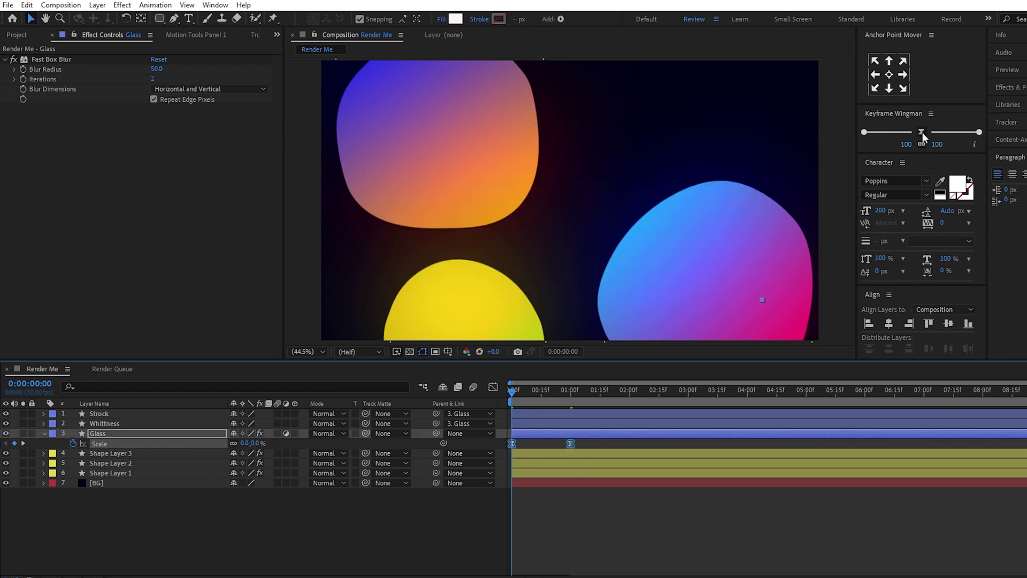
Check the speed graph, preview the card scaling up, then collapse Scale and deselect.
{"action": "left_click", "coordinate": [493, 387]}
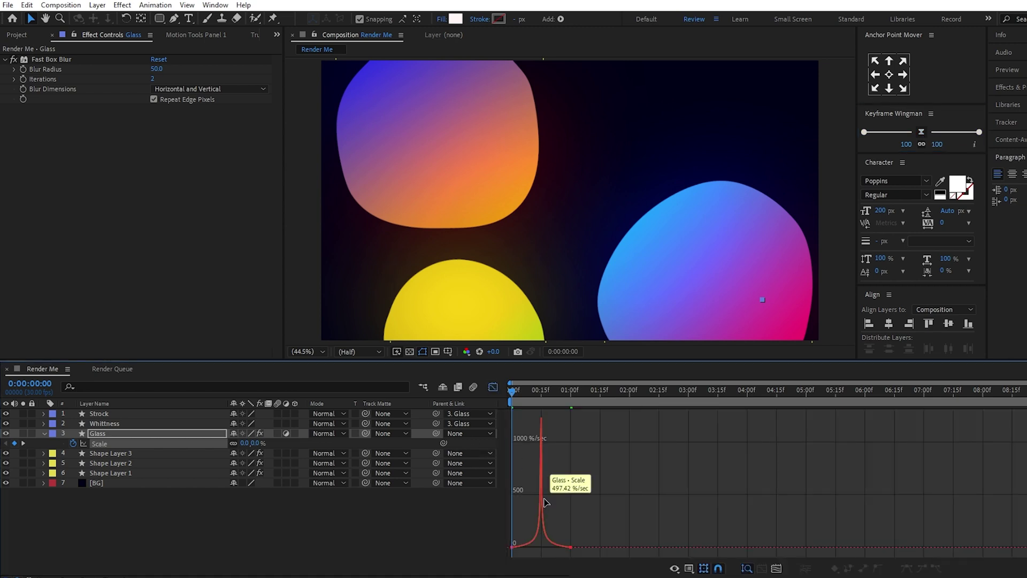
{"action": "left_click", "coordinate": [493, 387]}
{"action": "key", "text": "space"}
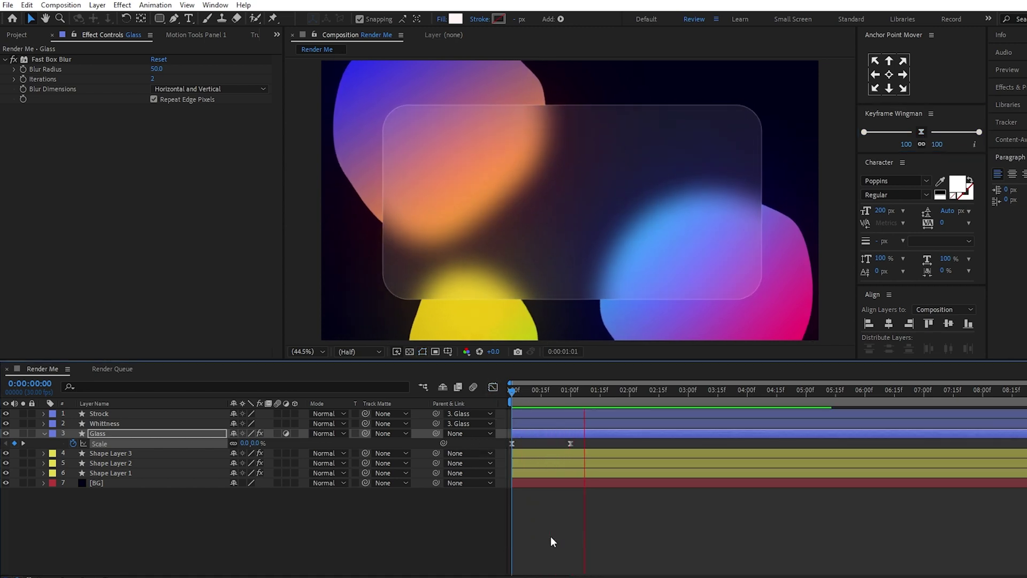
{"action": "key", "text": "space"}
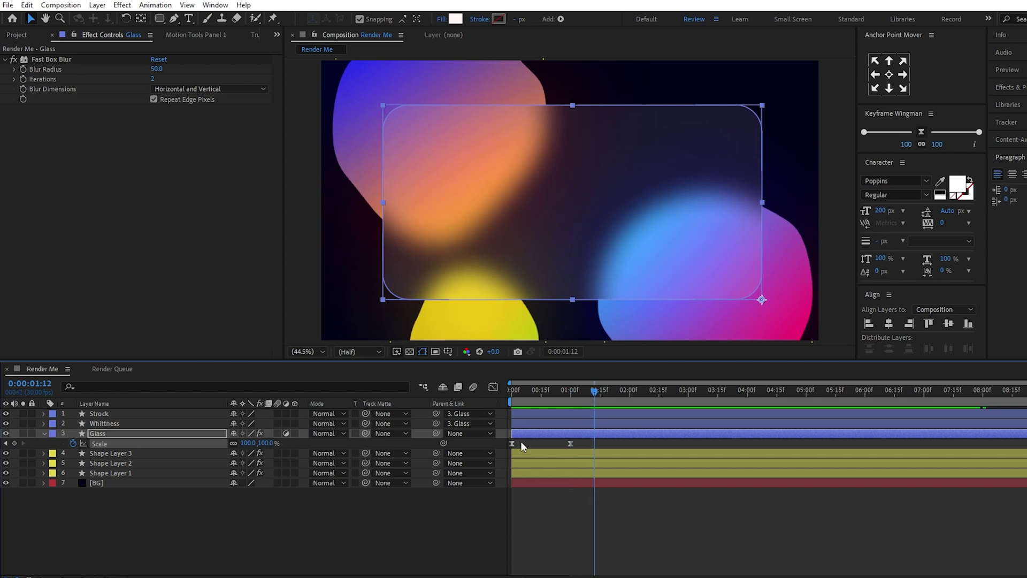
{"action": "left_click", "coordinate": [44, 433]}
{"action": "left_click", "coordinate": [117, 547]}
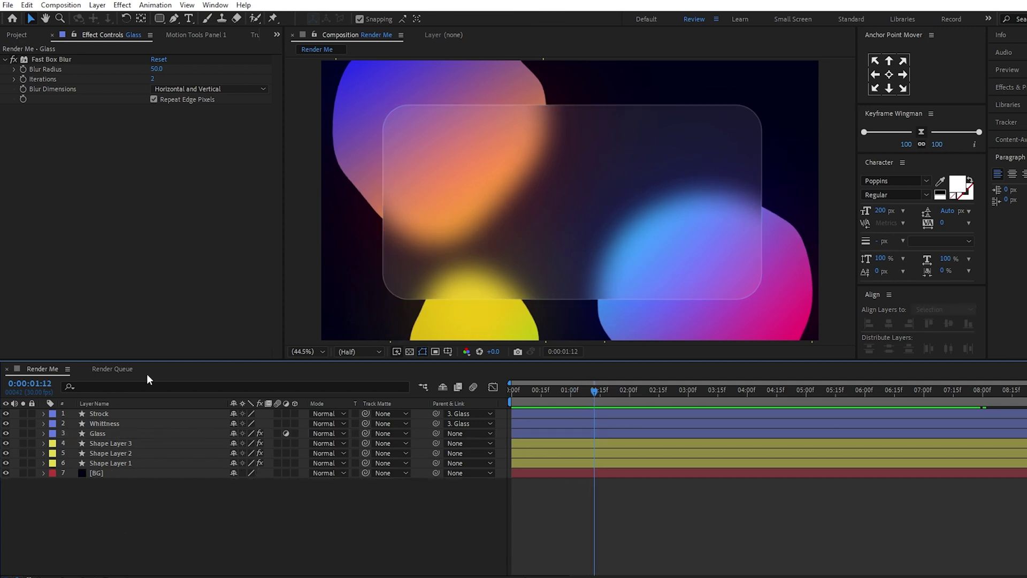
Create a text layer on the card reading GLASS with MORPHING on a second line.
{"action": "left_click", "coordinate": [188, 19]}
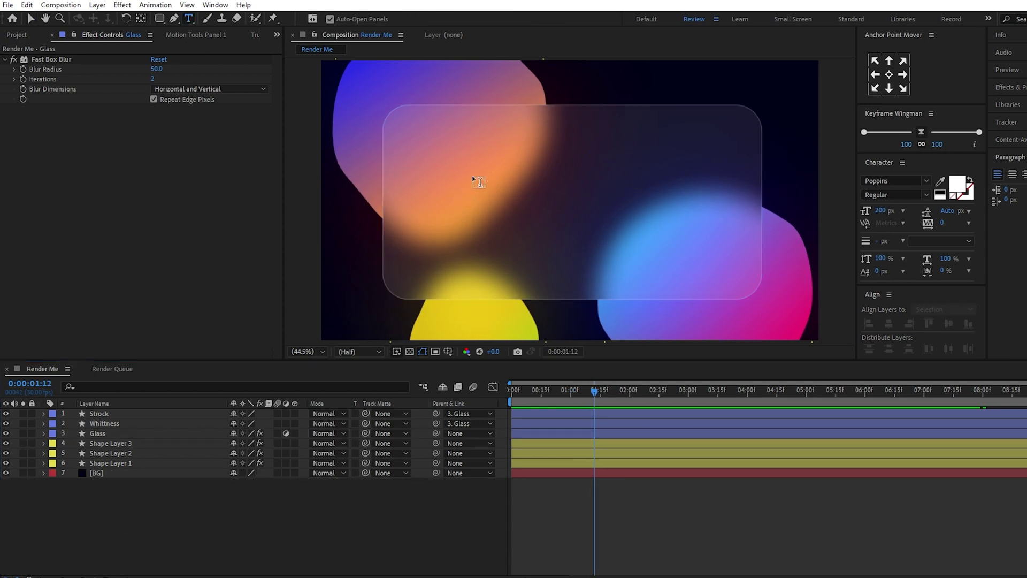
{"action": "left_click", "coordinate": [473, 175]}
{"action": "type", "text": "G"}
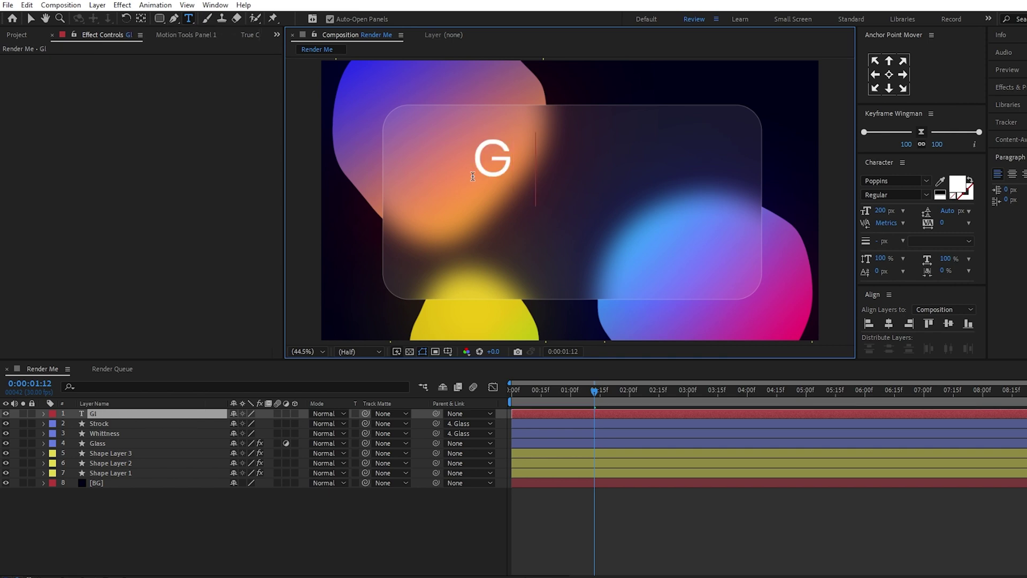
{"action": "type", "text": "lass"}
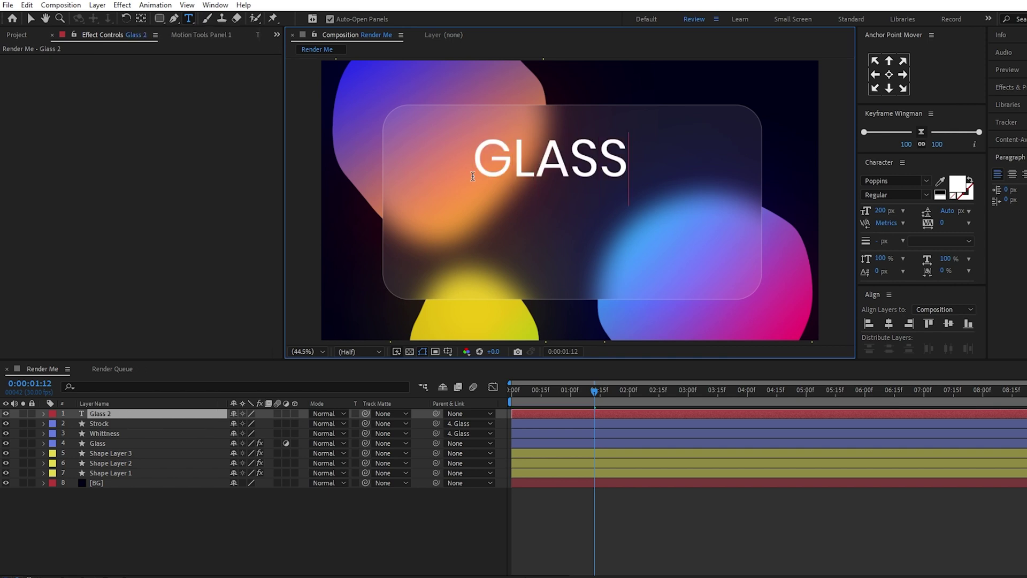
{"action": "left_click", "coordinate": [473, 176]}
{"action": "type", "text": "M"}
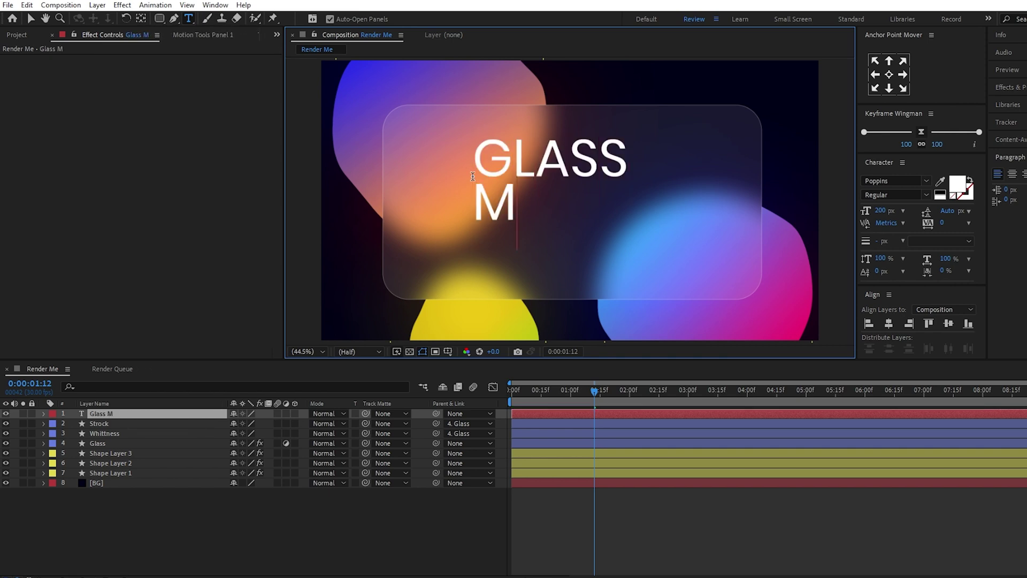
{"action": "type", "text": "ORP"}
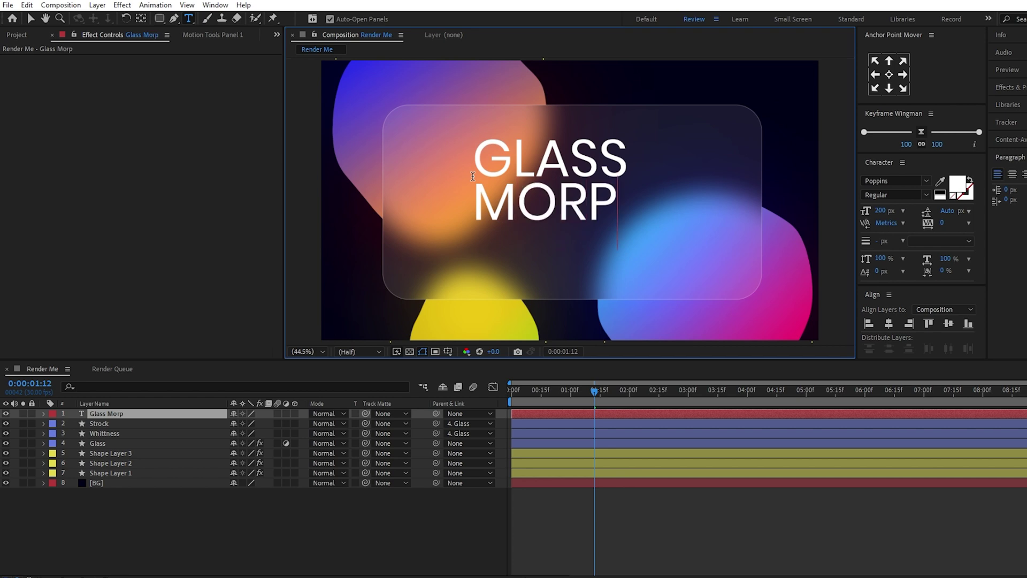
{"action": "type", "text": "HING"}
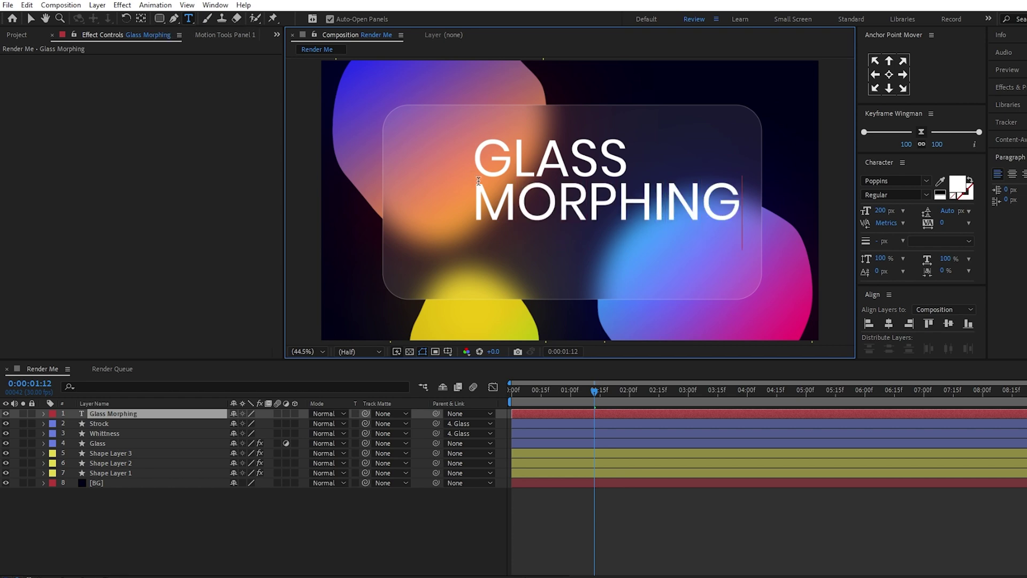
Set the word MORPHING to Poppins SemiBold.
{"action": "mouse_move", "coordinate": [478, 181]}
{"action": "left_mouse_down"}
{"action": "mouse_move", "coordinate": [620, 204]}
{"action": "mouse_move", "coordinate": [736, 206]}
{"action": "left_mouse_up"}
{"action": "left_click", "coordinate": [926, 197]}
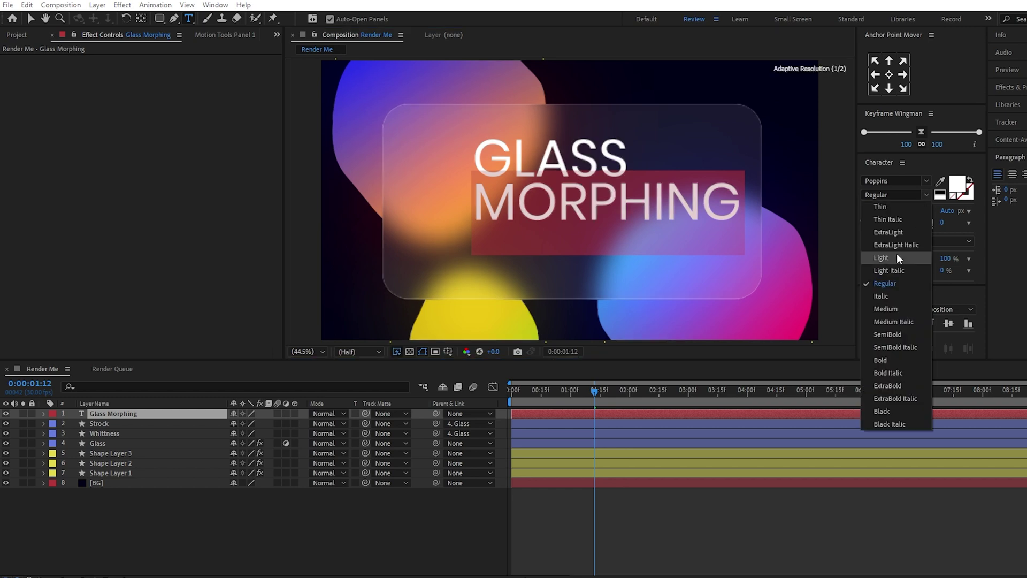
{"action": "left_click", "coordinate": [892, 359]}
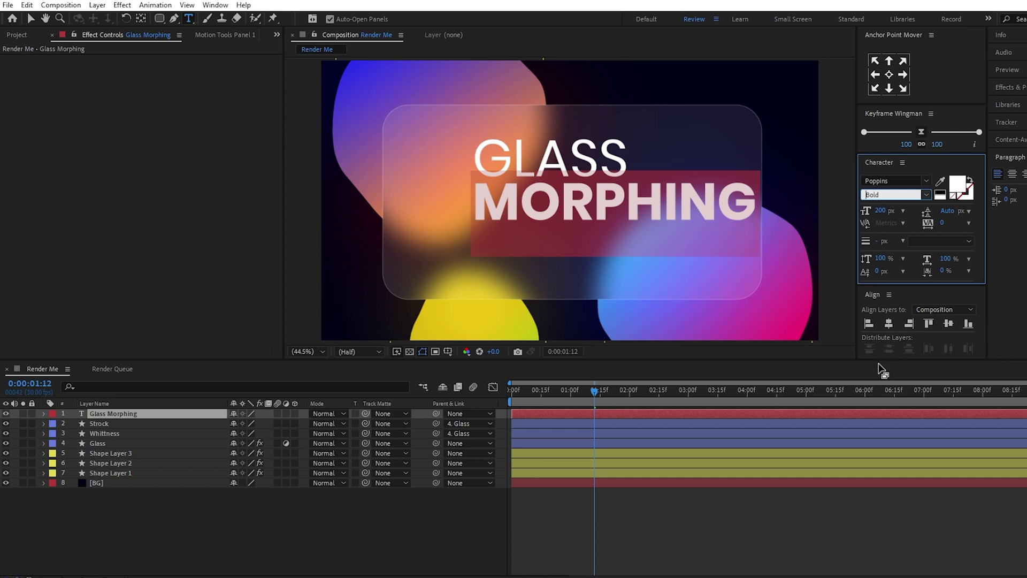
{"action": "left_click", "coordinate": [927, 195]}
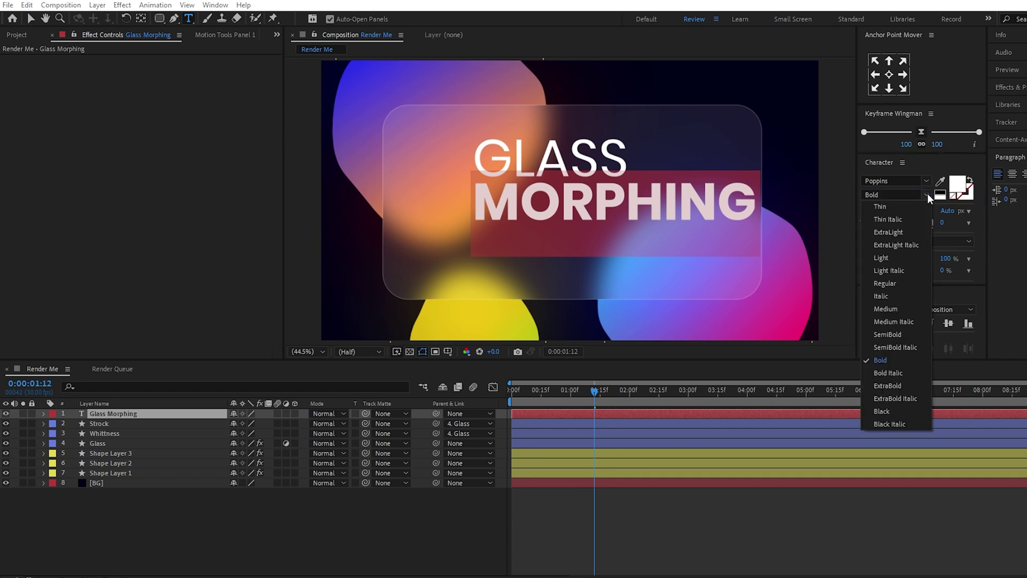
{"action": "left_click", "coordinate": [892, 330]}
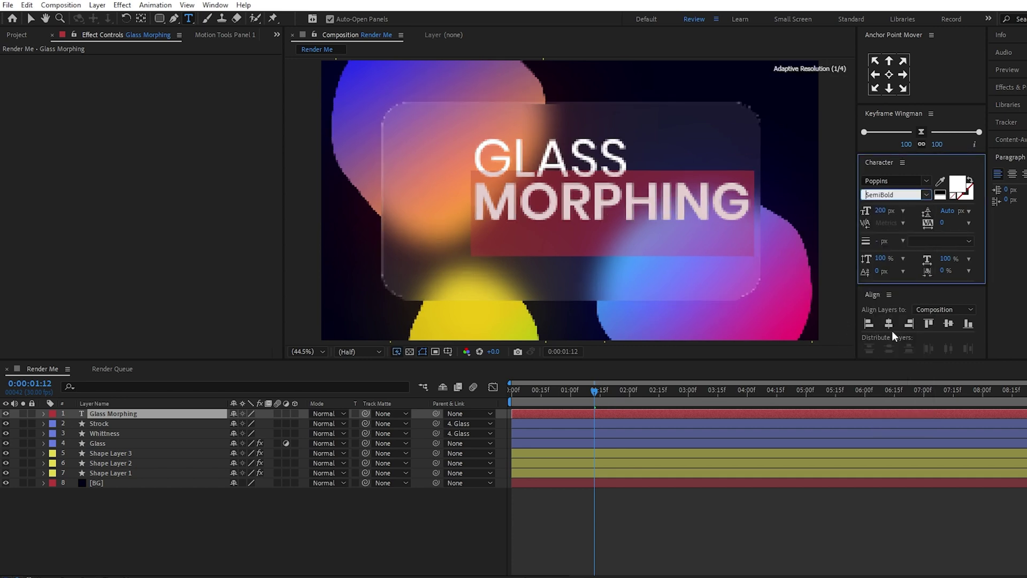
{"action": "left_click", "coordinate": [177, 414]}
Drag the GLASS MORPHING title slightly left and down to centre it on the glass card.
{"action": "key", "text": "v"}
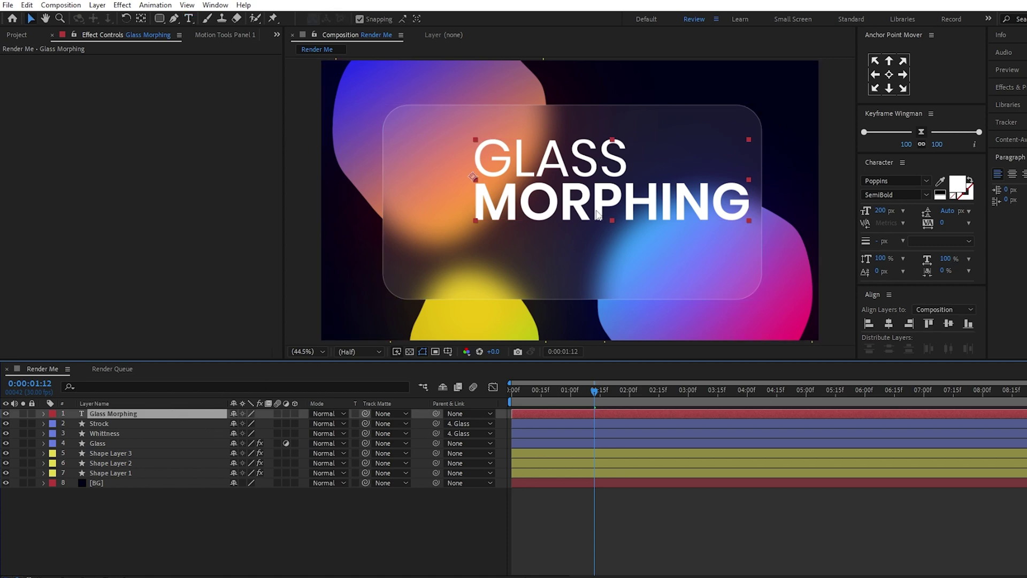
{"action": "mouse_move", "coordinate": [604, 213]}
{"action": "left_mouse_down"}
{"action": "mouse_move", "coordinate": [535, 213]}
{"action": "mouse_move", "coordinate": [554, 215]}
{"action": "left_mouse_up"}
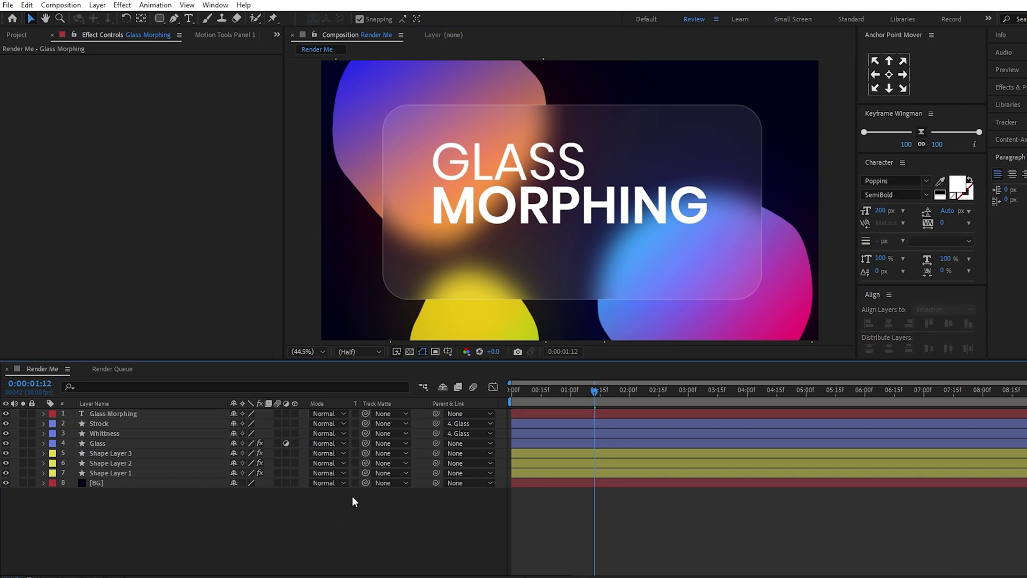
{"action": "left_click", "coordinate": [136, 415]}
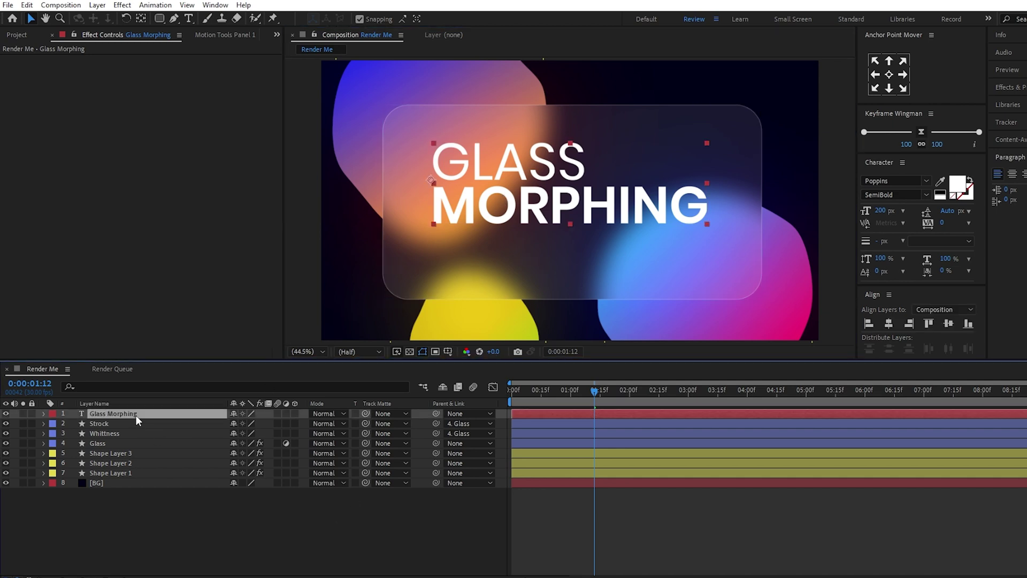
{"action": "left_click_drag", "start_coordinate": [587, 209], "coordinate": [587, 225]}
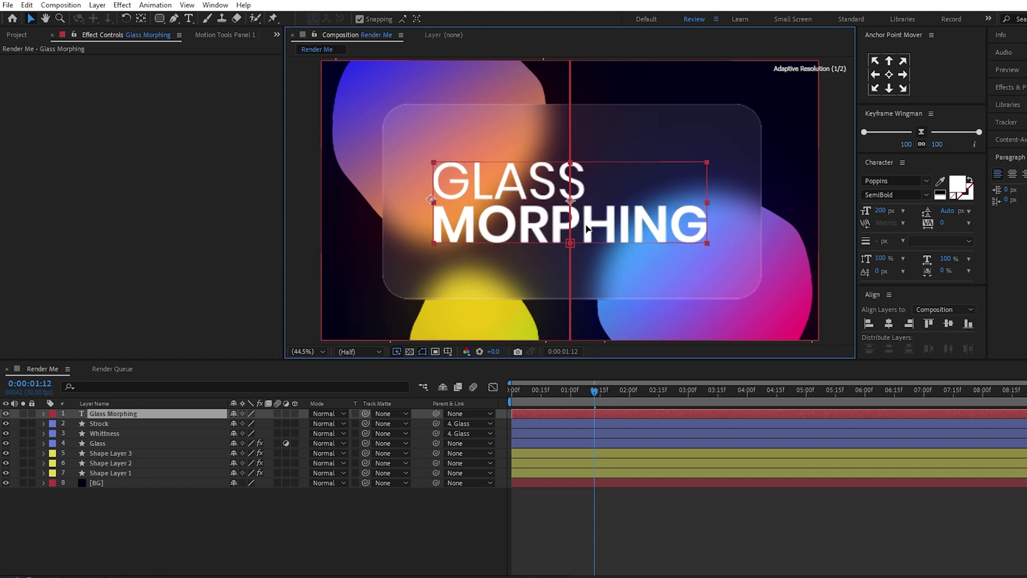
{"action": "left_click_drag", "start_coordinate": [587, 225], "coordinate": [587, 229]}
{"action": "left_click", "coordinate": [447, 510]}
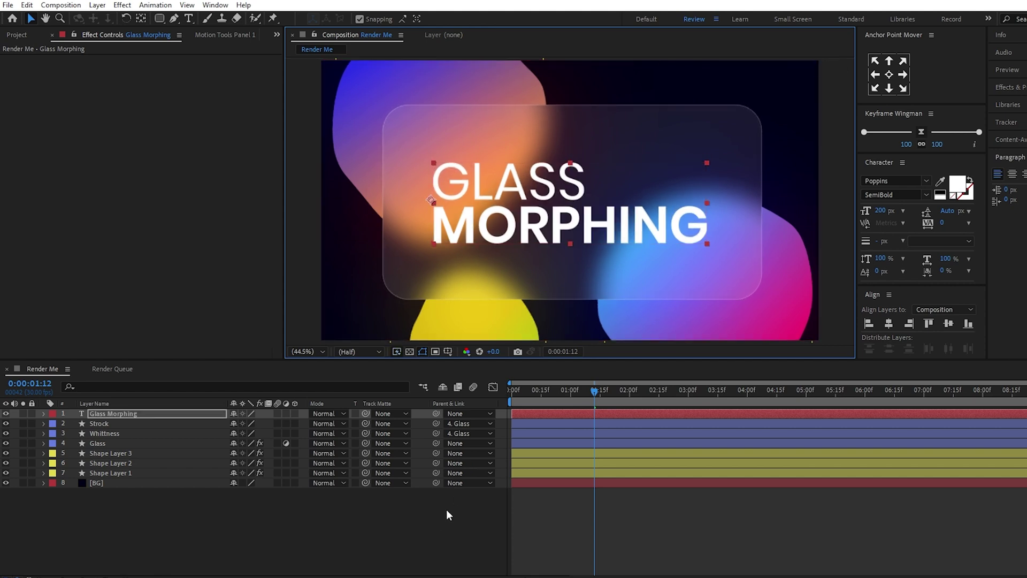
{"action": "mouse_move", "coordinate": [544, 389]}
{"action": "left_mouse_down"}
{"action": "mouse_move", "coordinate": [551, 401]}
{"action": "mouse_move", "coordinate": [540, 405]}
{"action": "left_mouse_up"}
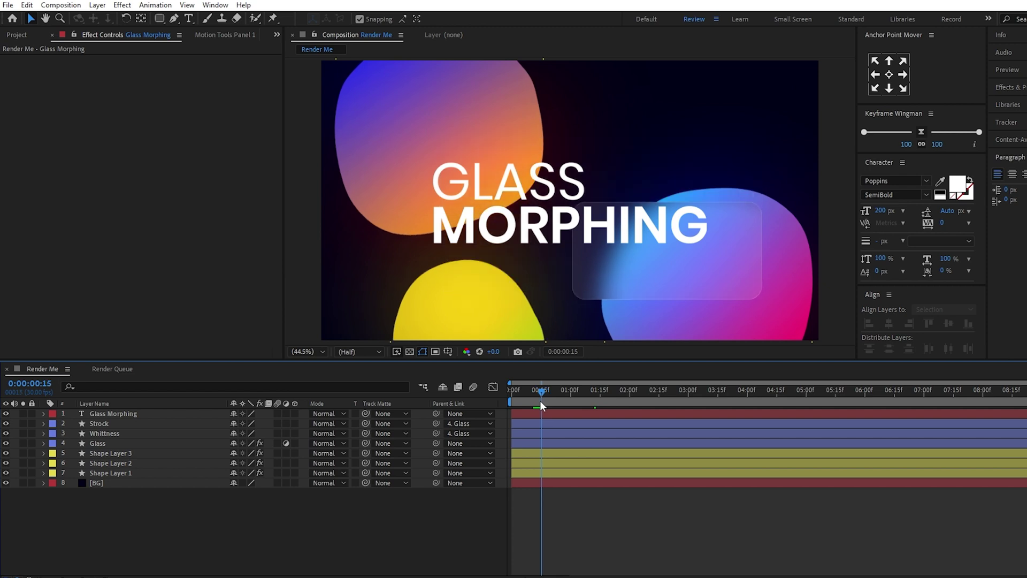
Open Animation Composer and choose a Fade preset under Transitions - Text Layer.
{"action": "left_click", "coordinate": [226, 35]}
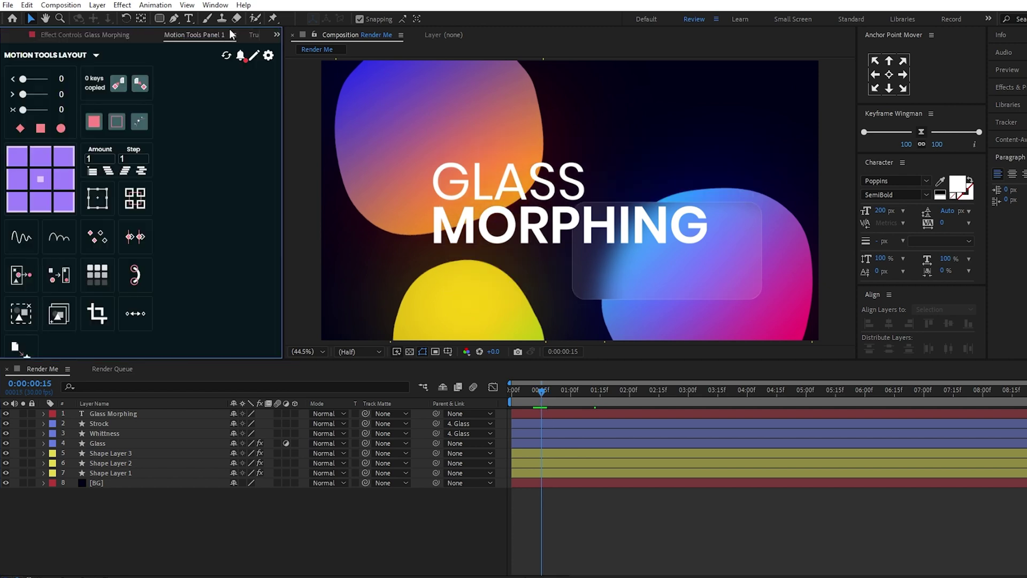
{"action": "left_click", "coordinate": [277, 36]}
{"action": "left_click", "coordinate": [317, 100]}
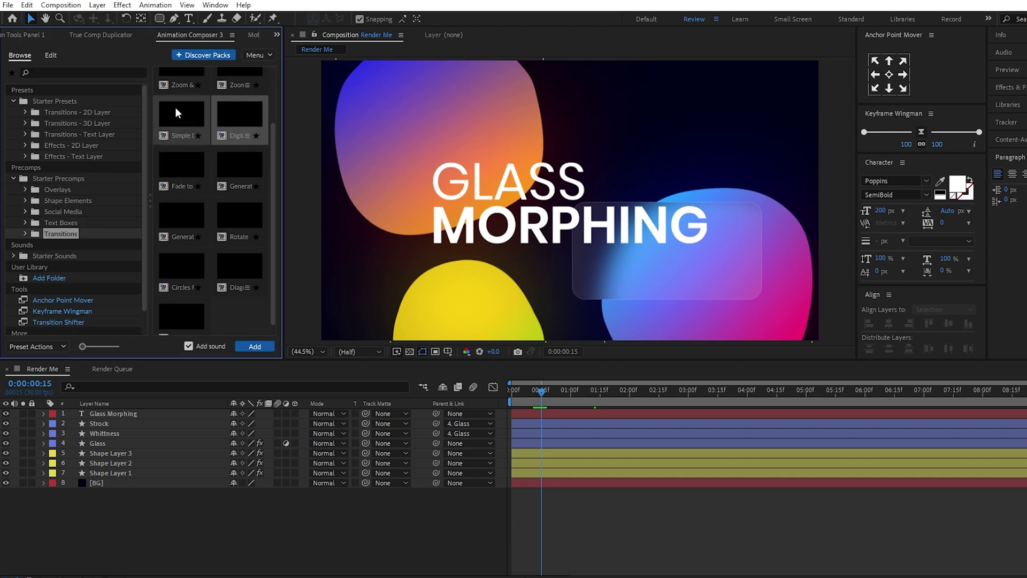
{"action": "left_click", "coordinate": [85, 115]}
{"action": "left_click", "coordinate": [89, 134]}
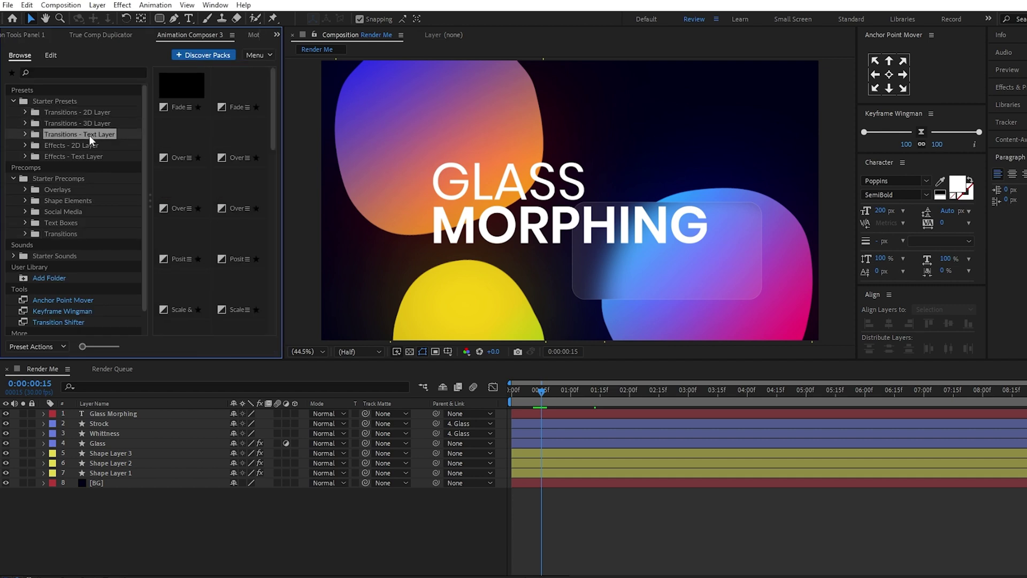
{"action": "left_click", "coordinate": [173, 93]}
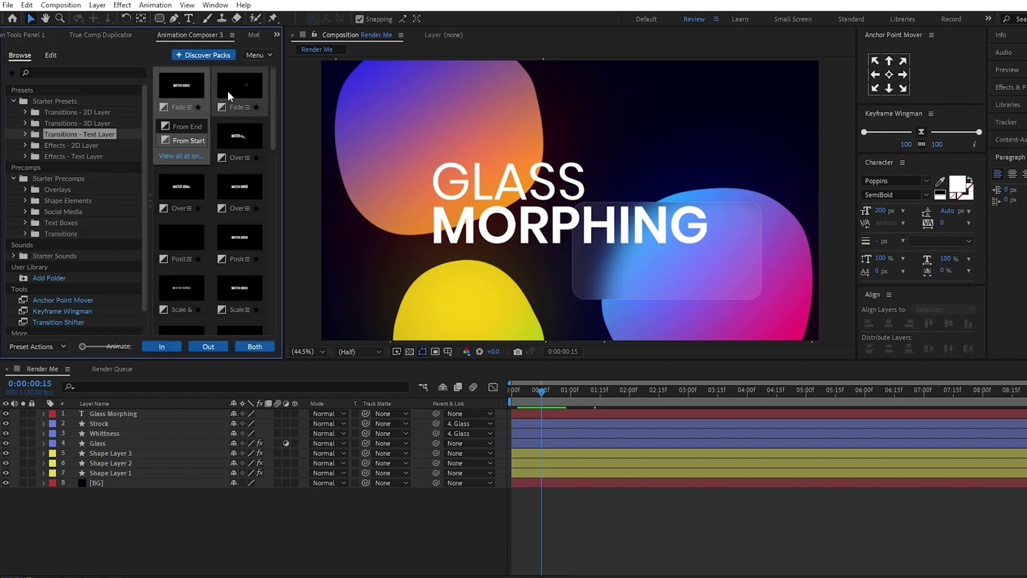
{"action": "left_click", "coordinate": [247, 134]}
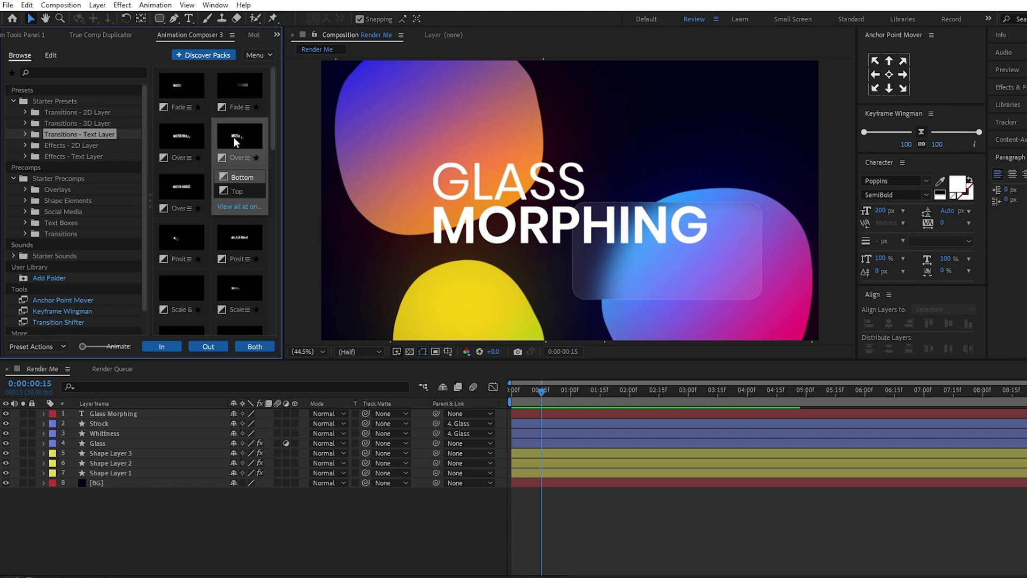
{"action": "left_click", "coordinate": [230, 94]}
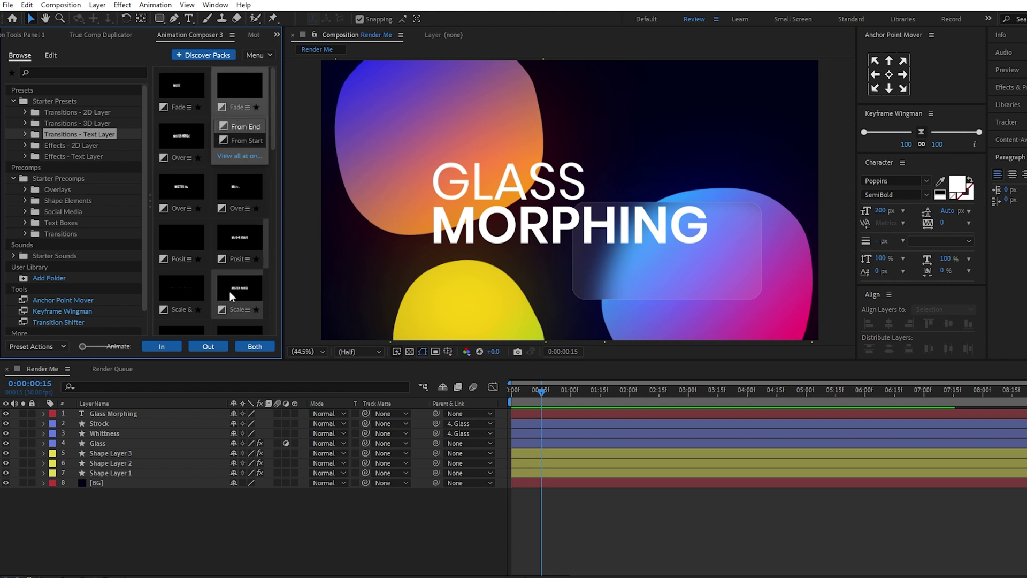
Apply the Fade preset as both in and out to the GLASS MORPHING title and preview it.
{"action": "left_click", "coordinate": [255, 347]}
{"action": "left_click", "coordinate": [123, 414]}
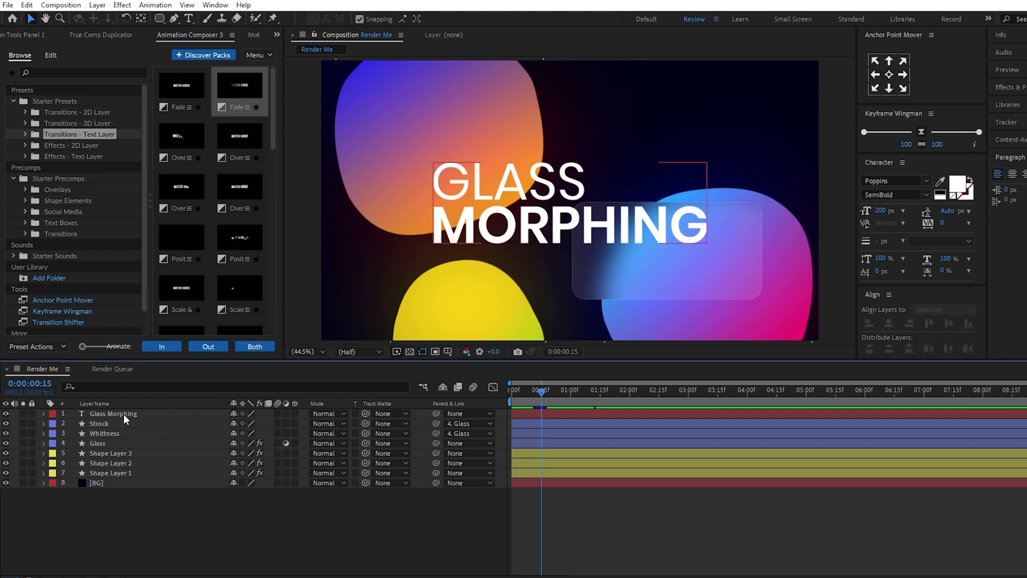
{"action": "left_click", "coordinate": [255, 347]}
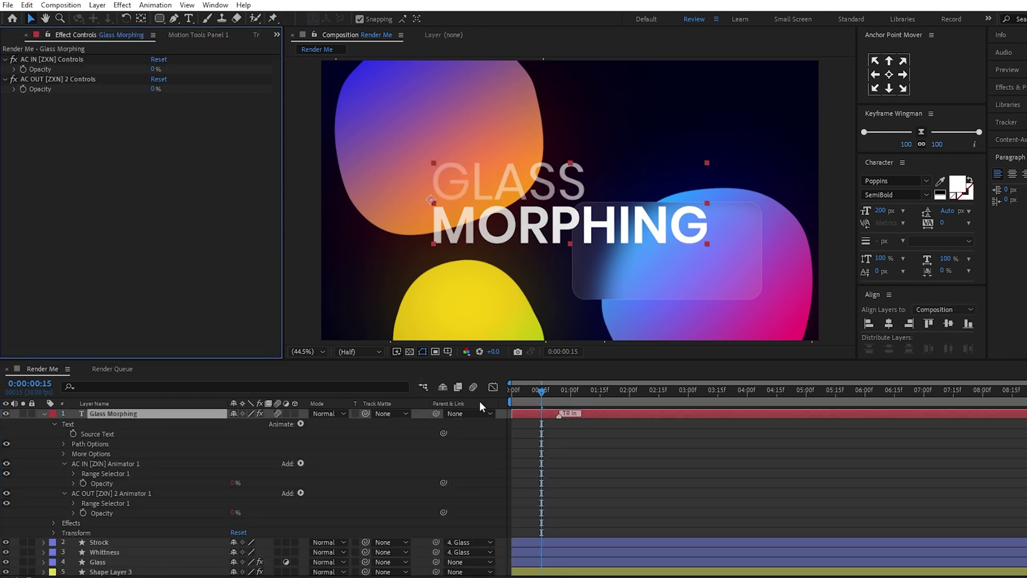
{"action": "left_click", "coordinate": [44, 413]}
{"action": "mouse_move", "coordinate": [541, 391]}
{"action": "left_mouse_down"}
{"action": "mouse_move", "coordinate": [501, 404]}
{"action": "mouse_move", "coordinate": [564, 411]}
{"action": "mouse_move", "coordinate": [500, 441]}
{"action": "left_mouse_up"}
{"action": "key", "text": "space"}
{"action": "key", "text": "space"}
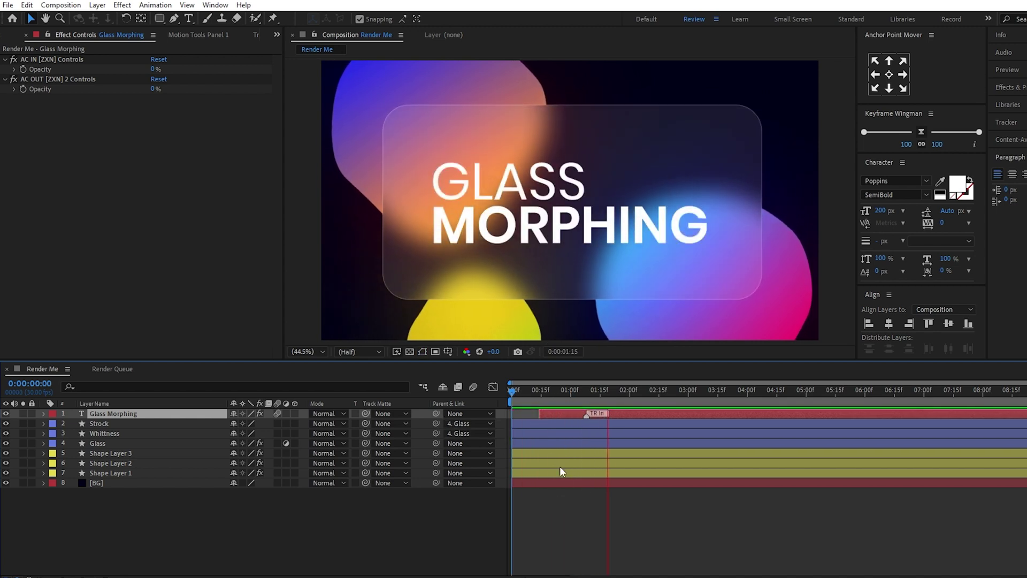
{"action": "key", "text": "space"}
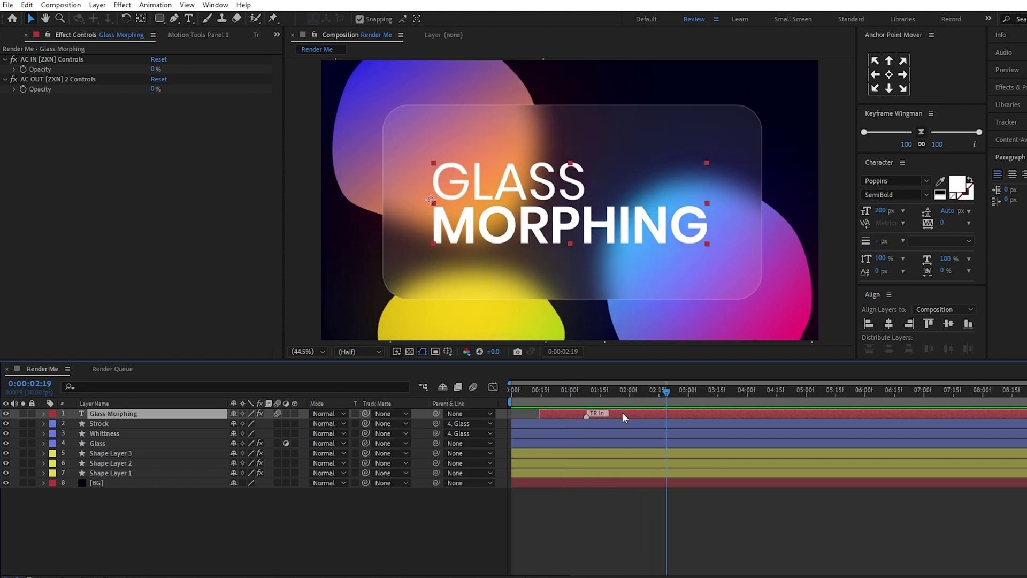
Start a new empty 50 px text layer below the title with nothing else selected.
{"action": "left_click", "coordinate": [188, 18]}
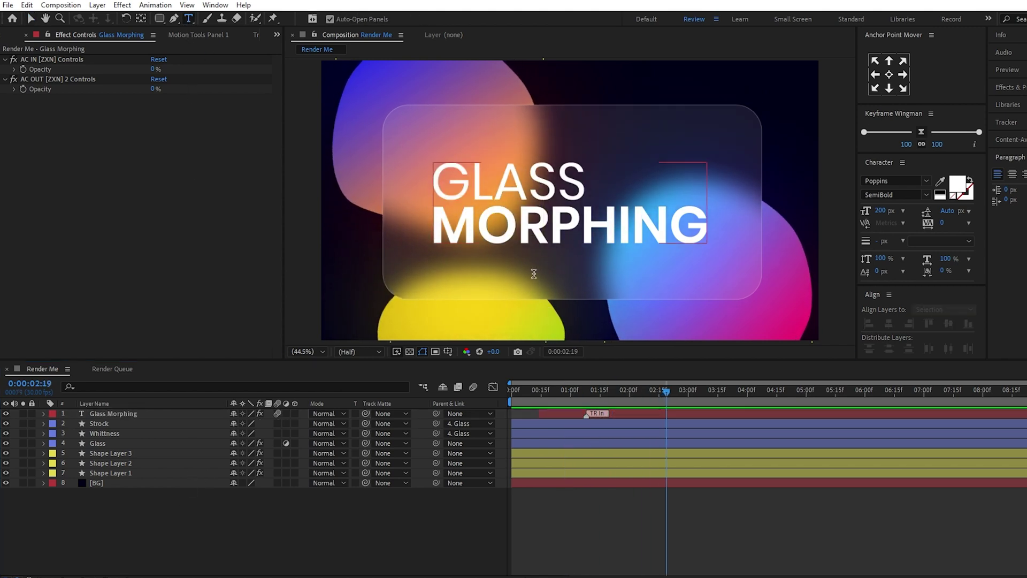
{"action": "left_click", "coordinate": [356, 519]}
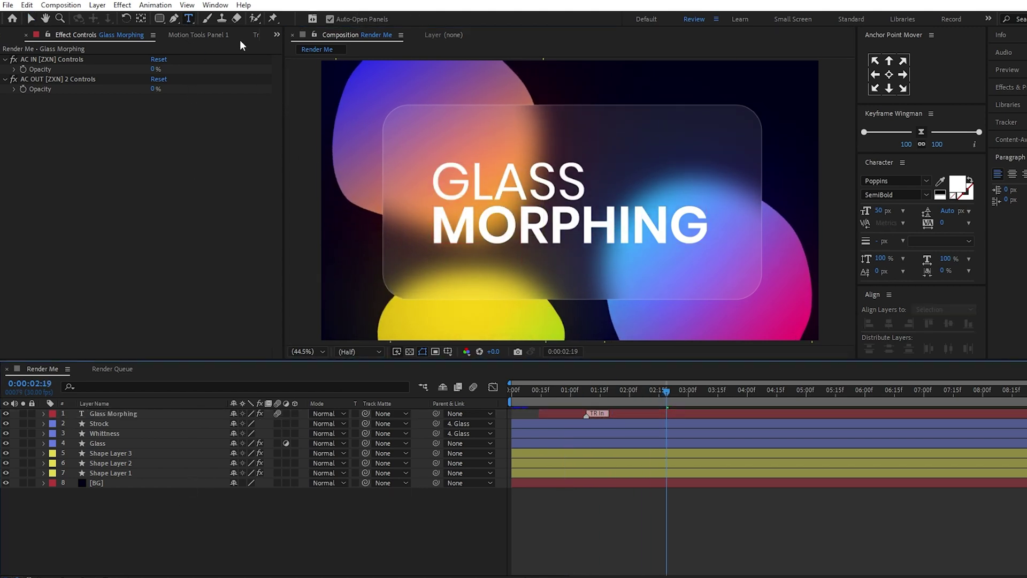
{"action": "left_click", "coordinate": [484, 289]}
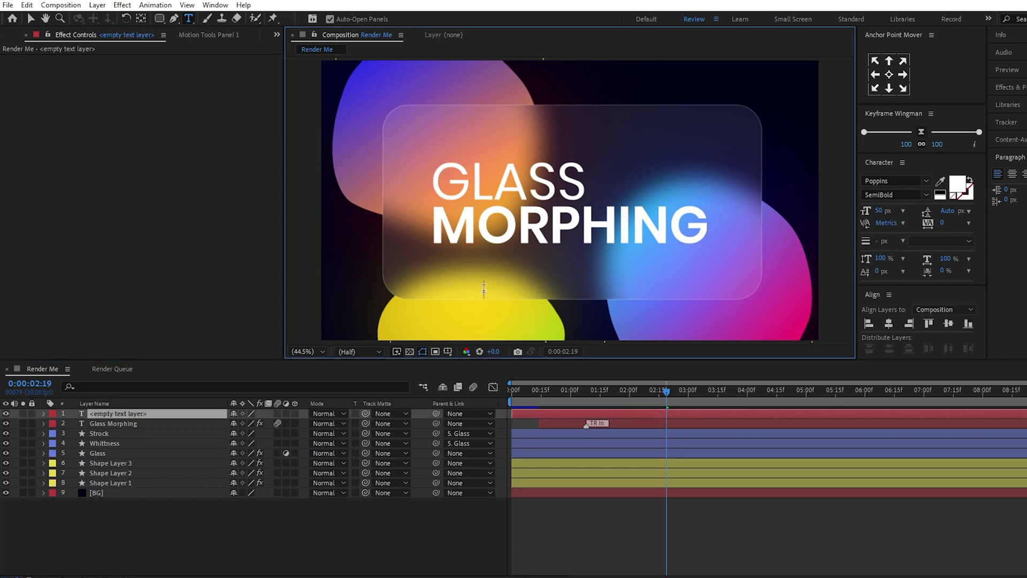
Type #Aftereffect, centre it horizontally and nudge it up beneath the title.
{"action": "type", "text": "#Af"}
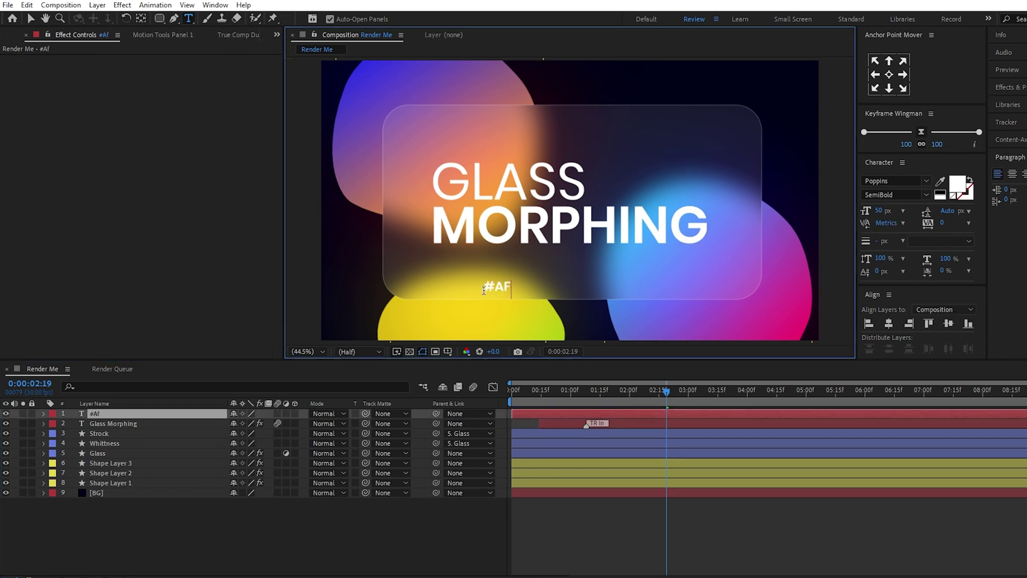
{"action": "type", "text": "tere"}
{"action": "type", "text": "ff"}
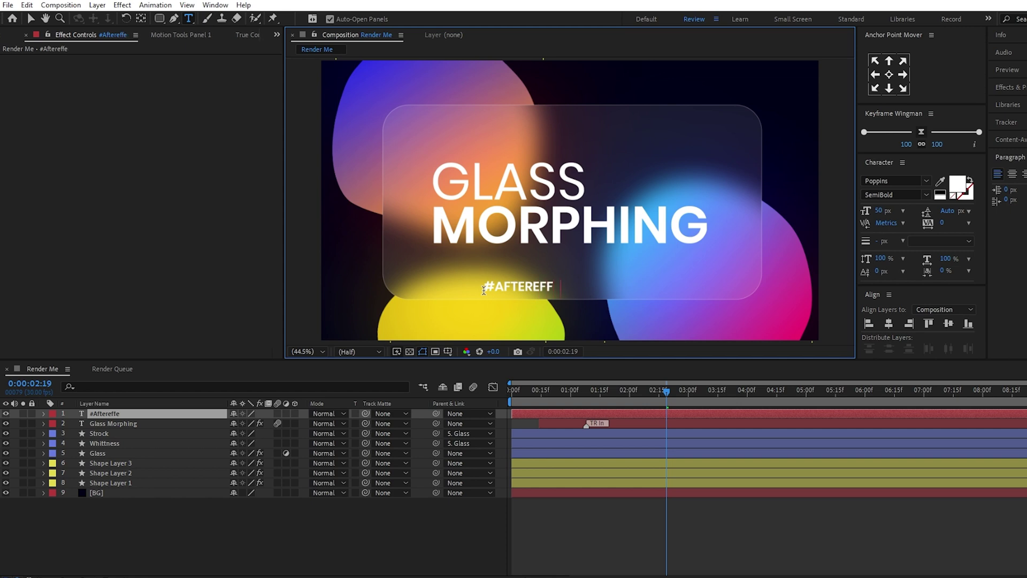
{"action": "type", "text": "ect"}
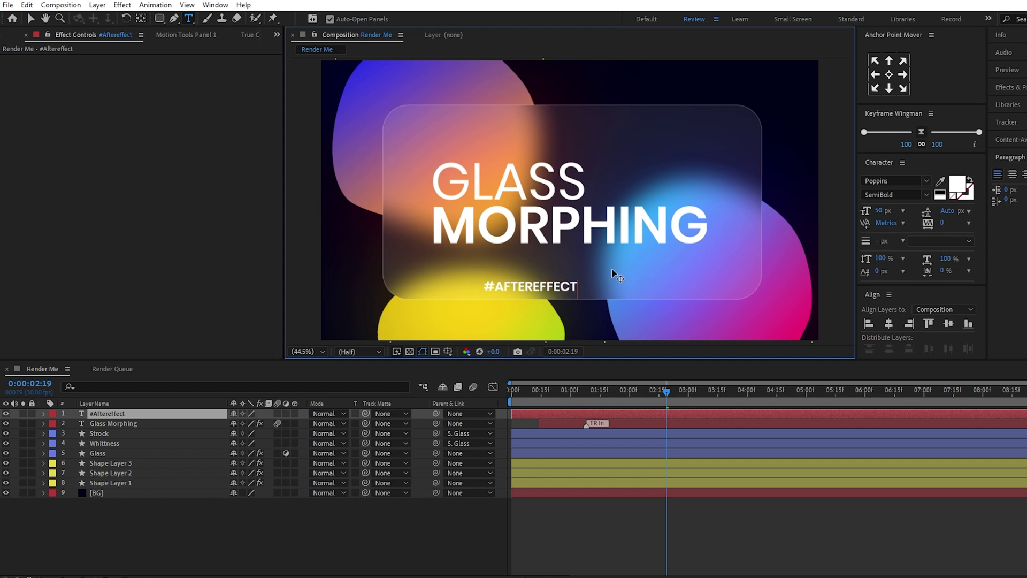
{"action": "left_click", "coordinate": [439, 503]}
{"action": "left_click", "coordinate": [155, 413]}
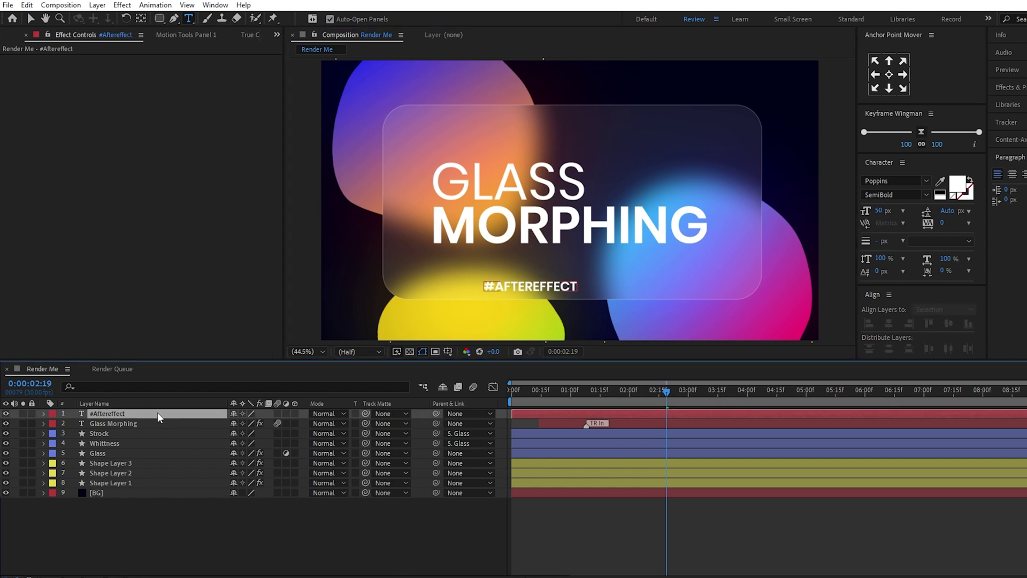
{"action": "left_click", "coordinate": [889, 74]}
{"action": "left_click", "coordinate": [889, 323]}
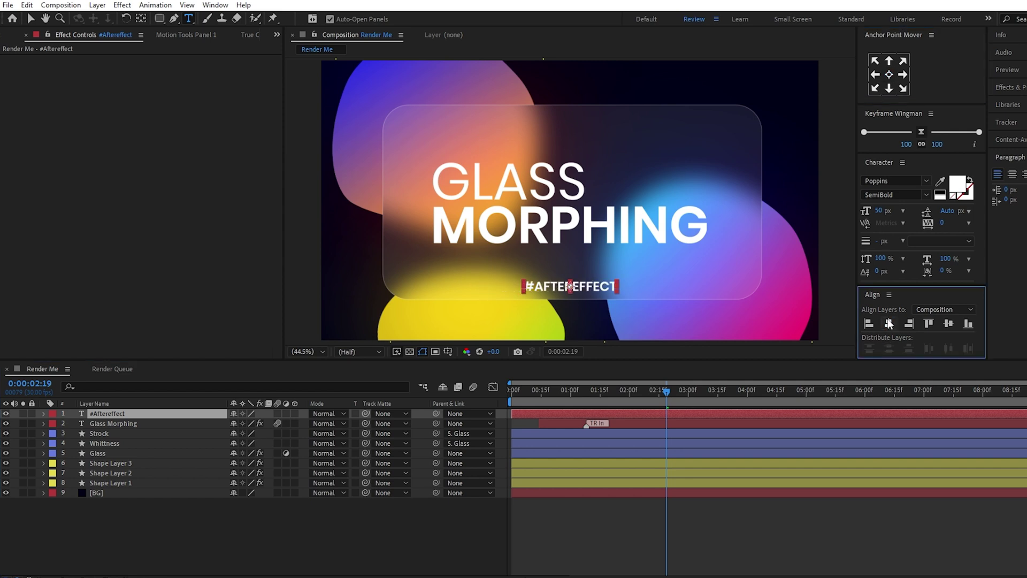
{"action": "key", "text": "shift+Up"}
{"action": "key", "text": "shift+Up"}
{"action": "key", "text": "shift+Up"}
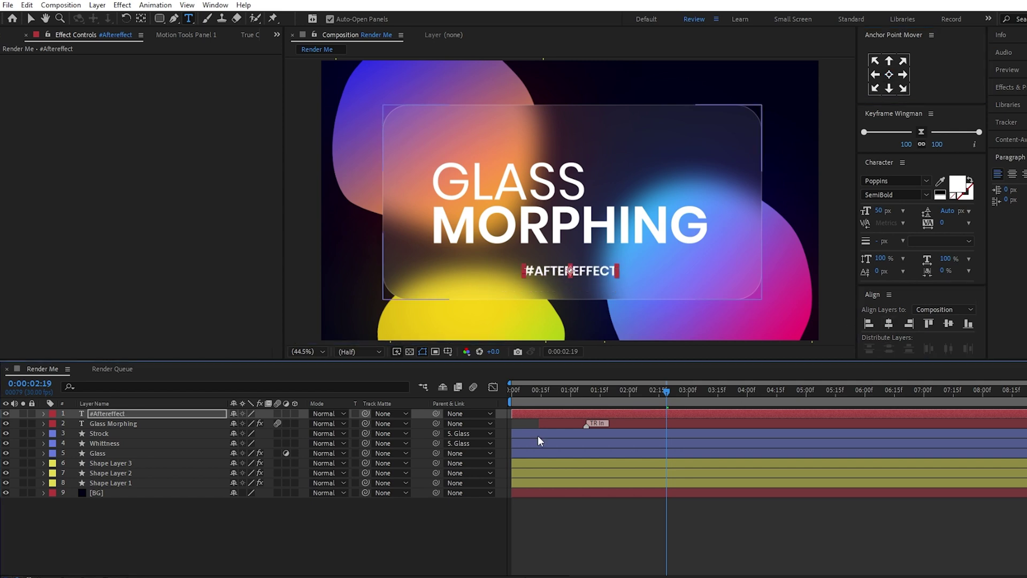
{"action": "left_click", "coordinate": [440, 531]}
Start the #Aftereffect layer slightly later and place it below the Glass Morphing layer.
{"action": "left_click", "coordinate": [538, 406]}
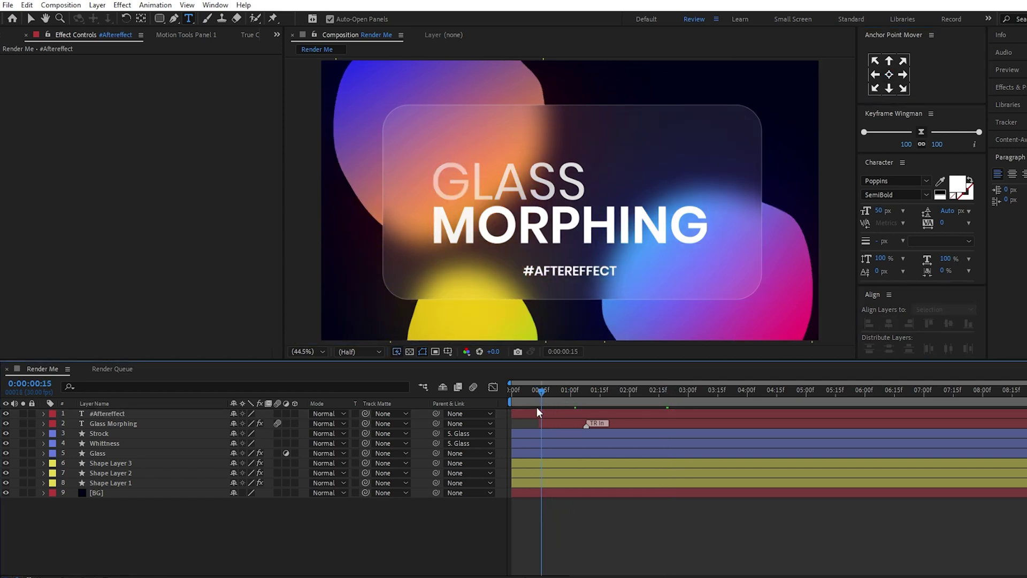
{"action": "left_click_drag", "start_coordinate": [553, 413], "coordinate": [594, 412]}
{"action": "left_click_drag", "start_coordinate": [184, 417], "coordinate": [177, 425]}
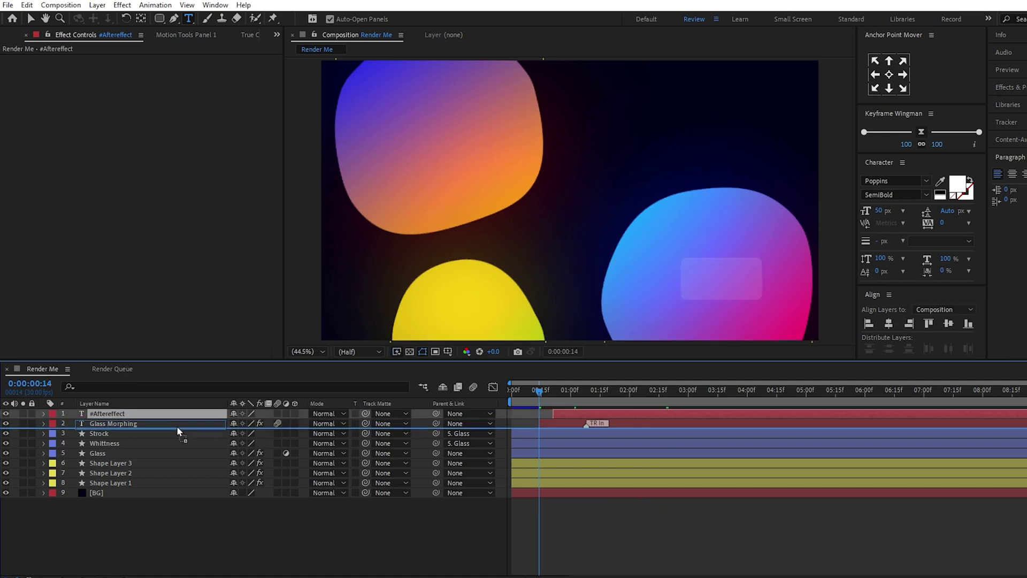
{"action": "left_click", "coordinate": [554, 389]}
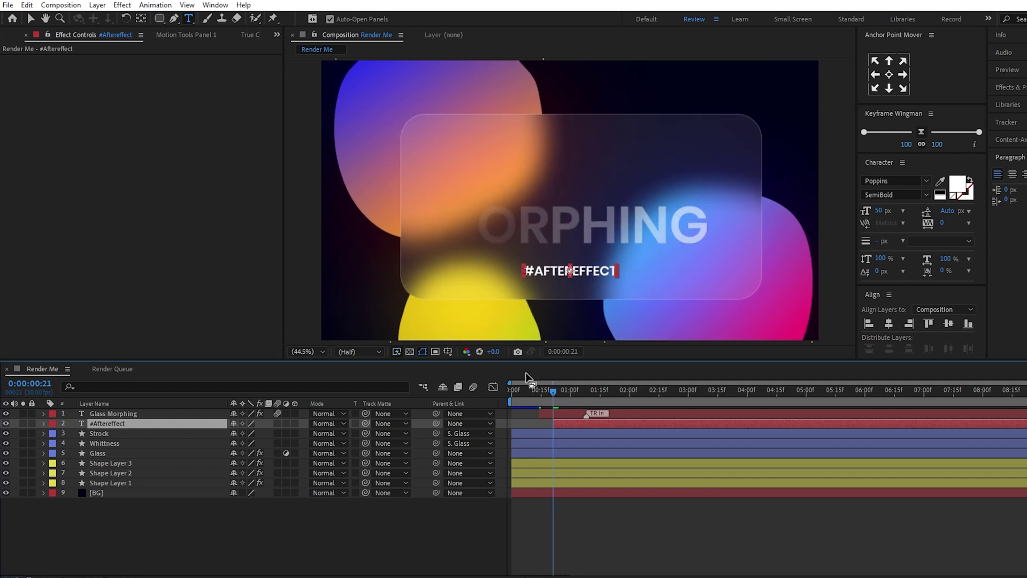
Apply an Animation Composer text in/out transition (Both) to the #AFTEREFFECT tag.
{"action": "left_click", "coordinate": [172, 35]}
{"action": "left_click", "coordinate": [252, 36]}
{"action": "left_click", "coordinate": [277, 35]}
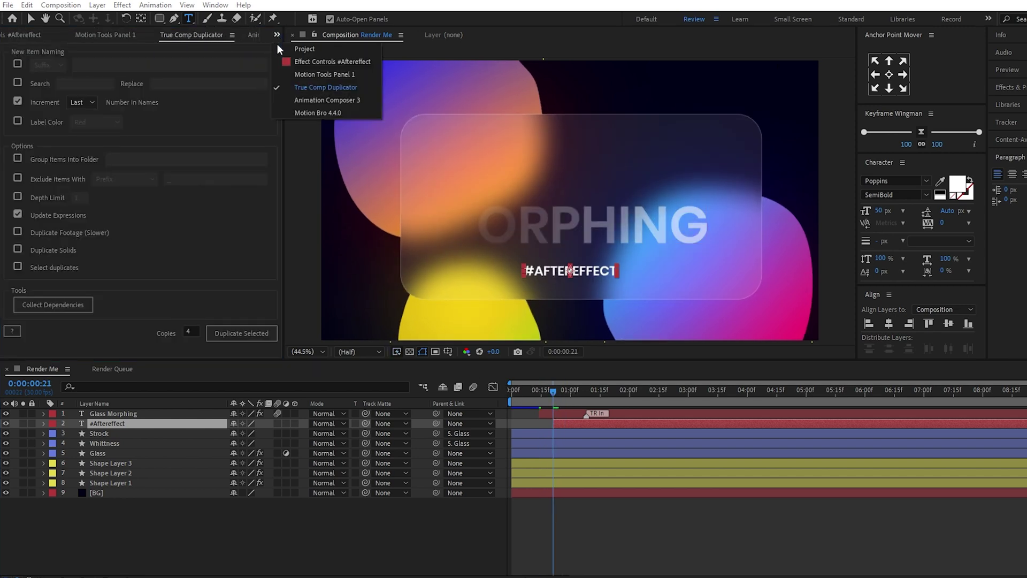
{"action": "left_click", "coordinate": [327, 100]}
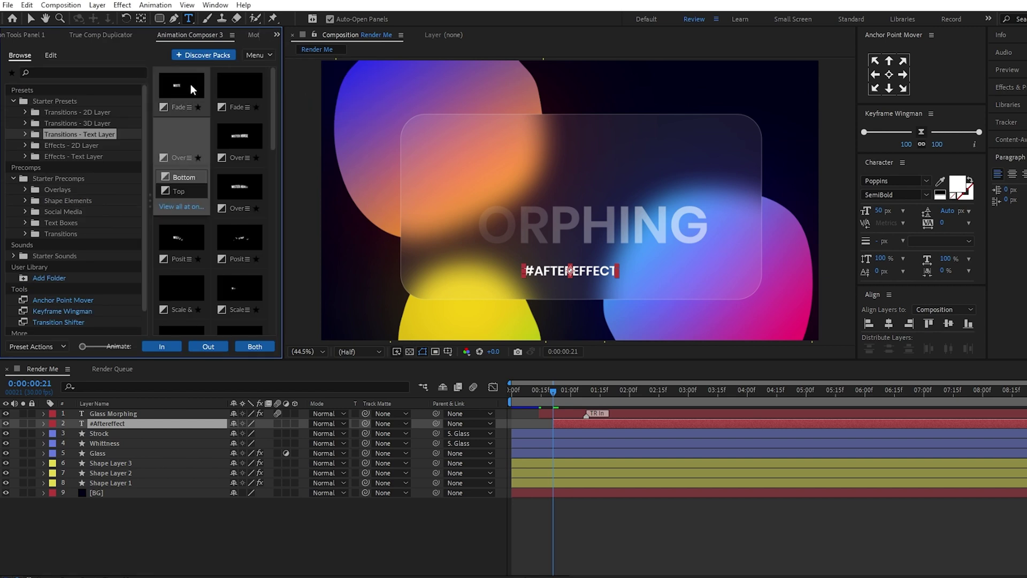
{"action": "left_click", "coordinate": [248, 348]}
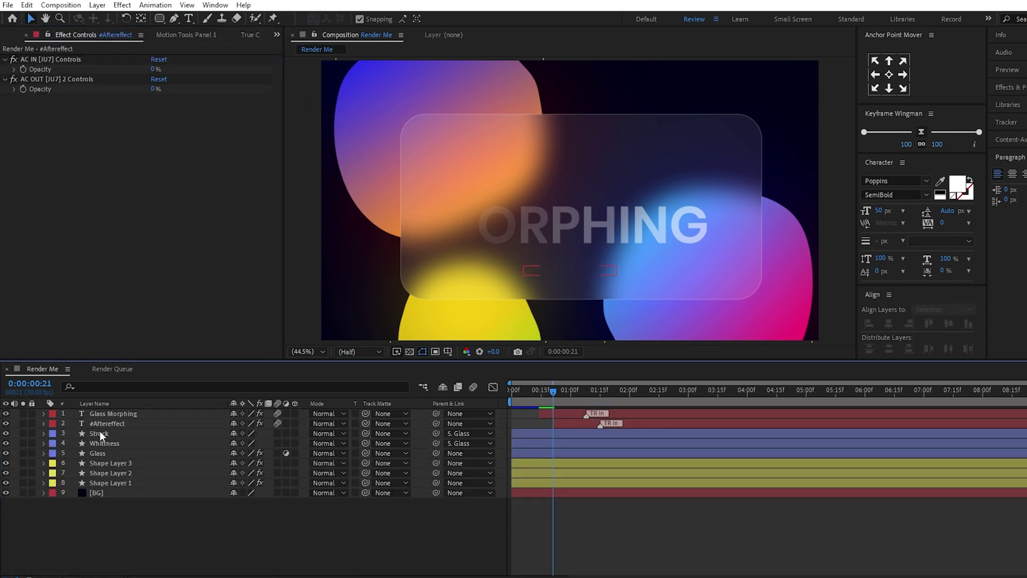
Preview from the composition start to see both text lines animate in.
{"action": "left_click", "coordinate": [44, 424]}
{"action": "left_click_drag", "start_coordinate": [557, 387], "coordinate": [503, 414]}
{"action": "key", "text": "space"}
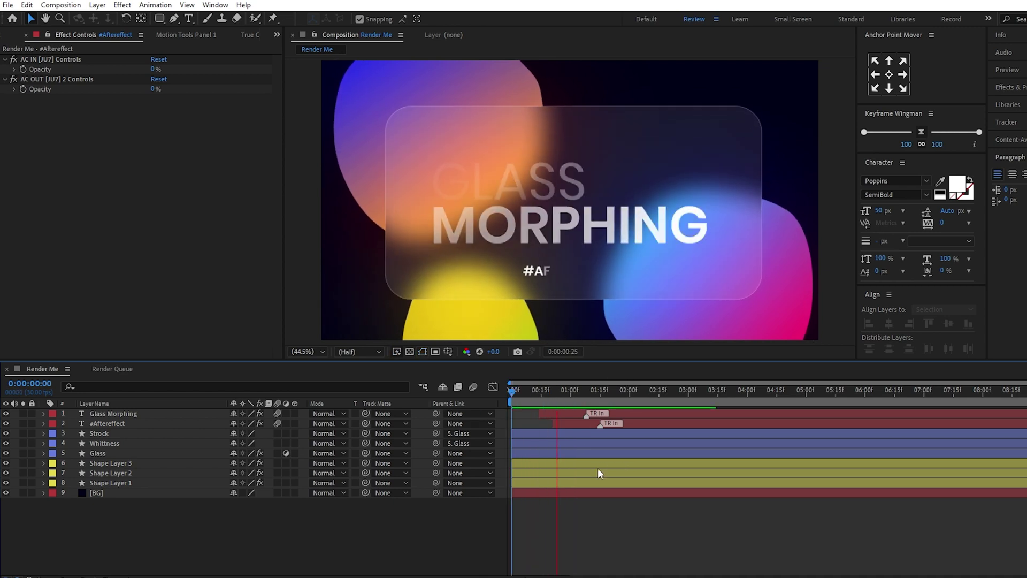